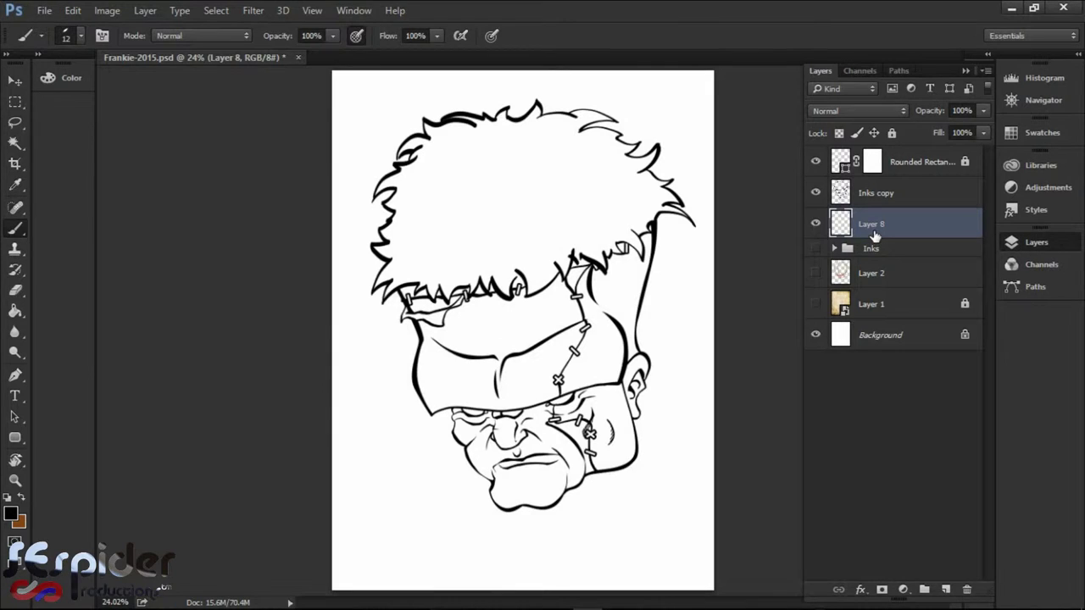
- Group Layer 8 into a group named Colors, and nest it in an inner group named Base
key(ctrl+g)
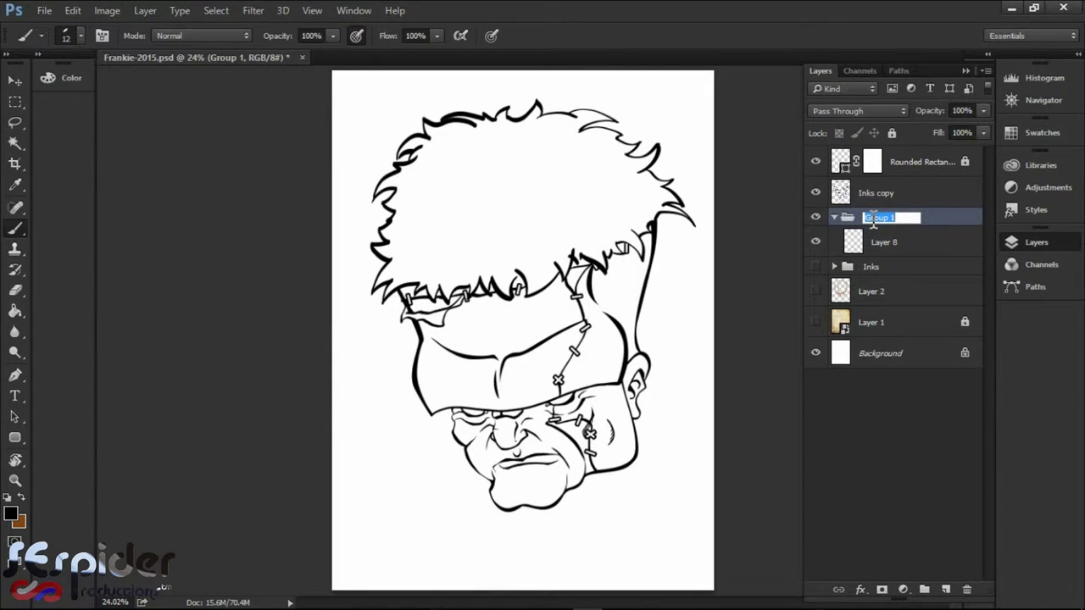
click(873, 219)
text(Colors)
key(Return)
key(ctrl+g)
double_click(882, 236)
text(Base)
- Choose a medium green as the foreground color
click(60, 77)
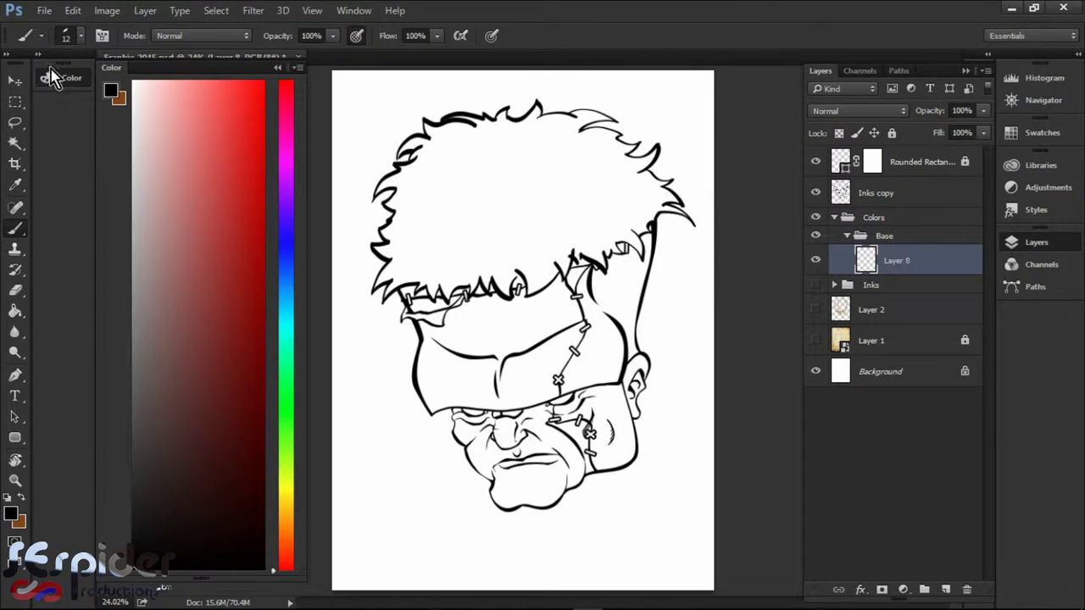
click(289, 406)
click(261, 268)
- Move Layer 7 out of the Inks group to above Inks copy and reset the foreground and background colors to default
click(877, 194)
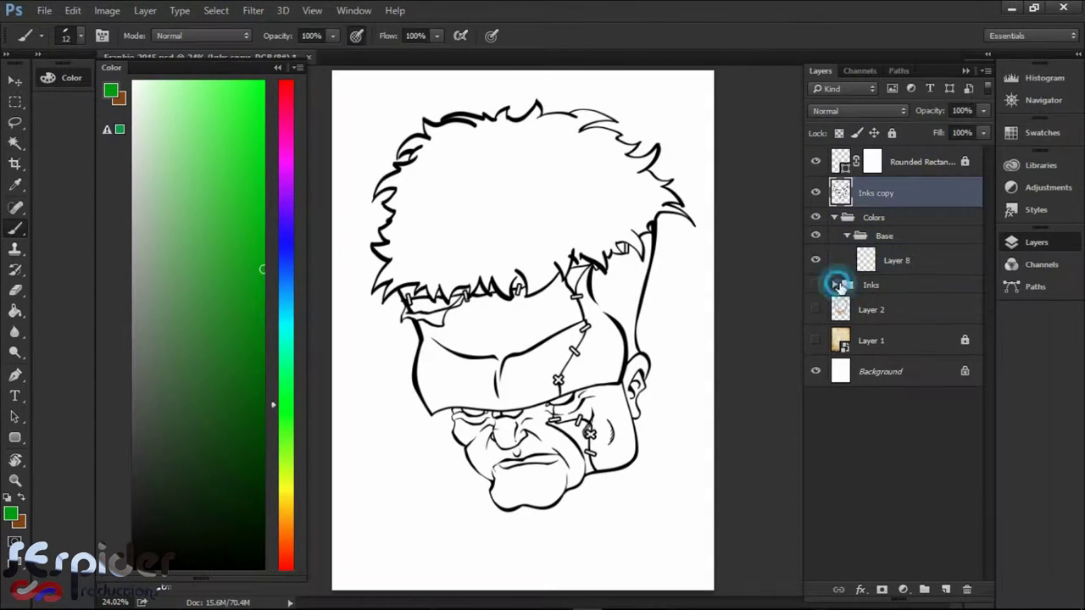
click(834, 285)
click(881, 307)
drag(882, 308, 882, 182)
key(d)
- Draw a hexagonal bolt protruding from the right side of the head on Layer 7 with a 32 px brush
right_click(717, 327)
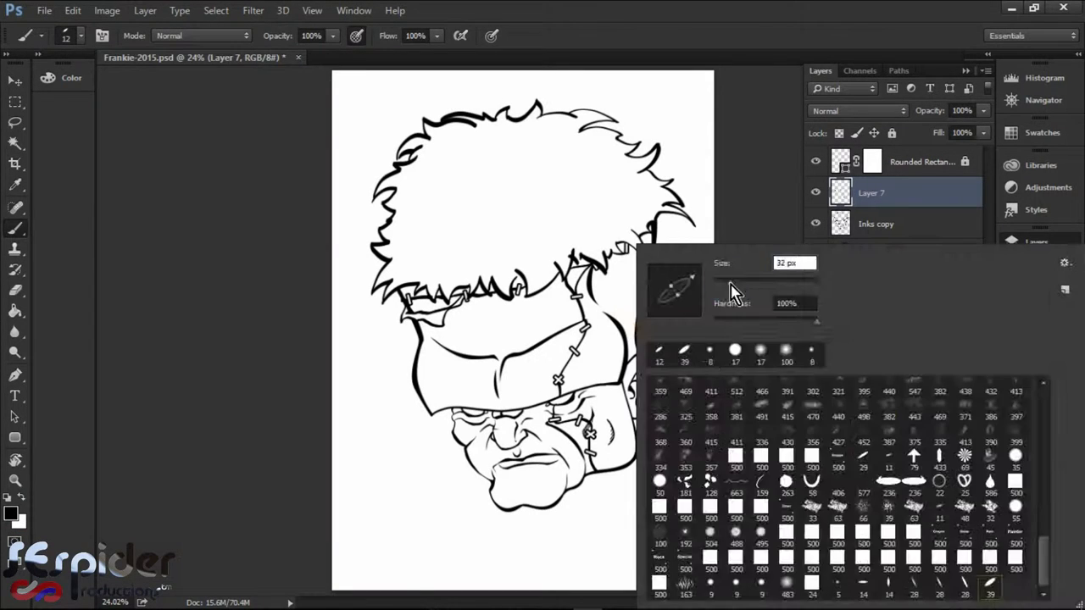
key(Escape)
key(z)
click(514, 292)
key(b)
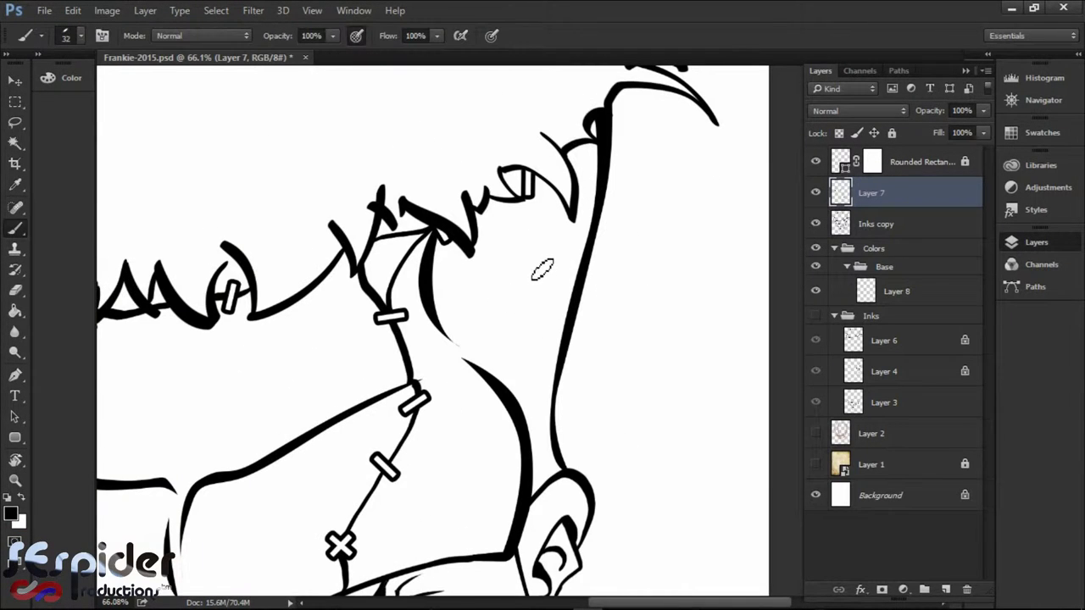
mouse_move(532, 292)
mouse_down()
mouse_move(616, 283)
mouse_move(539, 296)
mouse_move(593, 351)
mouse_move(621, 290)
mouse_move(636, 344)
mouse_move(662, 253)
mouse_move(646, 293)
mouse_move(677, 341)
mouse_move(665, 247)
mouse_up()
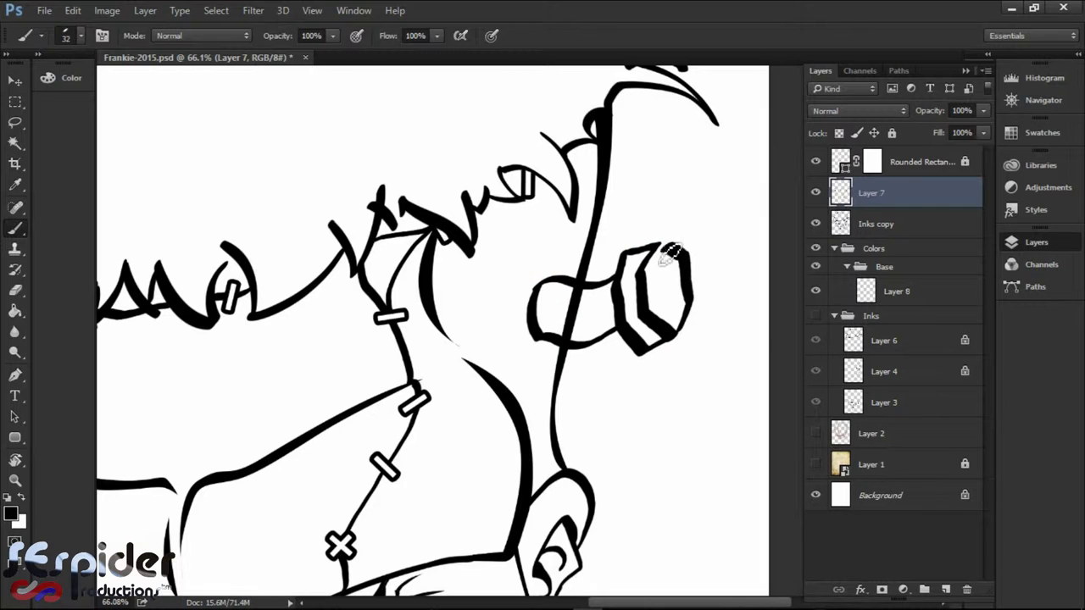
- Redraw the bolt head's last edge with a 25 px brush and erase the head outline crossing the shank on Inks copy
key(ctrl+z)
key(bracketleft)
key(bracketleft)
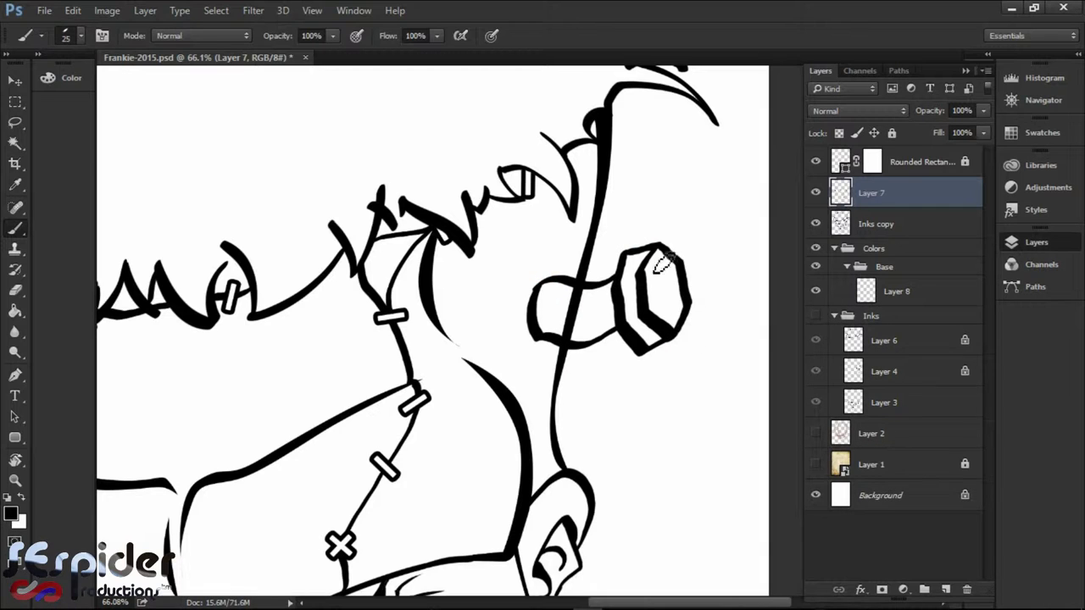
key(alt+bracketleft)
key(e)
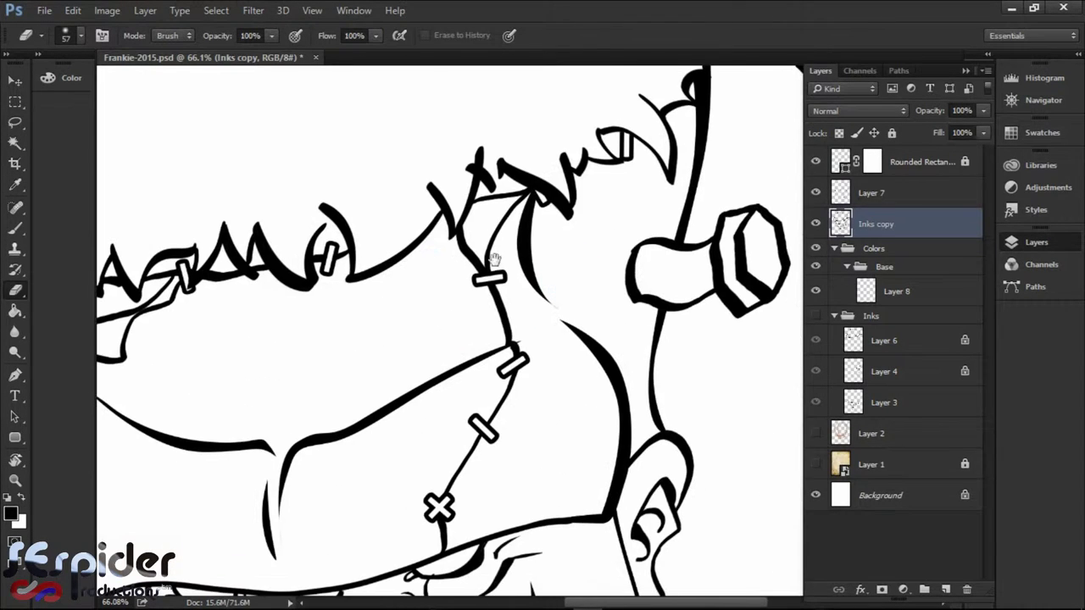
key(alt+bracketright)
key(ctrl+j)
key(v)
key(ctrl+minus)
key(ctrl+minus)
key(ctrl+minus)
key(alt+bracketleft)
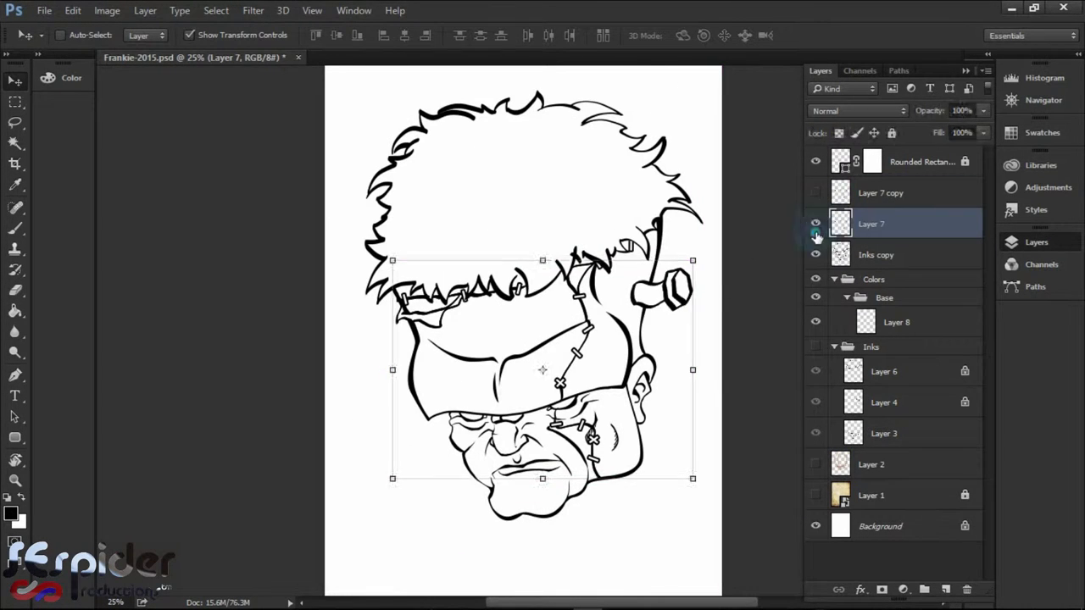
key(alt+bracketright)
key(Delete)
- Duplicate the bolt flipped horizontally, place it at the left side of the head, and merge it into Layer 7
key(m)
drag(339, 212, 625, 557)
key(ctrl+j)
key(v)
right_click(690, 288)
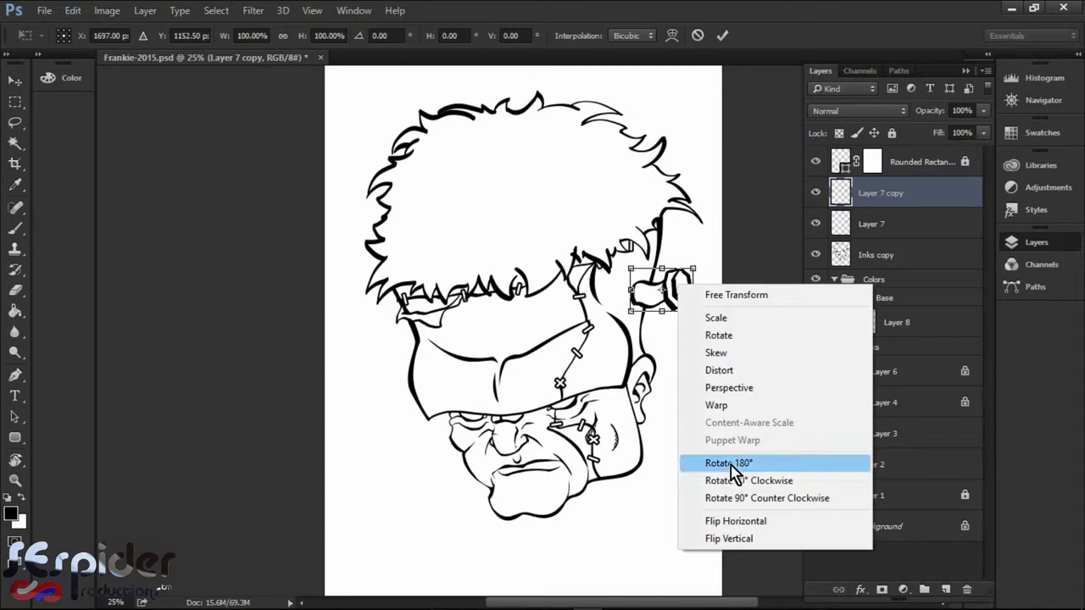
click(737, 511)
mouse_move(670, 290)
mouse_down()
mouse_move(388, 290)
mouse_move(441, 296)
mouse_move(451, 363)
mouse_up()
key(Return)
key(ctrl+e)
- Redraw the left bolt's shank and faceted hexagonal head on Layer 7, correcting strokes where they overshoot
key(b)
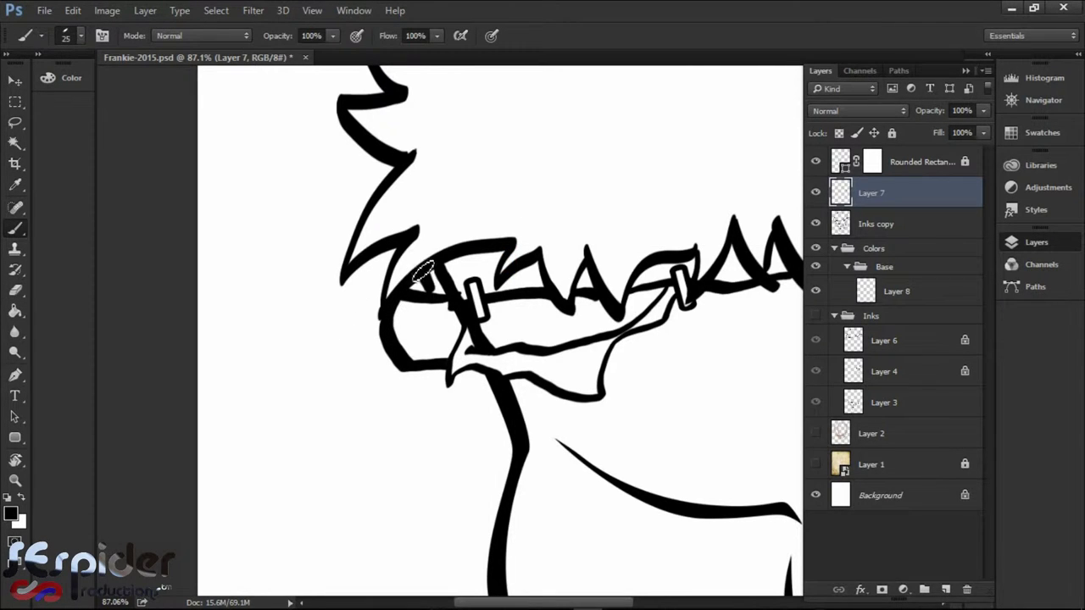
mouse_move(423, 272)
mouse_down()
mouse_move(367, 302)
mouse_move(403, 409)
mouse_up()
key(e)
key(b)
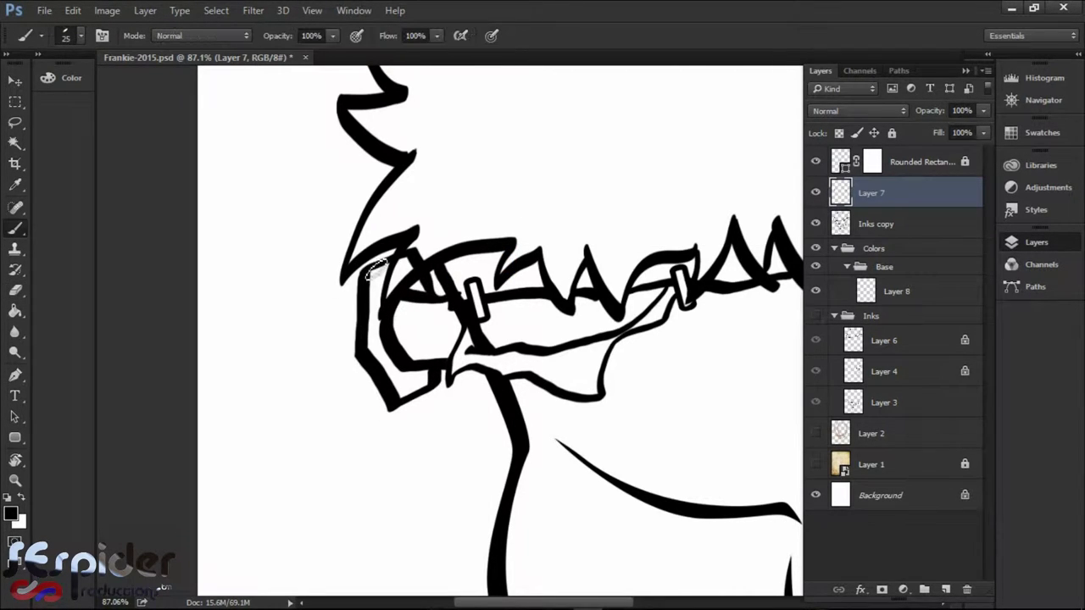
mouse_move(369, 262)
mouse_down()
mouse_move(330, 371)
mouse_move(395, 415)
mouse_up()
key(ctrl+z)
key(ctrl+z)
key(ctrl+z)
key(e)
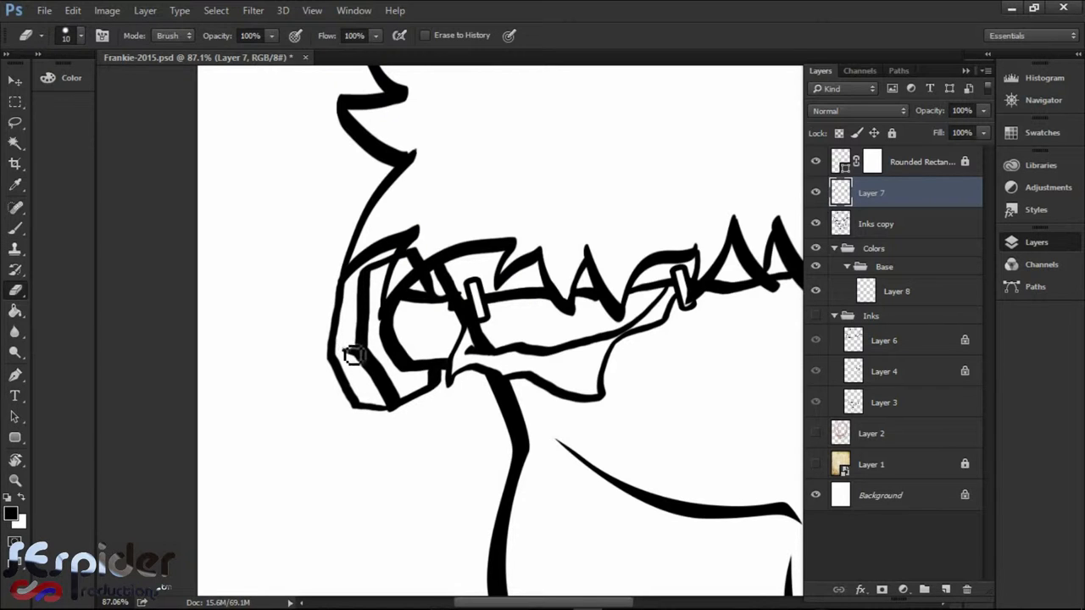
- Touch up the inked hairline above the forehead on the Inks copy layer with a 15 px brush
scroll(447, 412, right, 10)
scroll(447, 413, up, 3)
key(b)
key(alt+bracketleft)
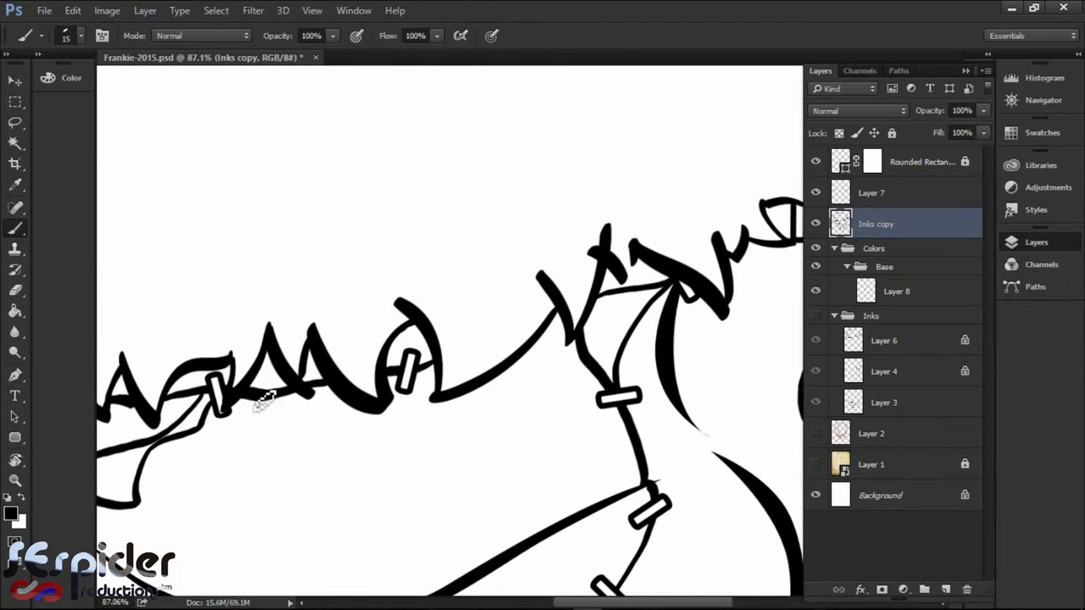
key(ctrl+0)
- Clean up the overlapping lines at the left bolt on Layer 7 and merge the layer into Inks copy
key(alt+bracketright)
scroll(356, 271, up, 5)
key(e)
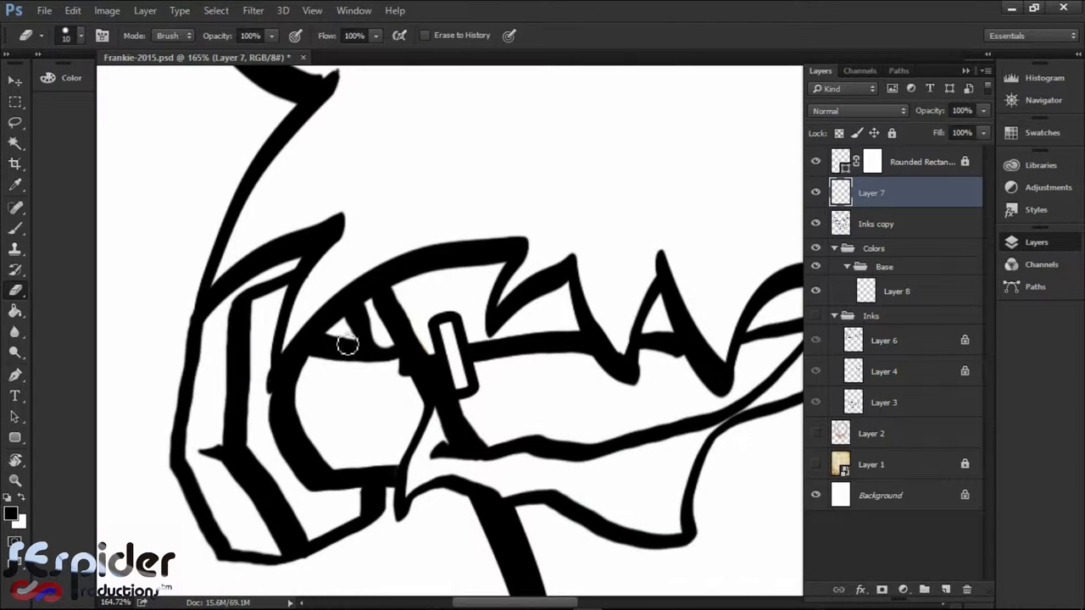
key(ctrl+z)
key(ctrl+z)
key(ctrl+z)
key(ctrl+z)
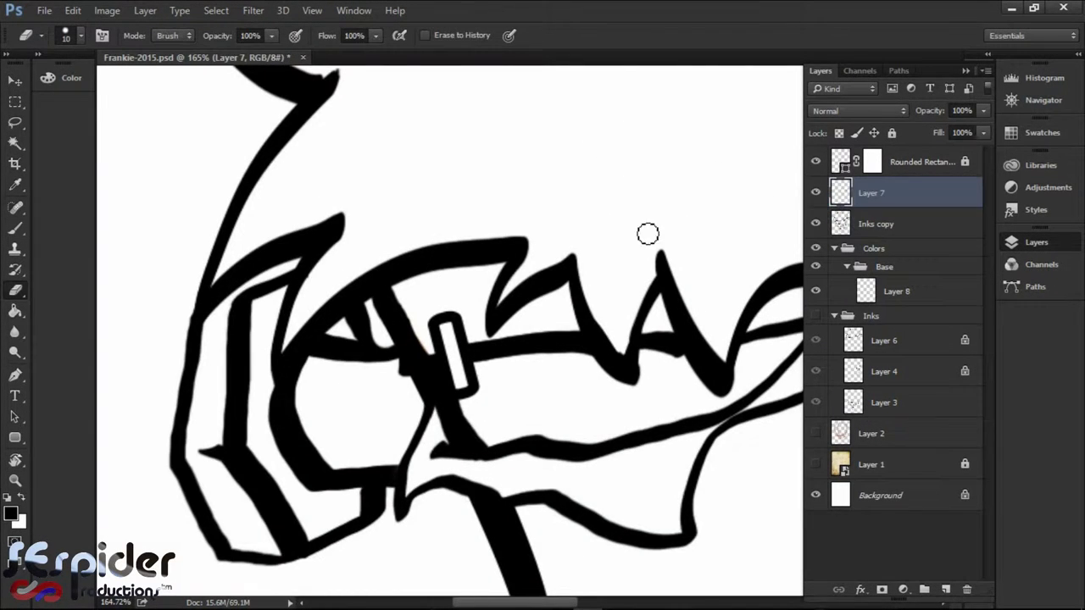
key(b)
key(ctrl+z)
key(ctrl+0)
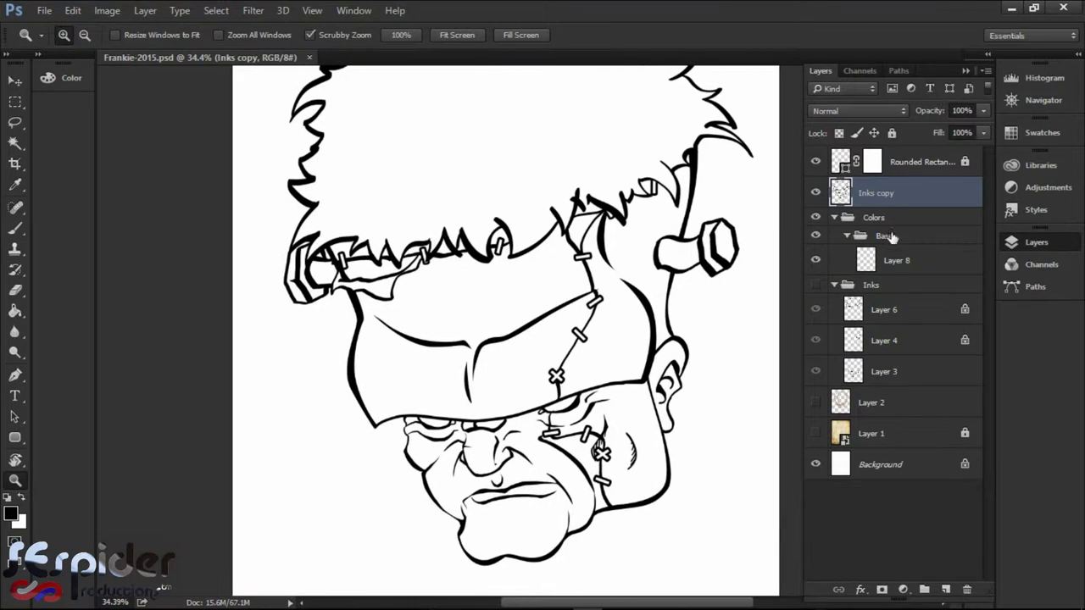
key(w)
click(520, 278)
key(ctrl+d)
- Erase the blunt hair stroke ends above the forehead stitches into sharp points on Inks copy and save the document
key(z)
scroll(590, 210, up, 4)
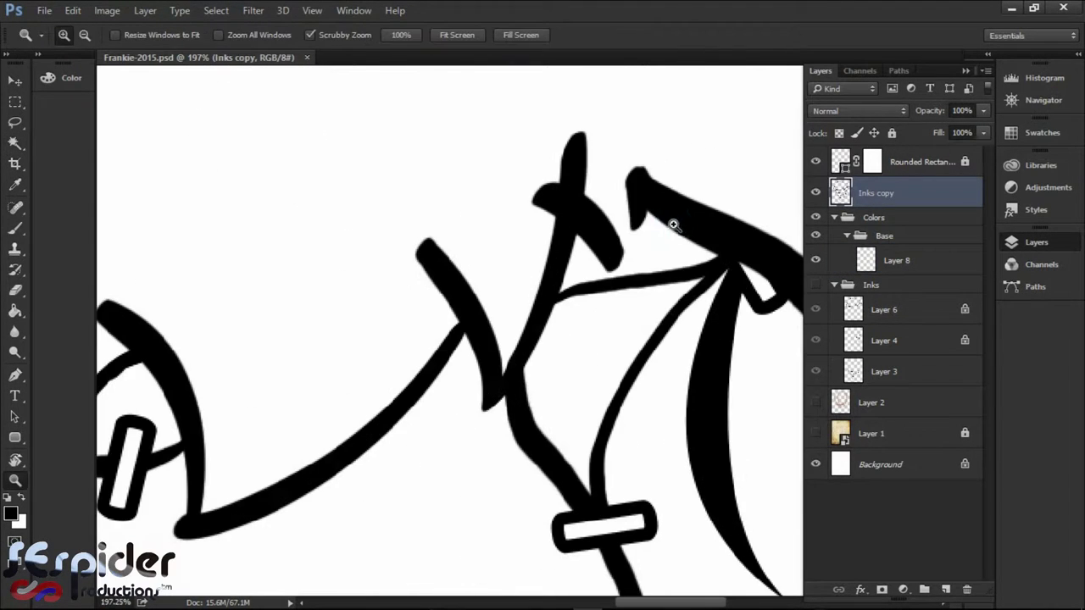
key(e)
drag(556, 192, 540, 236)
drag(415, 248, 436, 283)
key(z)
scroll(564, 303, down, 3)
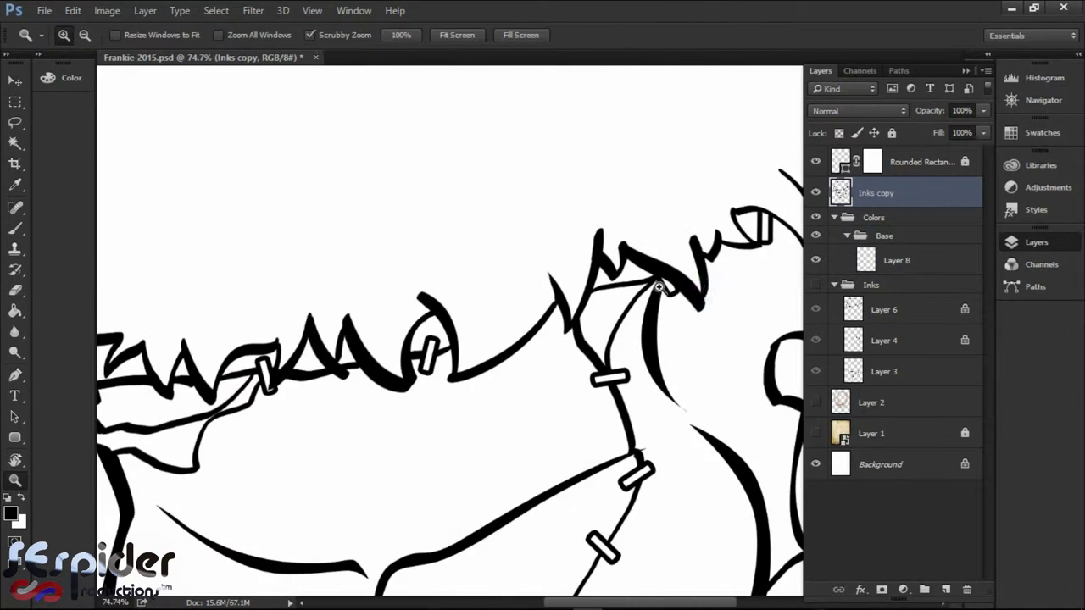
scroll(583, 310, down, 3)
key(ctrl+s)
- Select the forehead, face, ear and hairline skin areas on Inks copy with the Magic Wand
key(w)
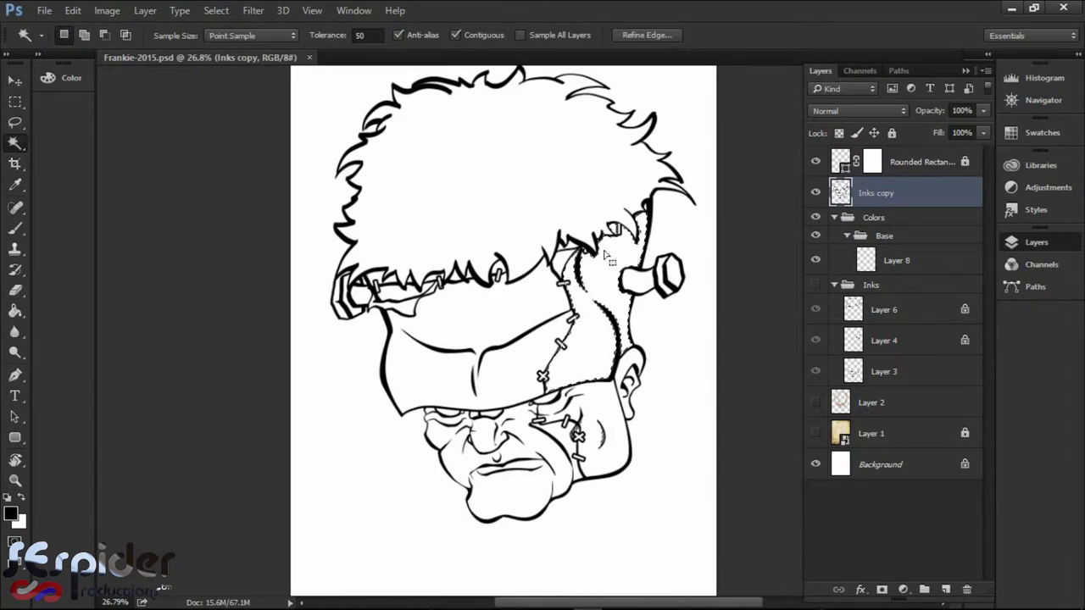
click(580, 253)
key(z)
scroll(498, 278, up, 5)
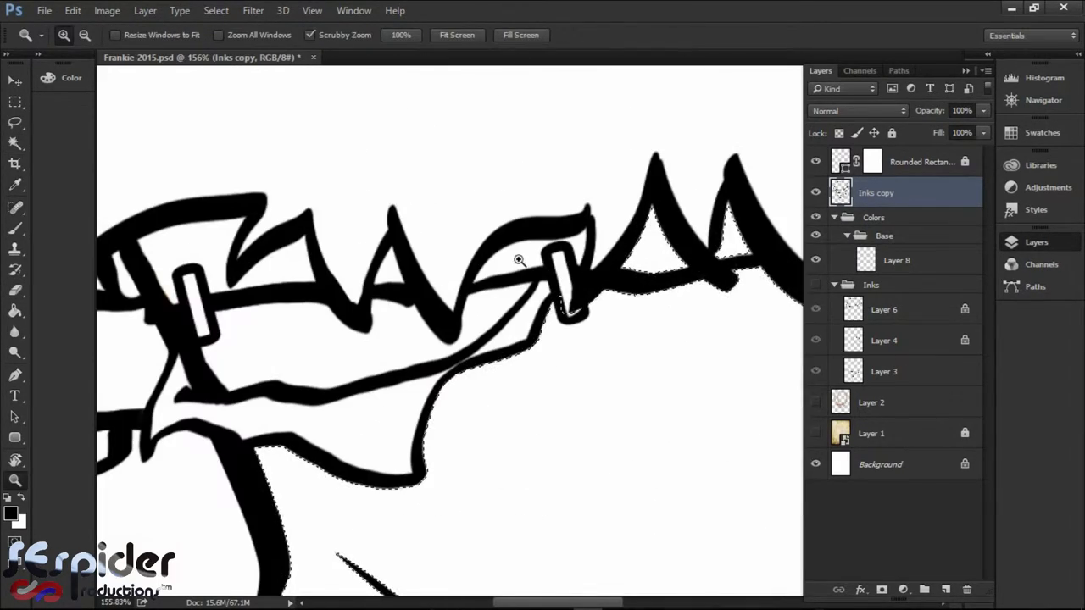
key(w)
key(z)
scroll(617, 332, down, 5)
drag(617, 333, 422, 256)
key(w)
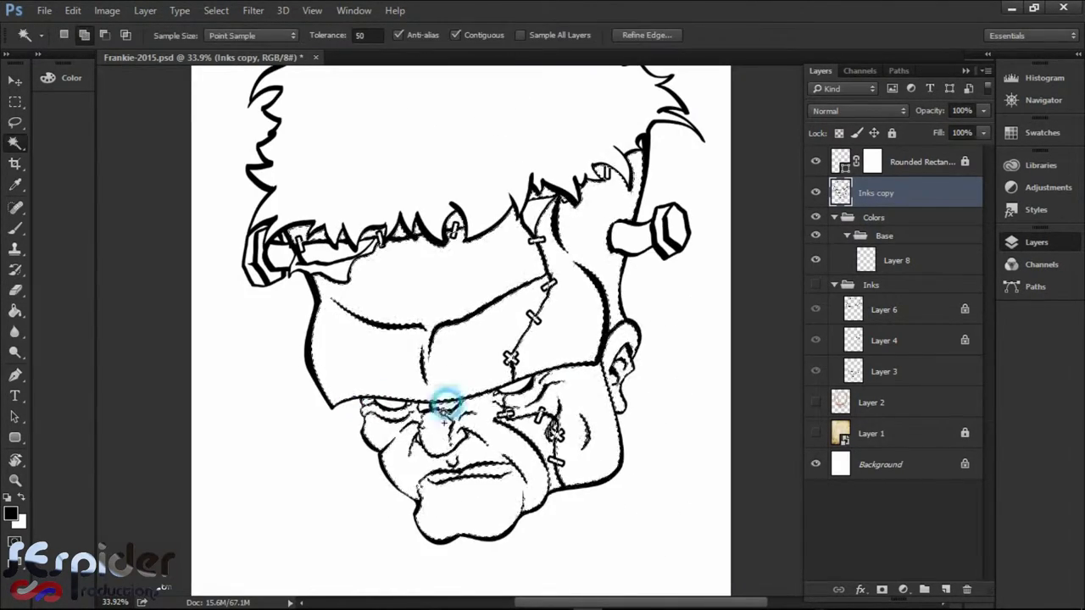
click(625, 209)
- Fill the selected skin areas with medium green on Layer 8
click(896, 260)
key(g)
click(71, 77)
click(266, 305)
key(alt+BackSpace)
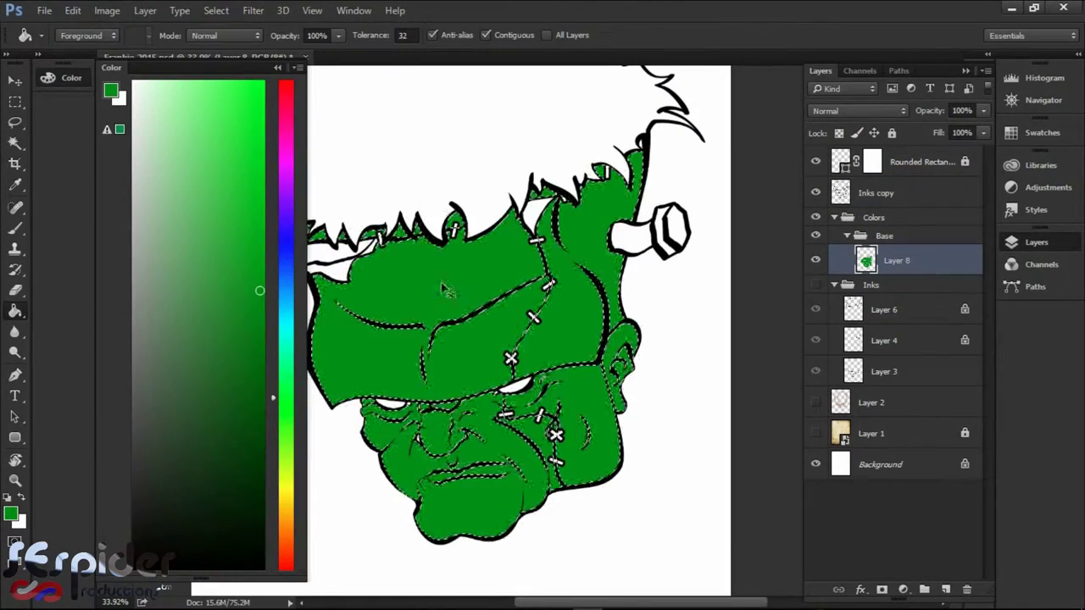
- Paint green over the small unfilled skin gaps along the ink lines on Layer 8
key(z)
scroll(428, 423, up, 5)
key(b)
drag(663, 299, 289, 265)
key(z)
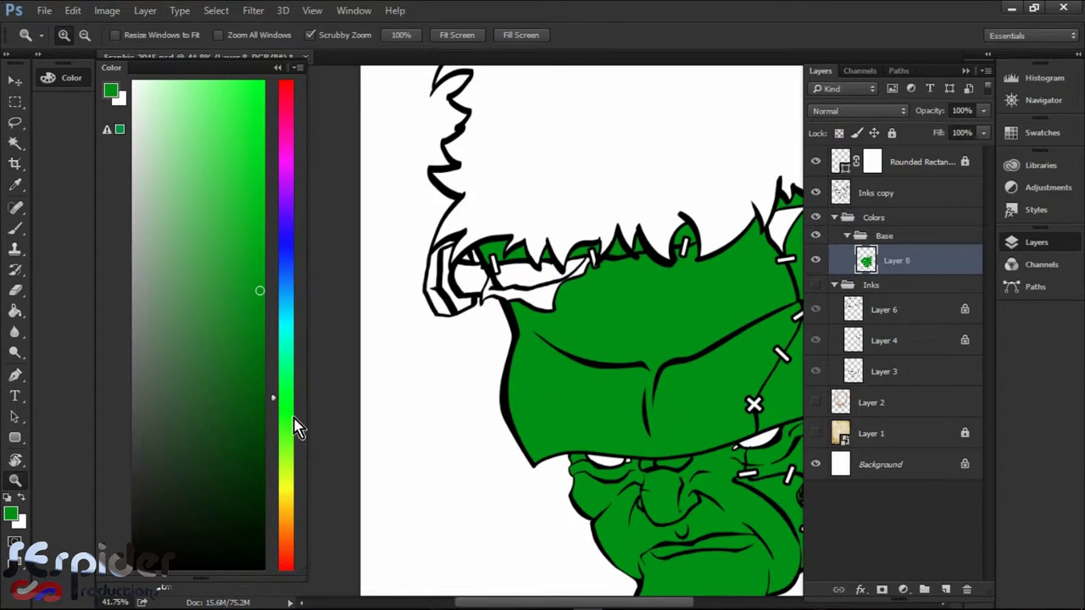
- Choose a dark crimson color and select the torn skin flap beside the left bolt on Inks copy
drag(294, 419, 286, 102)
click(875, 193)
key(w)
drag(593, 289, 487, 296)
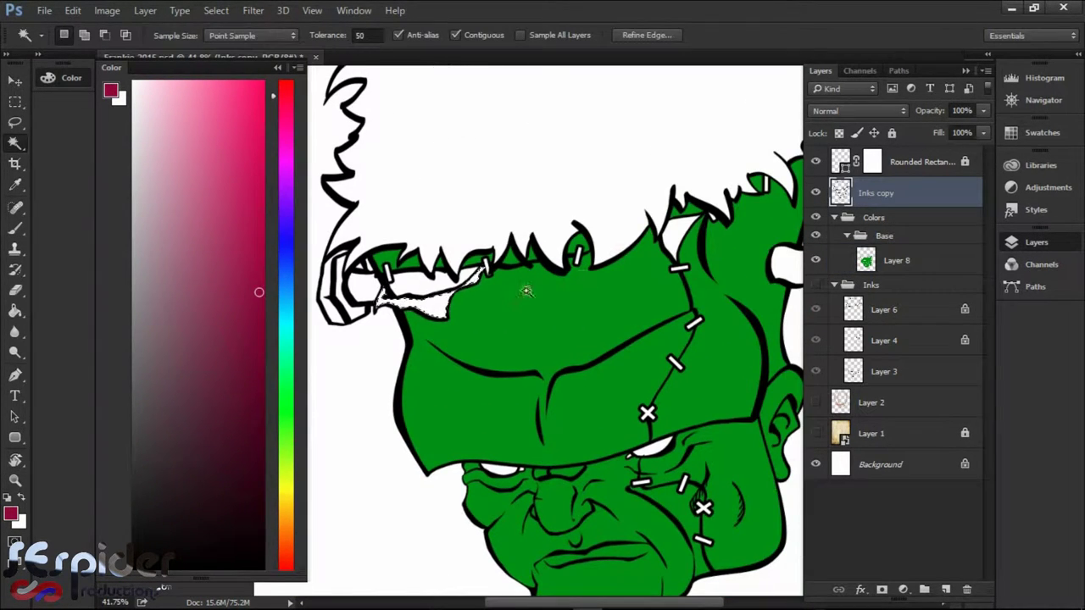
- Add a new layer beneath Layer 8 and color the torn skin flap dark crimson
key(g)
click(896, 260)
ctrl+click(946, 589)
click(449, 305)
key(b)
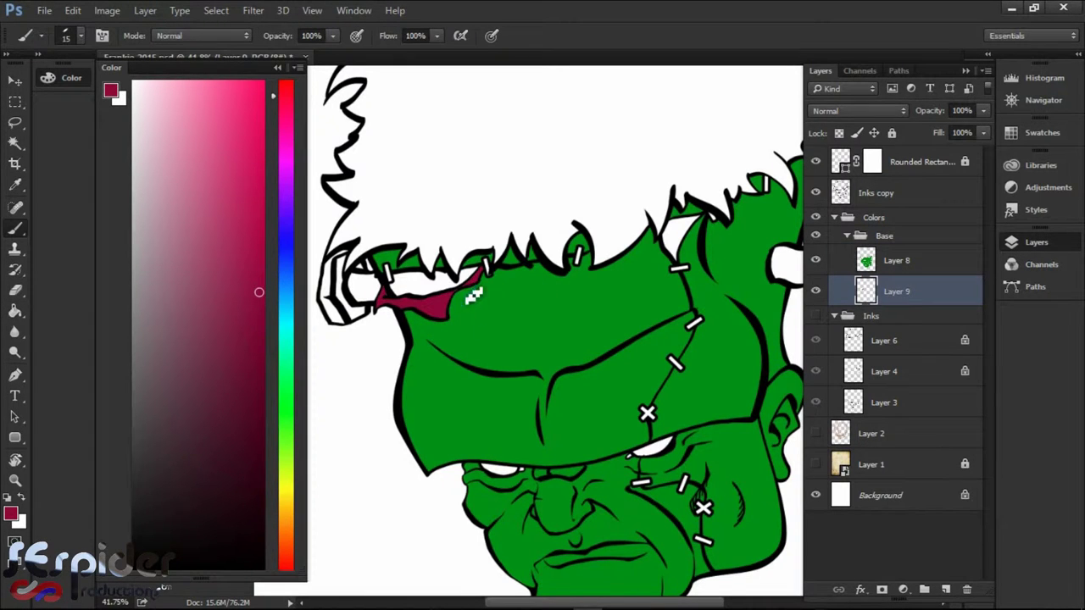
scroll(586, 378, up, 3)
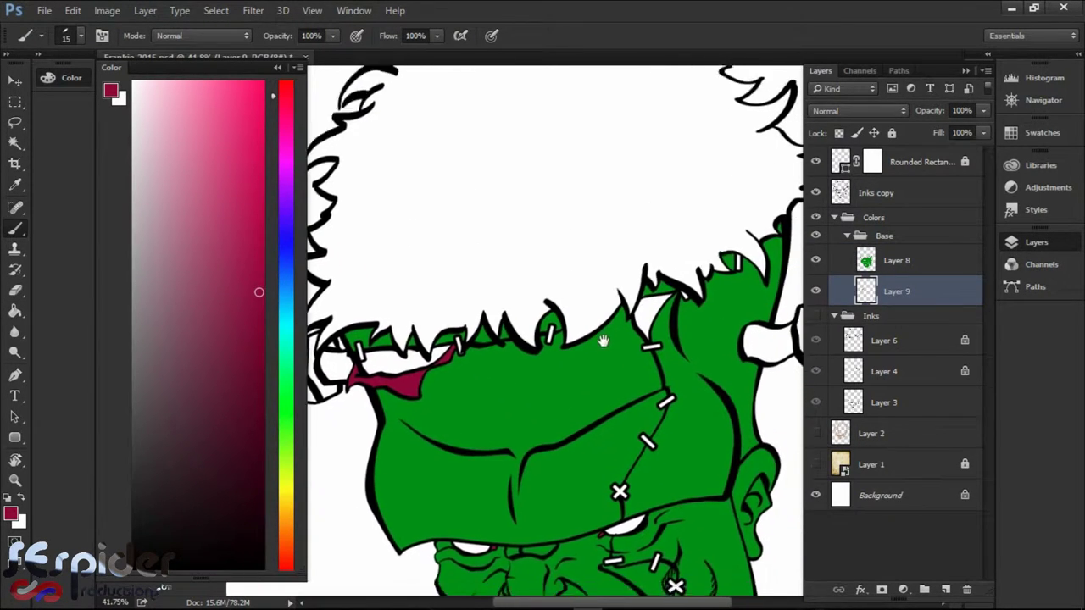
- Add a layer above Layer 9, then select both exposed skull areas on Inks copy and expand the selection
click(946, 589)
click(875, 192)
key(w)
drag(581, 273, 612, 356)
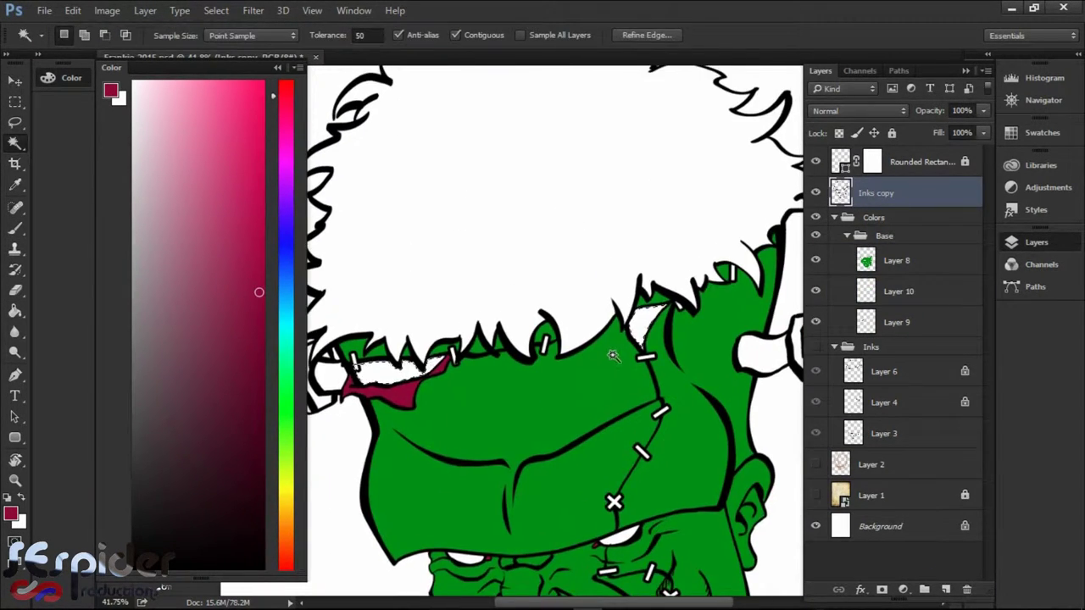
key(alt+s)
key(m)
key(e)
key(Return)
- Fill the exposed skull areas with a pale pinkish gray on Layer 10 and clear the selection
click(865, 291)
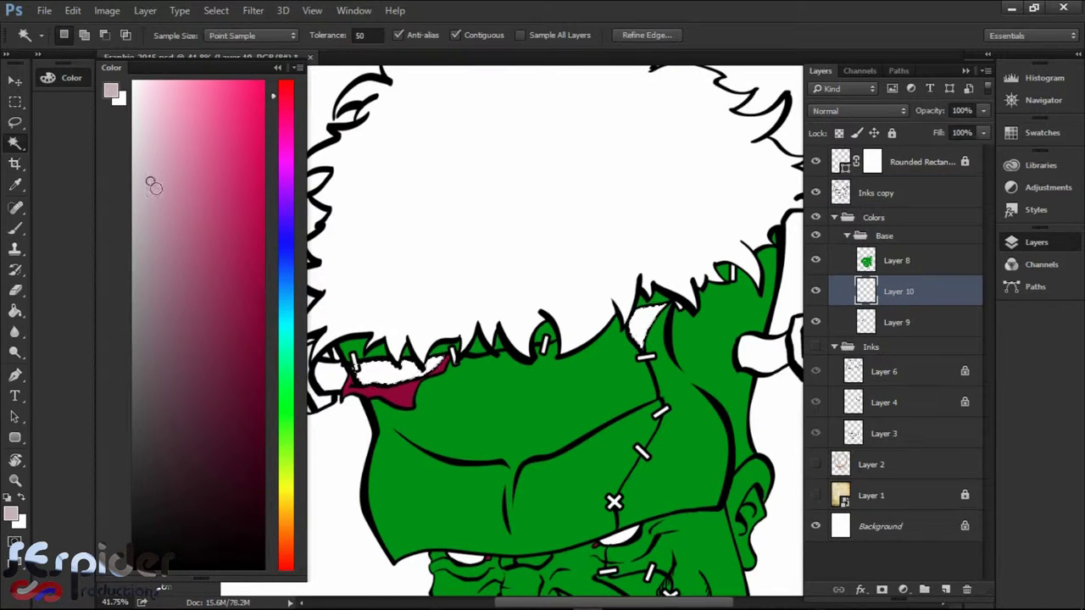
click(138, 138)
key(alt+BackSpace)
key(ctrl+d)
- Add a new layer above the green skin layer in the Base group
scroll(654, 399, down, 1)
scroll(653, 399, up, 2)
click(897, 261)
click(946, 589)
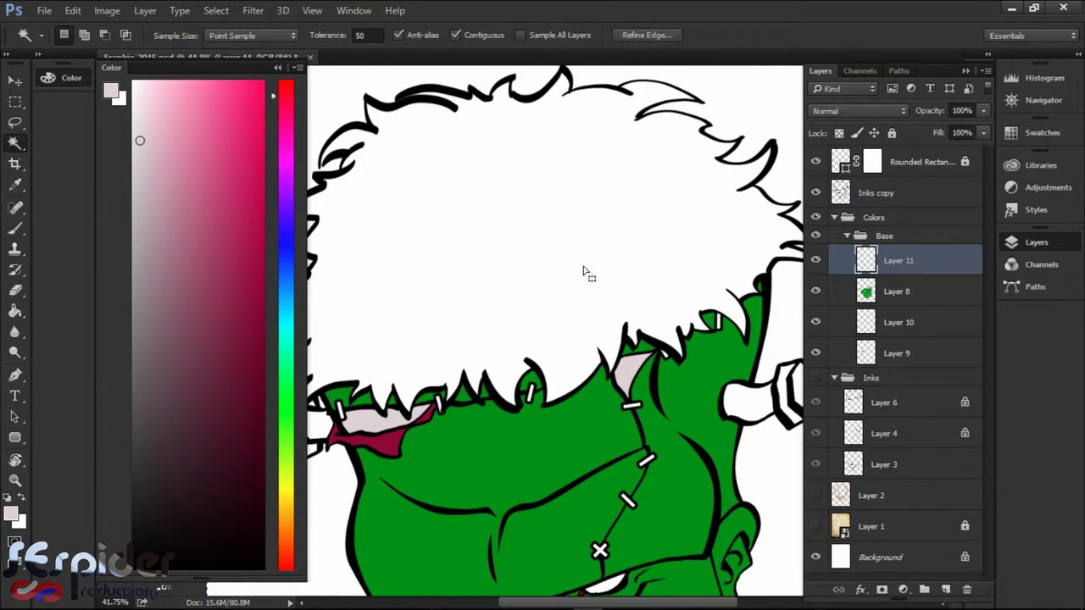
- Try to select the hair area on Inks copy with the Magic Wand
key(alt+])
key(alt+])
key(alt+])
scroll(630, 262, left, 2)
scroll(552, 296, right, 2)
click(552, 296)
- Try to fill the selected hair with a dark green on Layer 11
key(alt+[)
key(alt+[)
key(alt+[)
key(i)
click(259, 292)
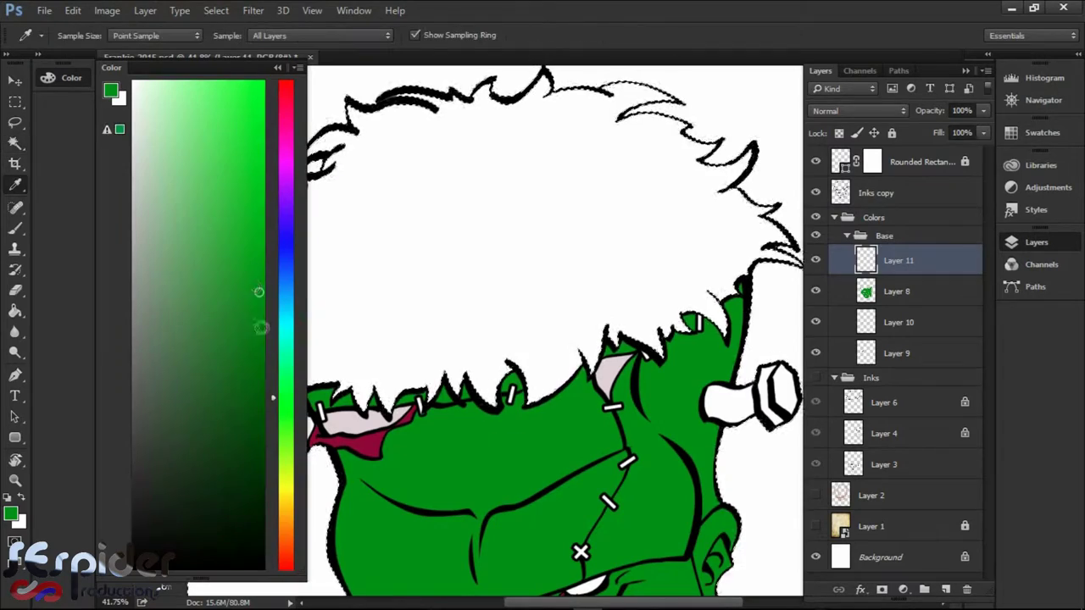
key(g)
click(460, 276)
- Try selecting the hair area on Inks copy again with the Magic Wand
key(alt+])
key(alt+])
key(alt+])
key(w)
scroll(593, 254, right, 2)
click(581, 271)
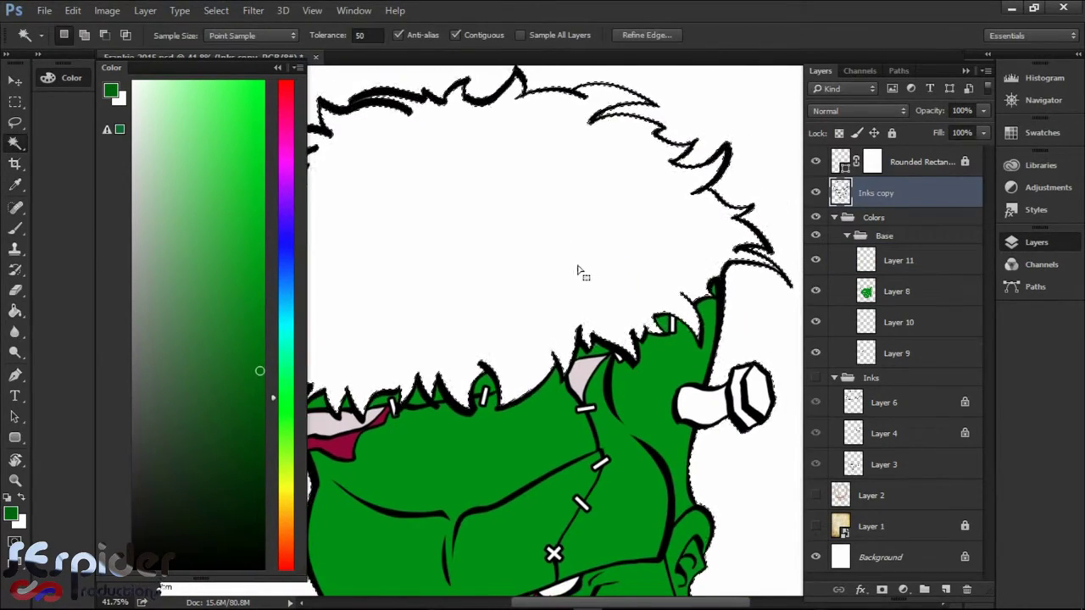
- Set the foreground color to black, 000000, while working on the left hair strokes of Inks copy
key(z)
click(501, 264)
click(375, 347)
key(x)
key(i)
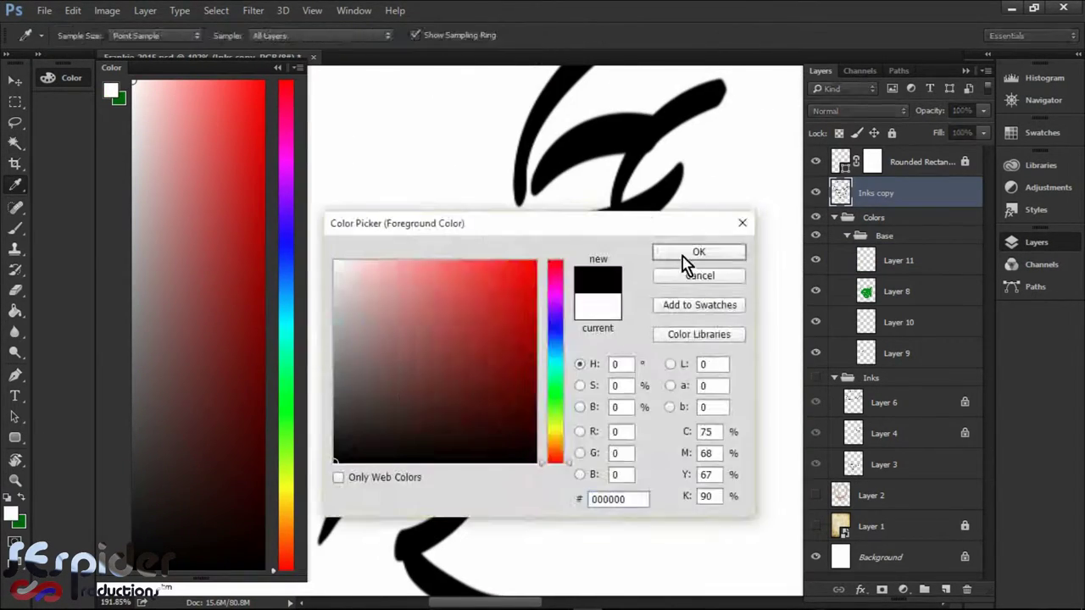
click(682, 254)
- Select the empty hair area on Inks copy with the Magic Wand at a tolerance of 50
key(z)
alt+click(754, 317)
click(564, 296)
click(879, 288)
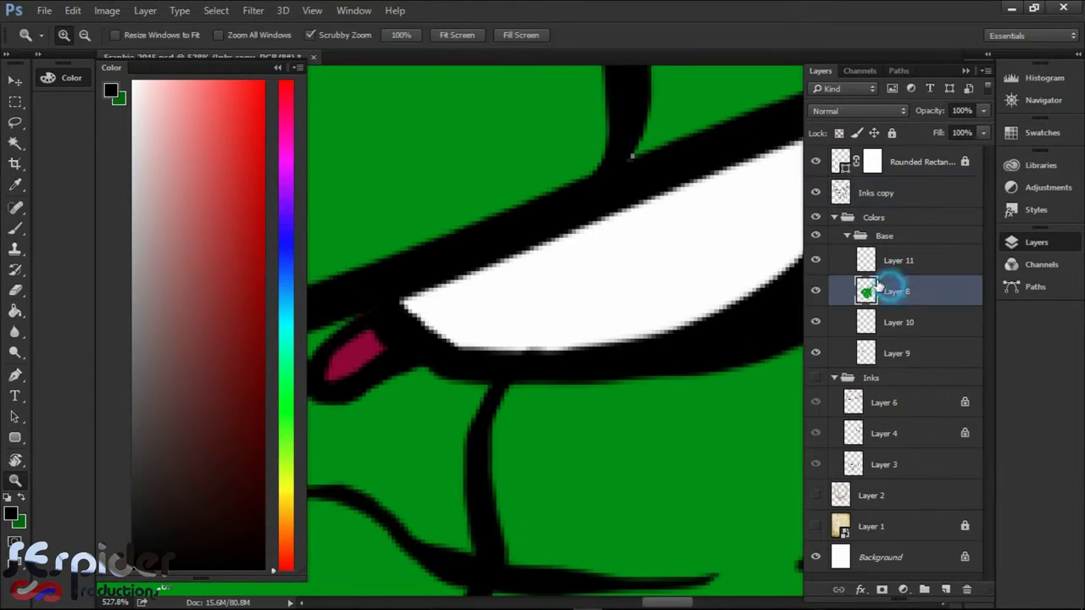
key(x)
key(ctrl+0)
scroll(594, 218, up, 3)
key(alt+])
key(alt+])
key(alt+])
key(alt+])
key(w)
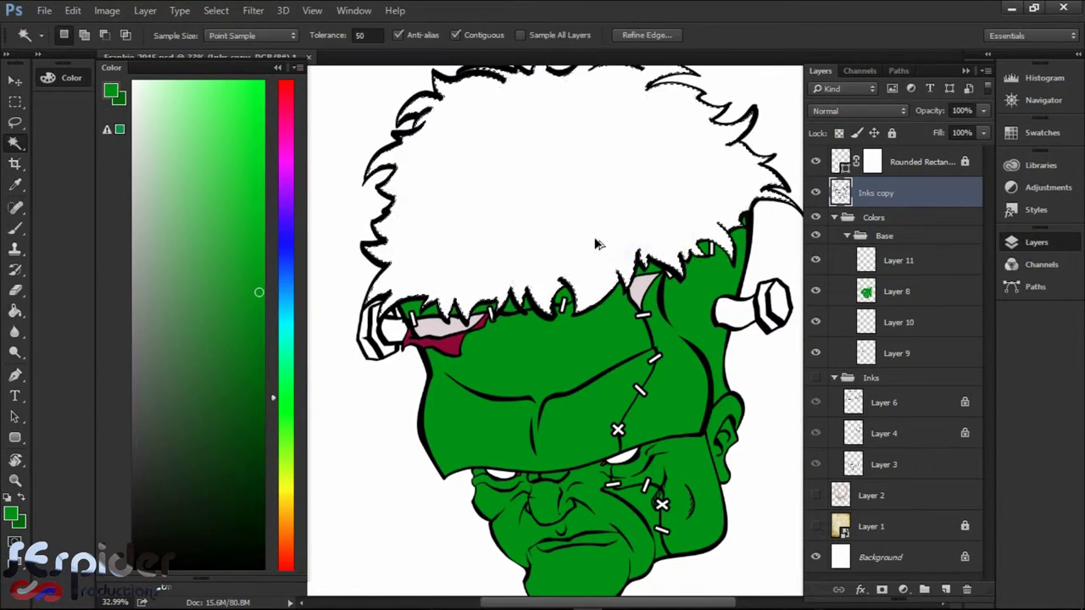
- Fill the selected hair on Layer 11 with a very dark green and clear the selection
key(alt+[)
key(alt+[)
key(alt+[)
key(g)
click(606, 235)
click(255, 407)
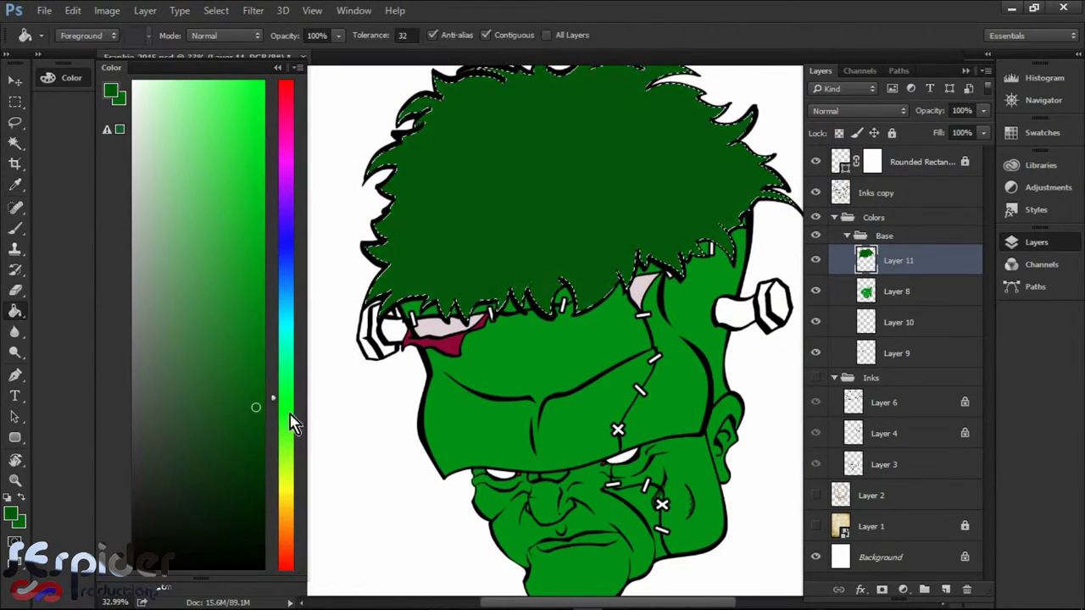
key(ctrl+d)
- Add a new layer at the bottom of the Base group, beneath Layer 9
scroll(582, 317, down, 1)
click(900, 352)
key(ctrl+shift+alt+n)
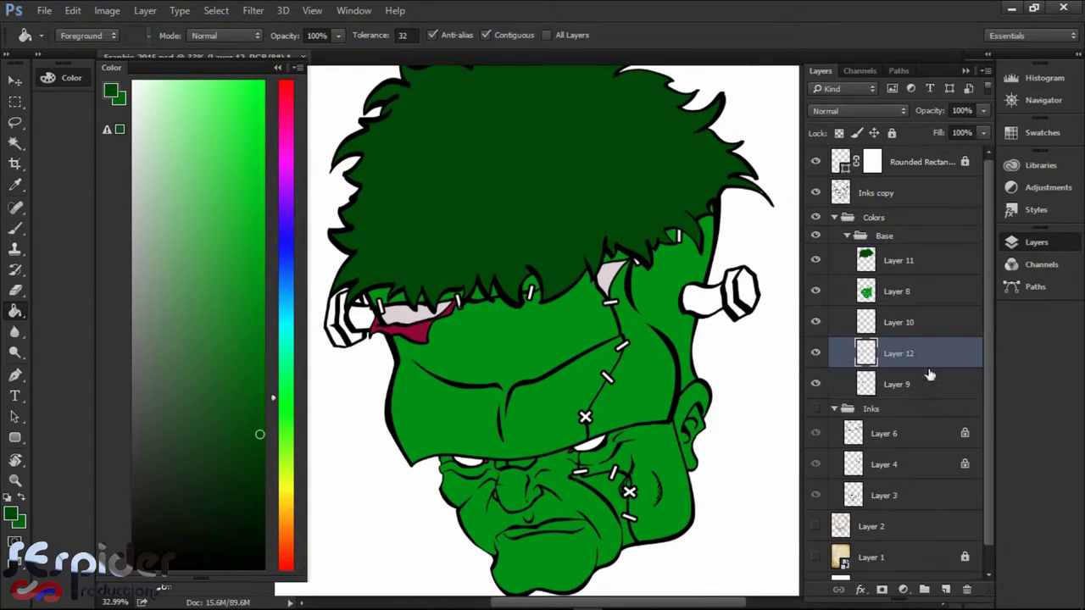
key(ctrl+[)
- Select the neck bolts on Inks copy with the Magic Wand and fill them with dark gray on Layer 12
key(w)
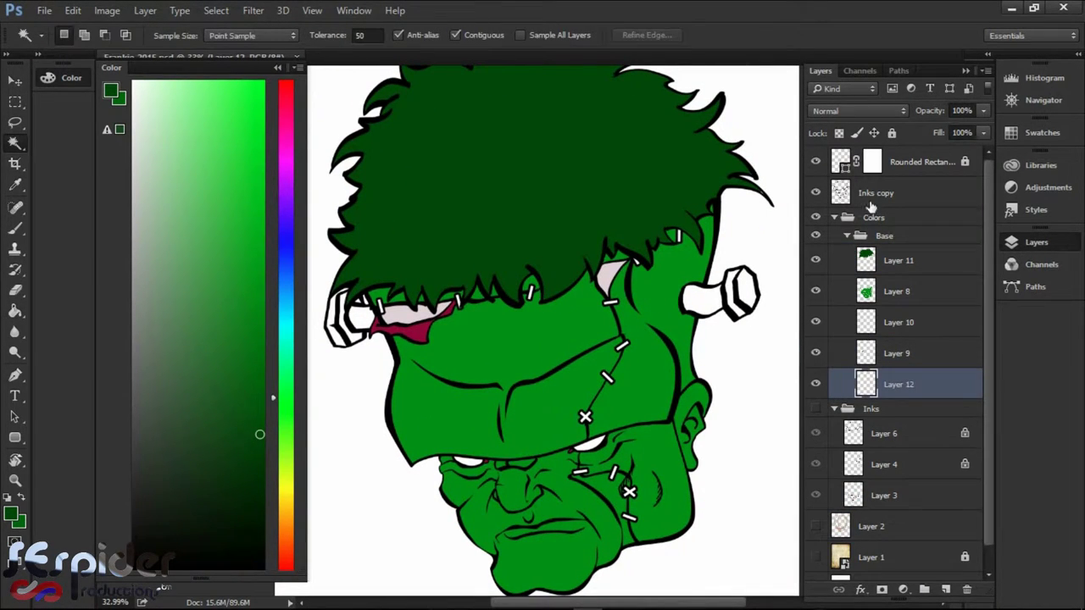
click(876, 192)
click(454, 342)
key(Return)
click(899, 384)
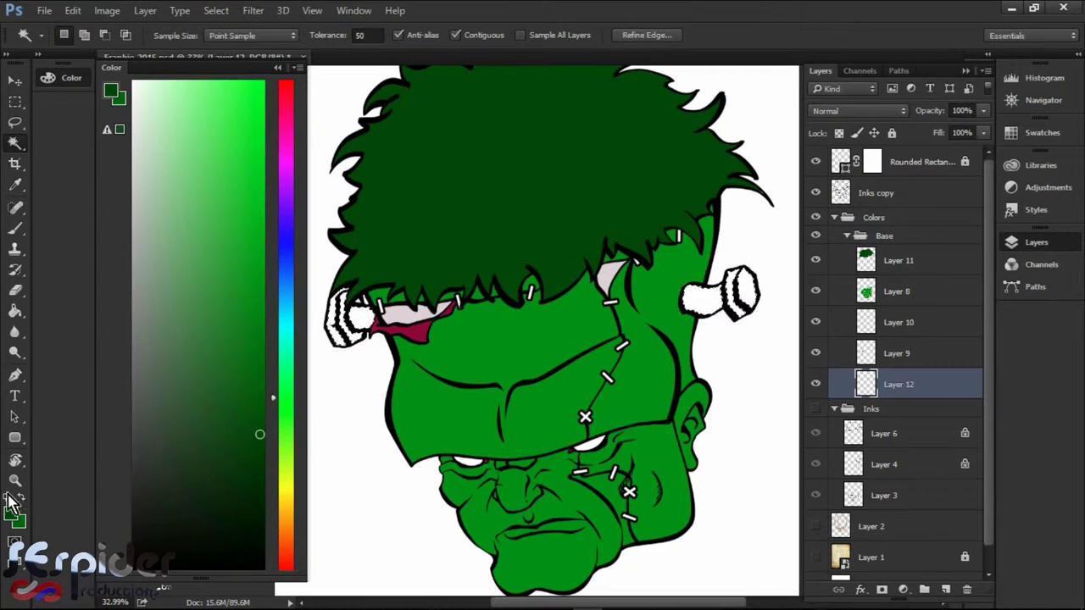
key(d)
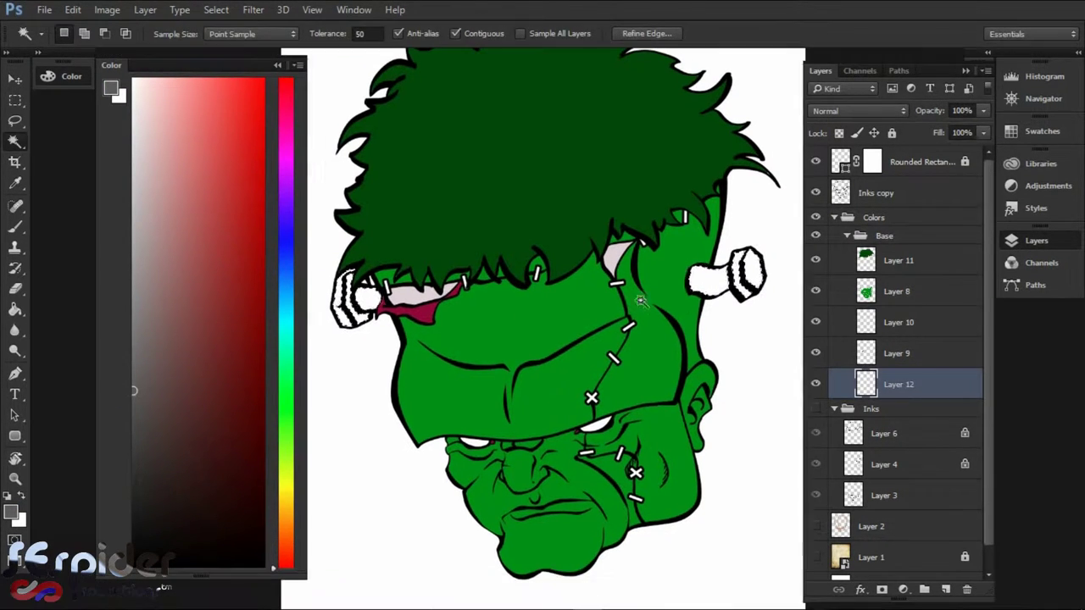
key(g)
click(712, 275)
- Add a new layer above Layer 12 and name it Eyes
click(946, 589)
double_click(899, 384)
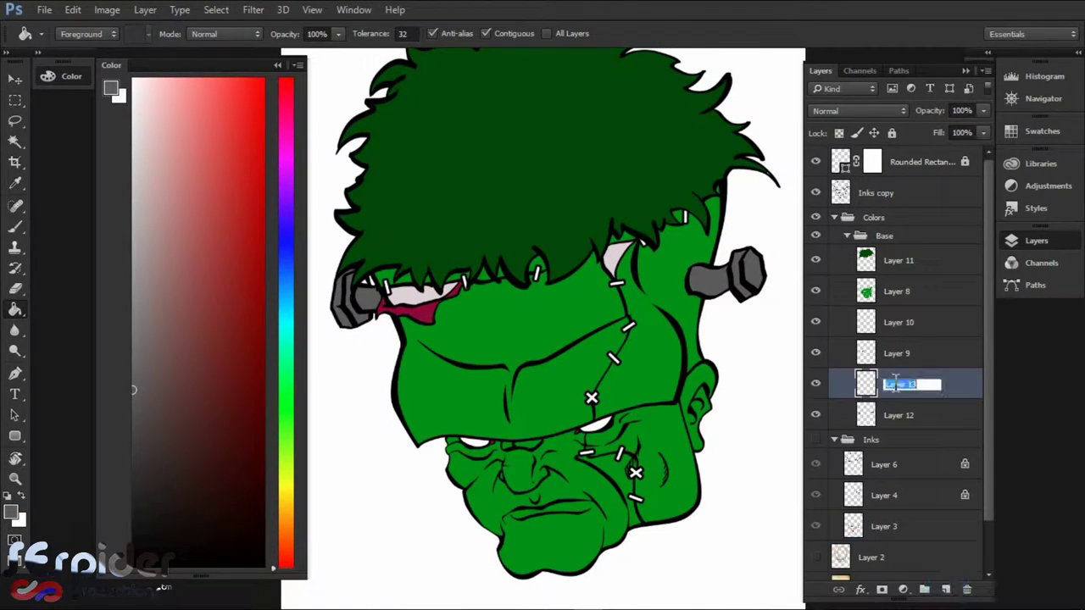
text(Eyes)
key(Return)
- Select both eyes on Inks copy with the Magic Wand and fill them with bright yellow on the Eyes layer
click(876, 193)
key(w)
click(882, 385)
click(259, 227)
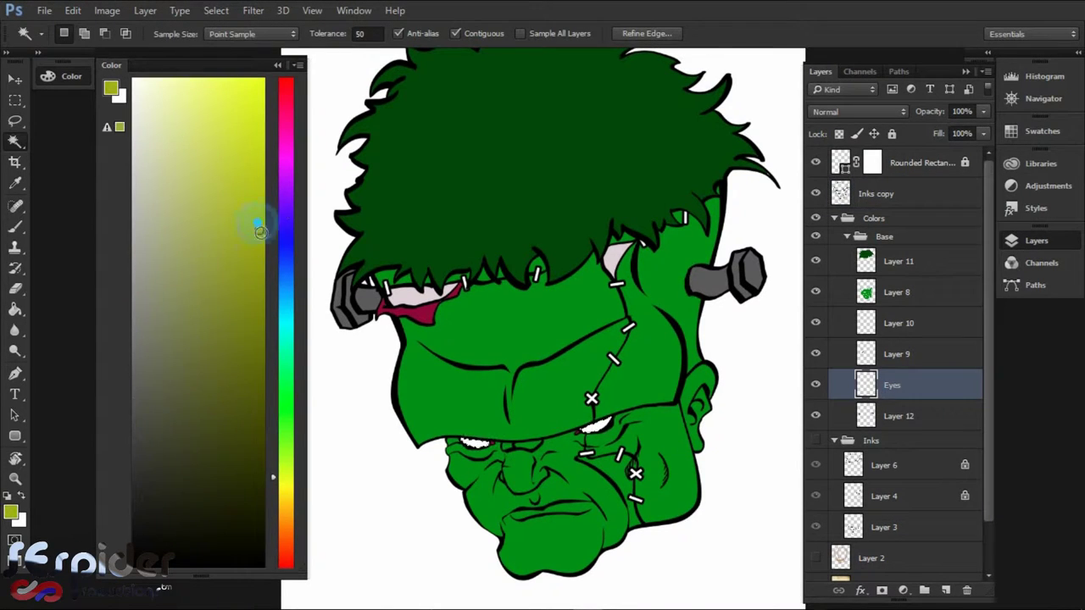
key(g)
click(603, 428)
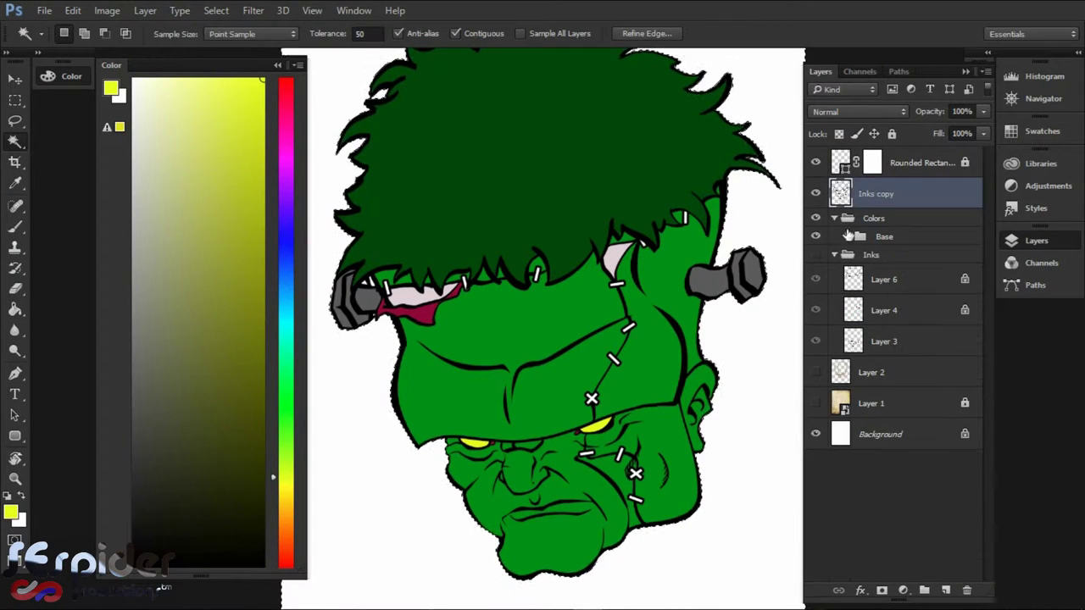
- Group a new layer above Base in the Colors group and mask that group to the head's silhouette, using the selected background inverted
click(778, 284)
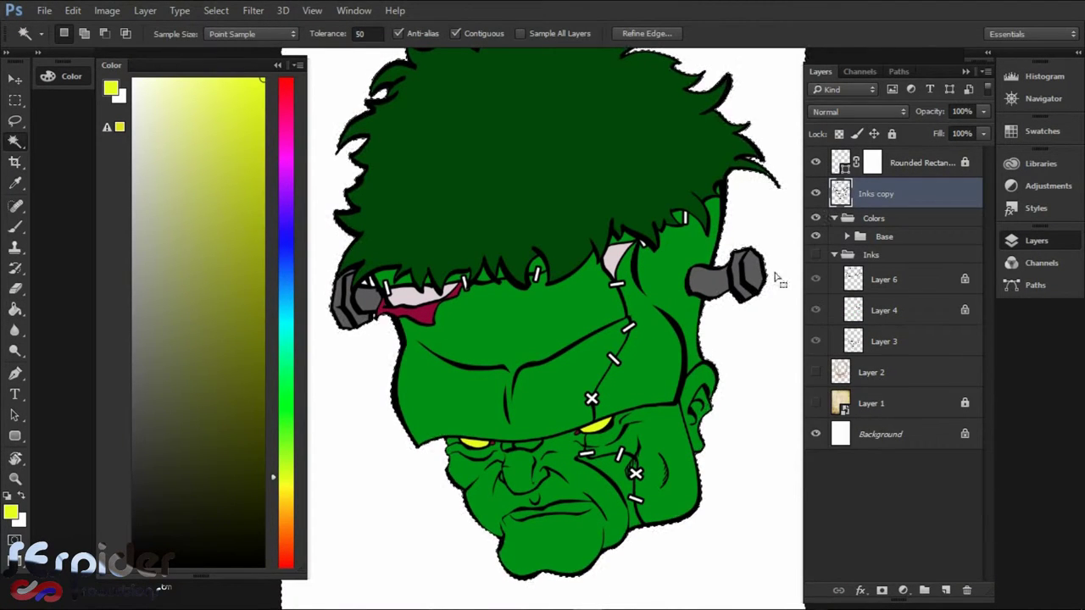
click(945, 589)
key(ctrl+g)
click(882, 590)
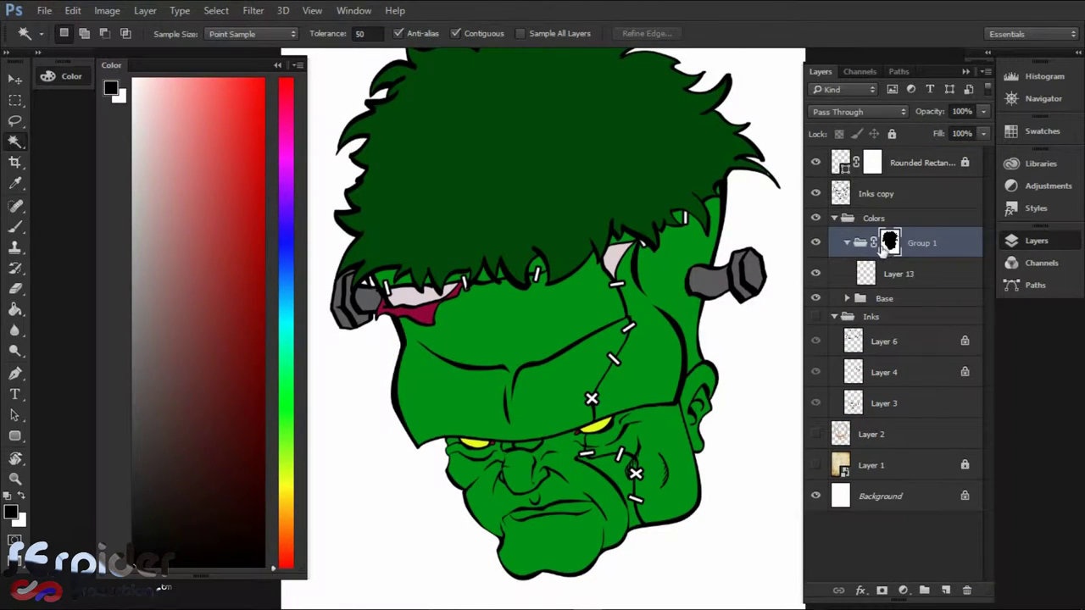
alt+click(889, 243)
click(927, 271)
- Choose a soft round brush tip with 0% hardness and adjust its Shape Dynamics settings
key(b)
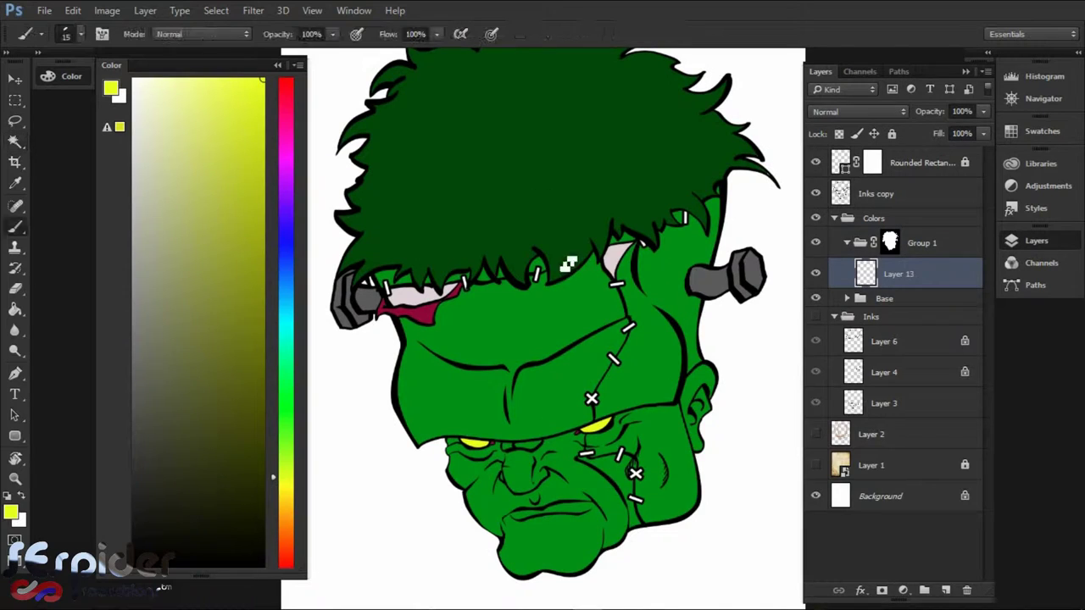
right_click(561, 246)
click(981, 77)
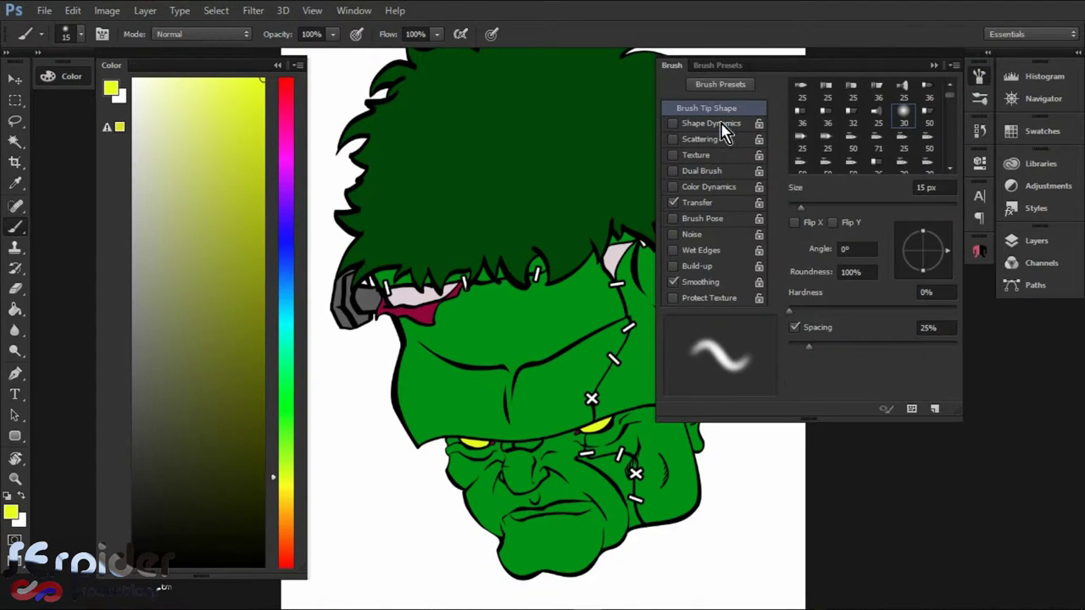
click(712, 123)
click(900, 313)
click(878, 343)
click(706, 108)
click(933, 66)
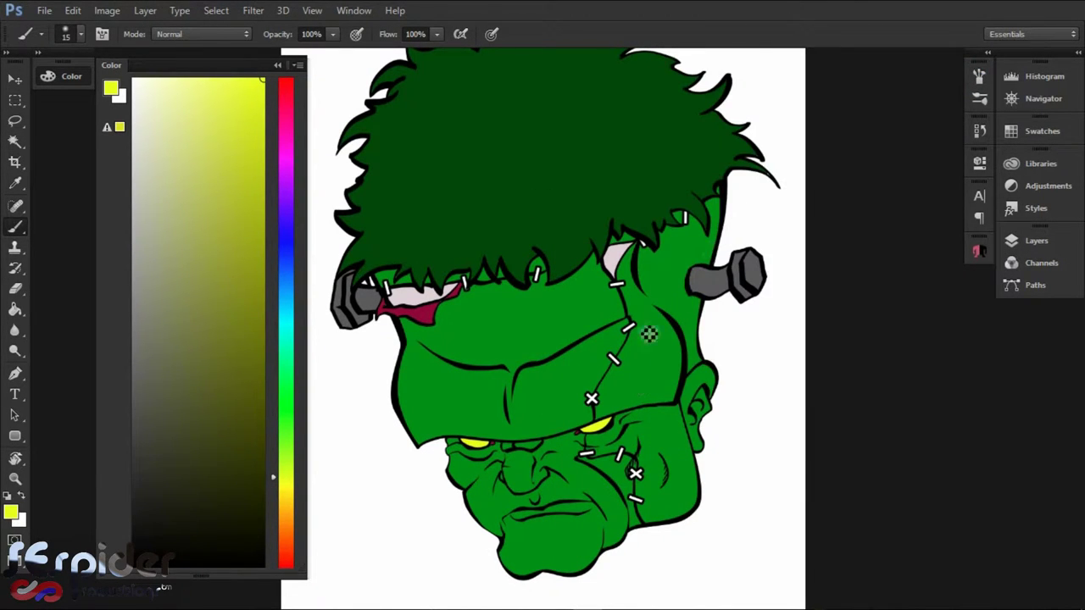
- Sample the skin green as background color and the hair's dark green as foreground color for the brush
key(i)
click(661, 356)
click(1036, 240)
key(b)
alt+click(508, 316)
alt+click(649, 34)
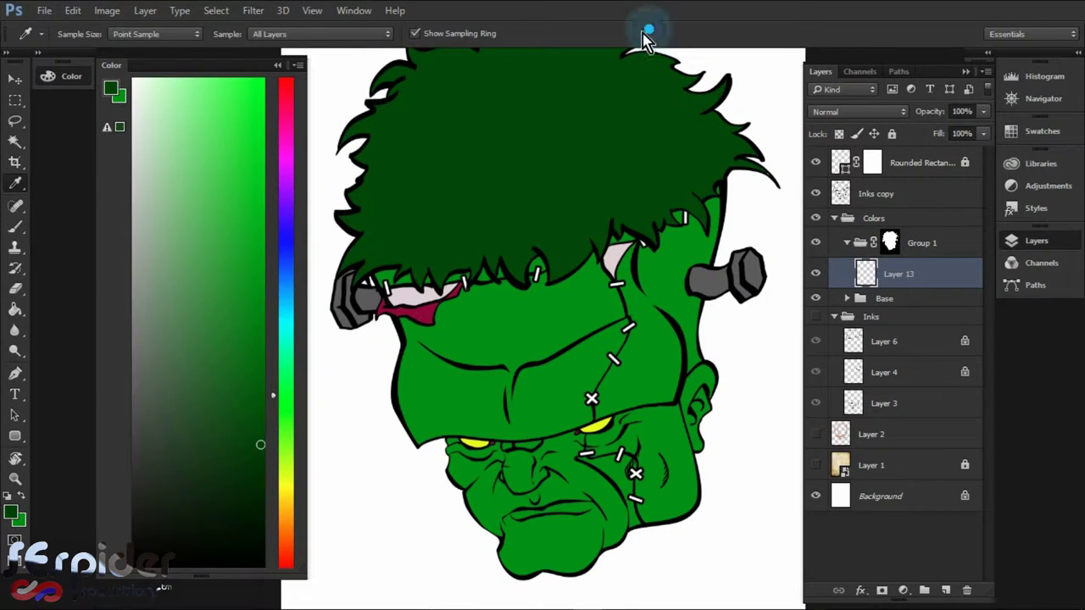
- Paint soft dark green shadows on Layer 13 below the hairline, along the far side of the head and over the jaw
drag(642, 311, 670, 311)
mouse_move(532, 464)
mouse_down()
mouse_move(582, 343)
mouse_move(560, 159)
mouse_up()
drag(700, 266, 679, 266)
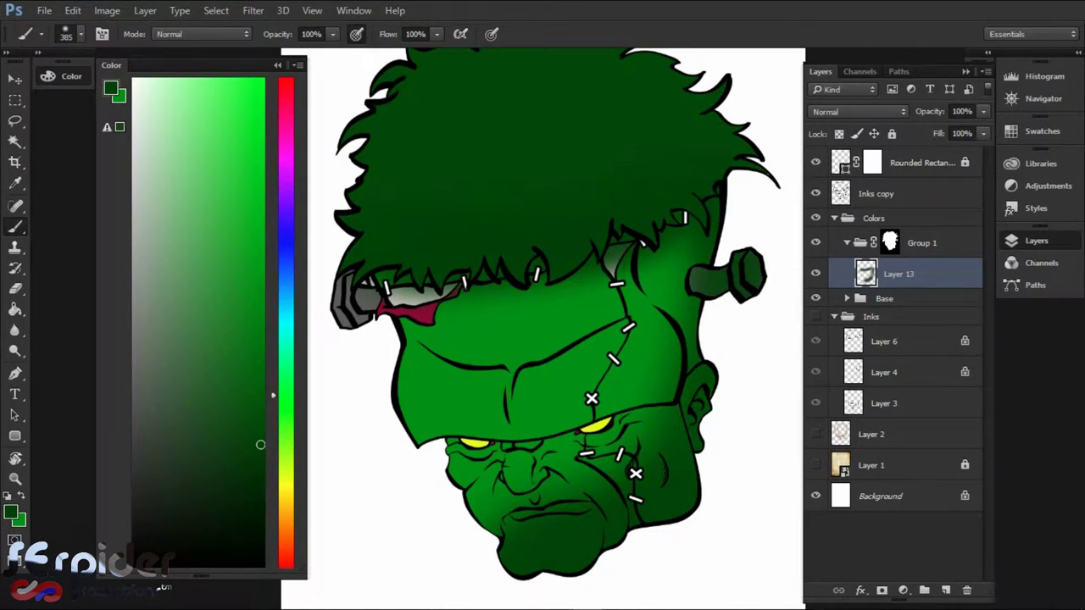
- Lasso the area beneath the brow around the stitched eye and shade it dark green on Layer 13
key(l)
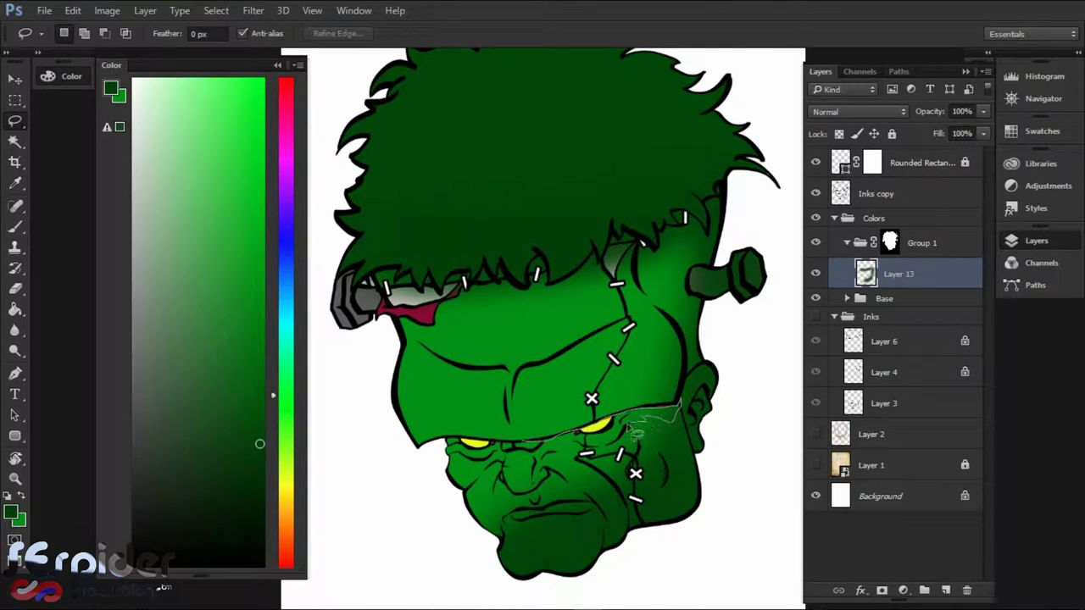
key(b)
mouse_move(551, 449)
mouse_down()
mouse_move(627, 424)
mouse_move(593, 433)
mouse_up()
- Copy Group 1's mask onto Layer 13
drag(889, 242, 890, 284)
drag(612, 422, 686, 387)
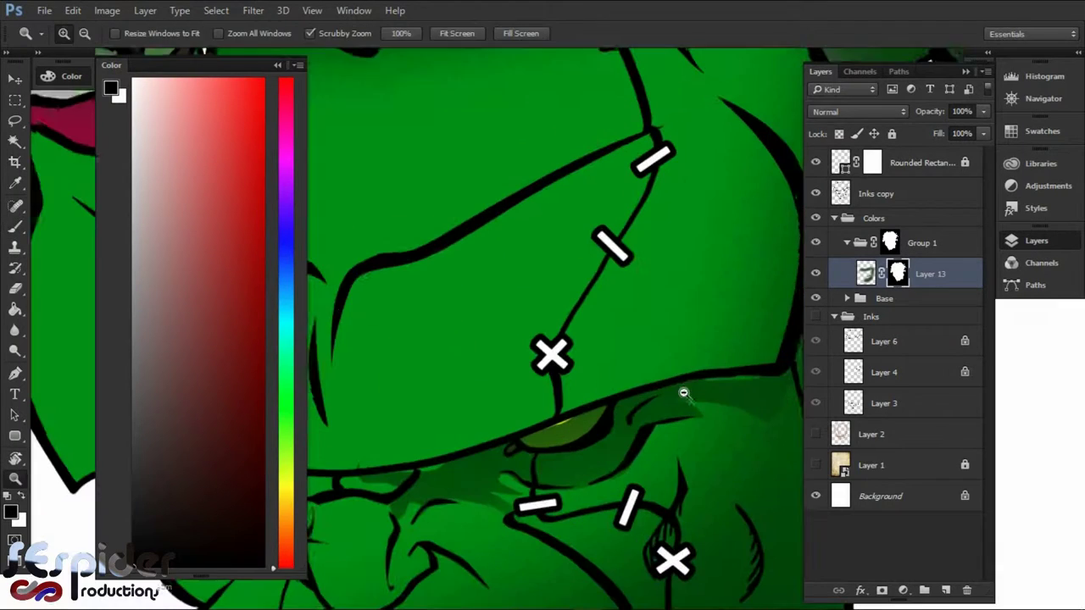
alt+click(721, 375)
key(e)
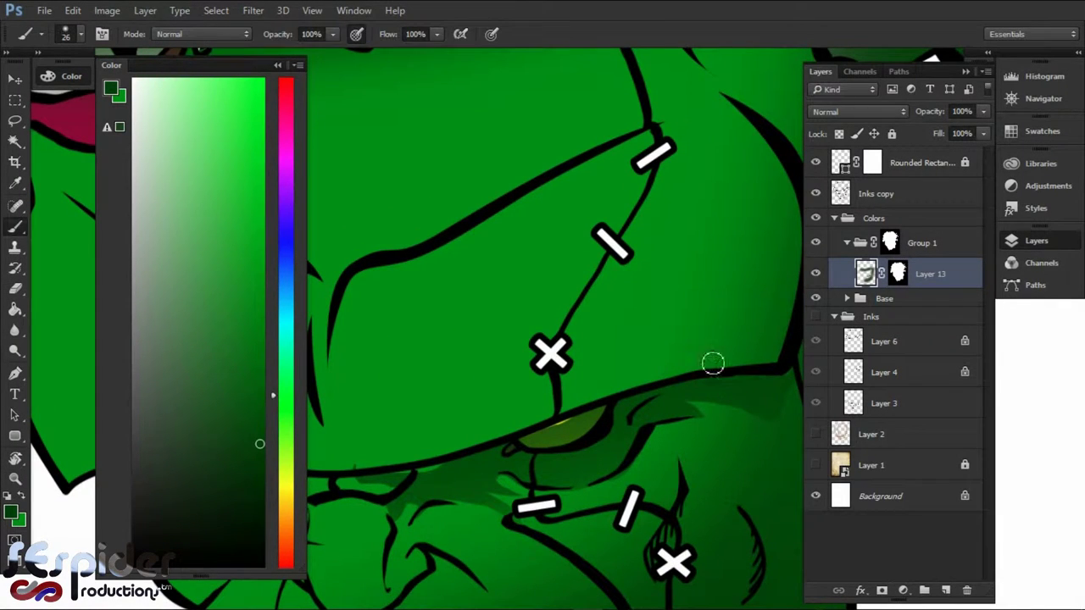
drag(469, 444, 563, 350)
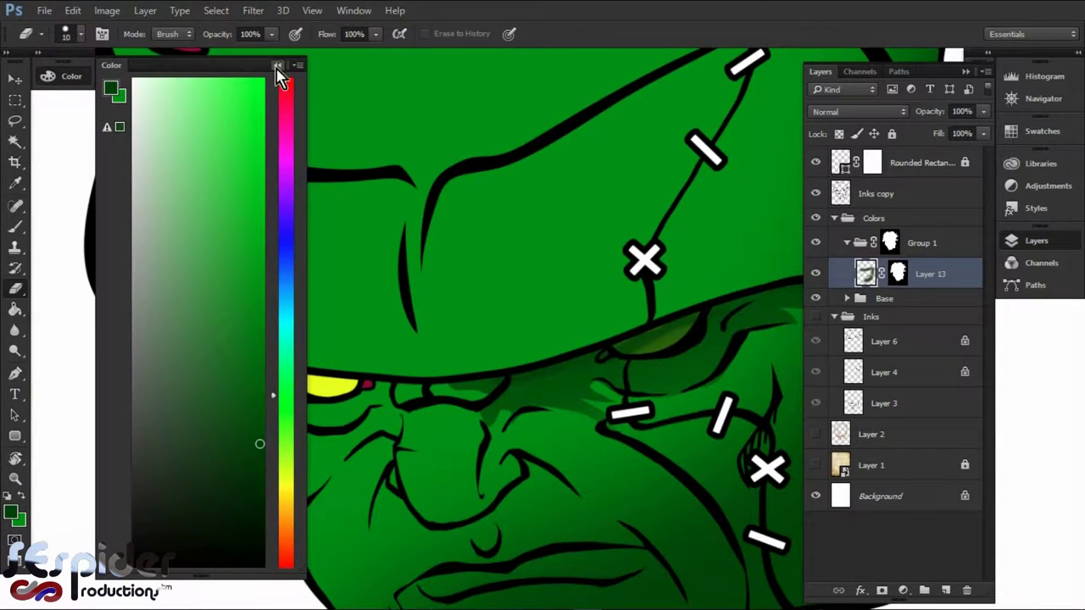
- Lasso the area around the unstitched eye and its cheek, shade it dark green on Layer 13, and clear the selection
click(278, 65)
key(l)
mouse_move(430, 255)
mouse_down()
mouse_move(393, 353)
mouse_move(496, 320)
mouse_move(492, 335)
mouse_move(344, 366)
mouse_up()
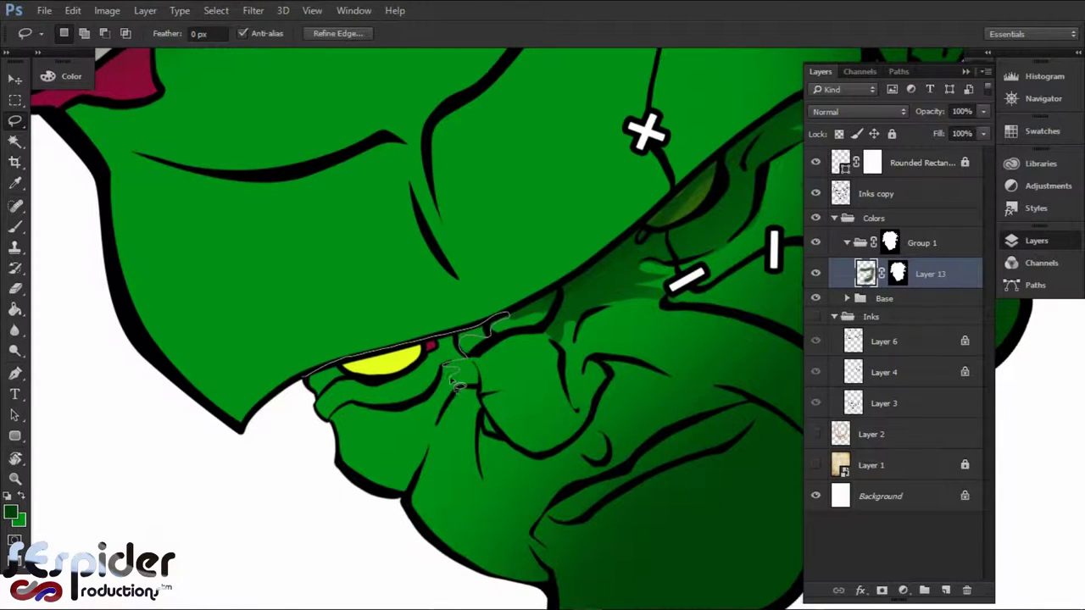
drag(362, 413, 318, 394)
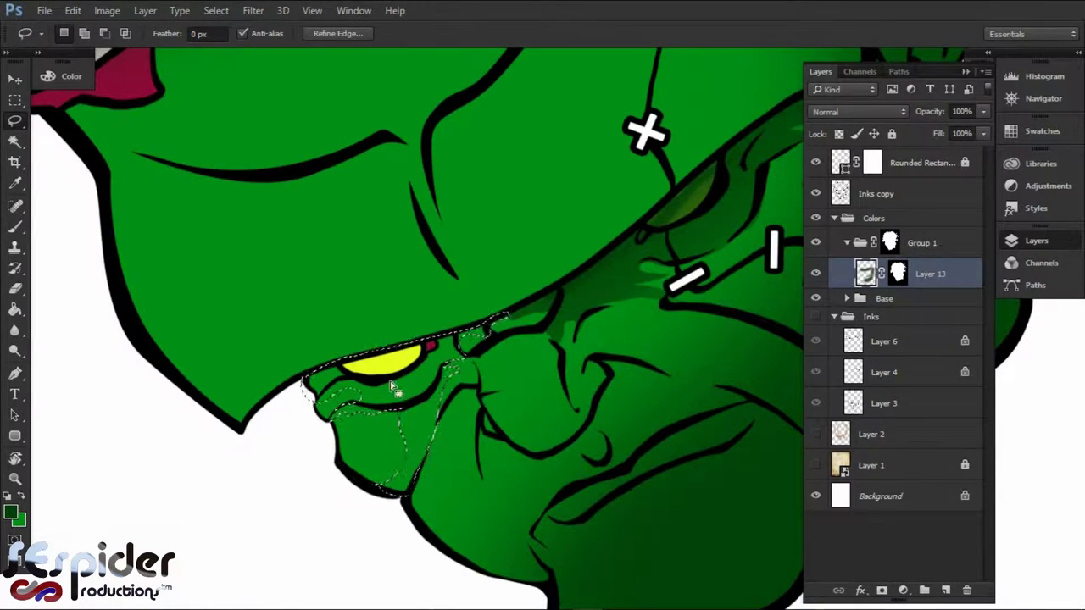
key(b)
mouse_move(432, 343)
mouse_down()
mouse_move(458, 352)
mouse_move(389, 365)
mouse_up()
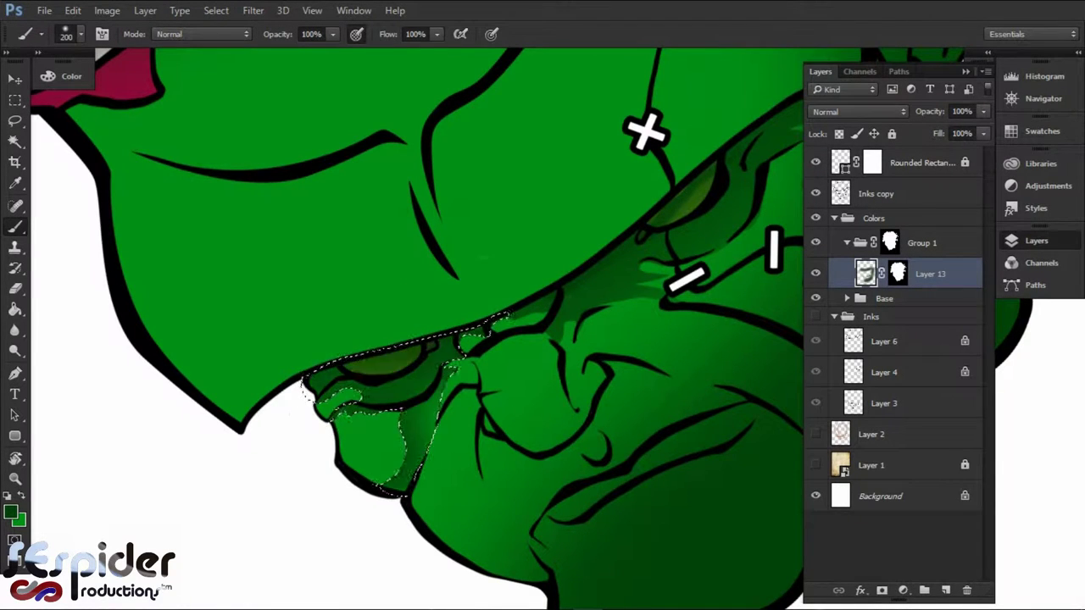
key(ctrl+d)
- Soften the shadow around the stitched eye with the Smudge tool at 50% strength
drag(509, 339, 426, 331)
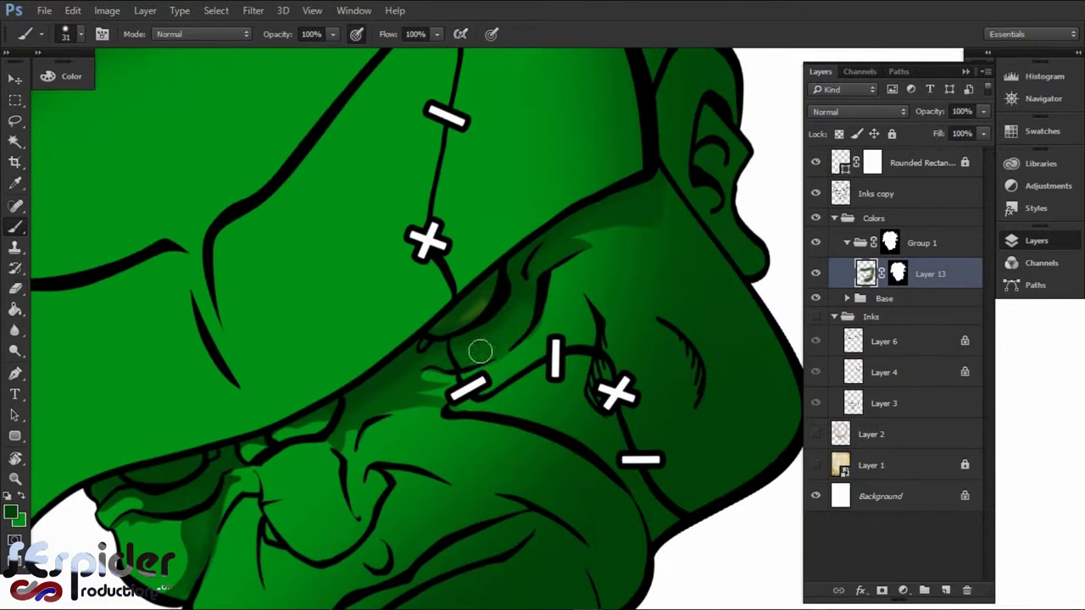
key(e)
right_click(15, 331)
click(76, 359)
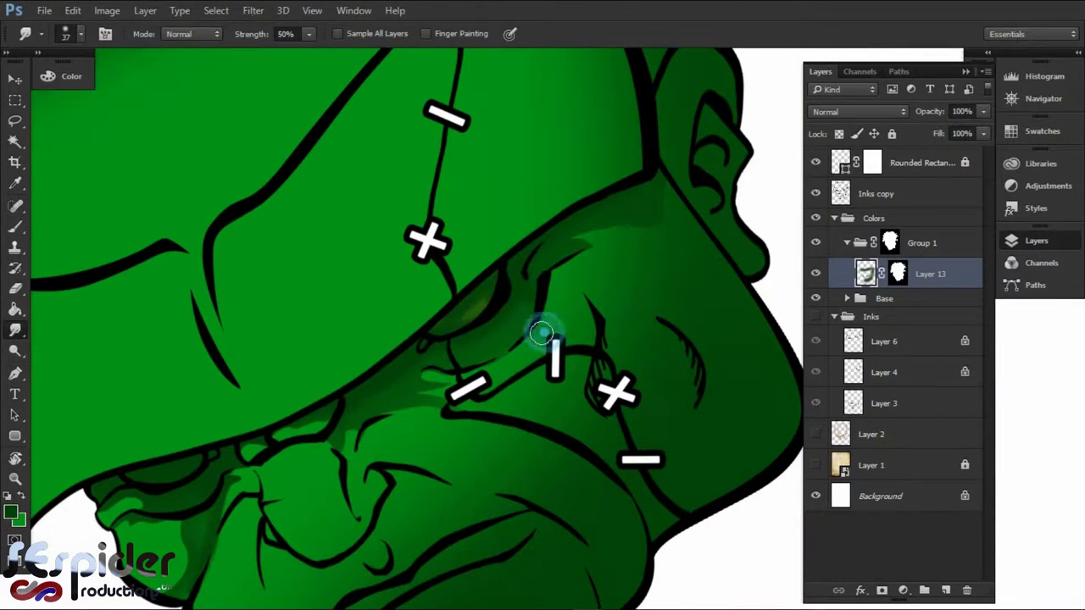
key(l)
key(r)
mouse_move(551, 230)
mouse_down()
mouse_move(405, 290)
mouse_move(339, 423)
mouse_move(386, 342)
mouse_up()
key(r)
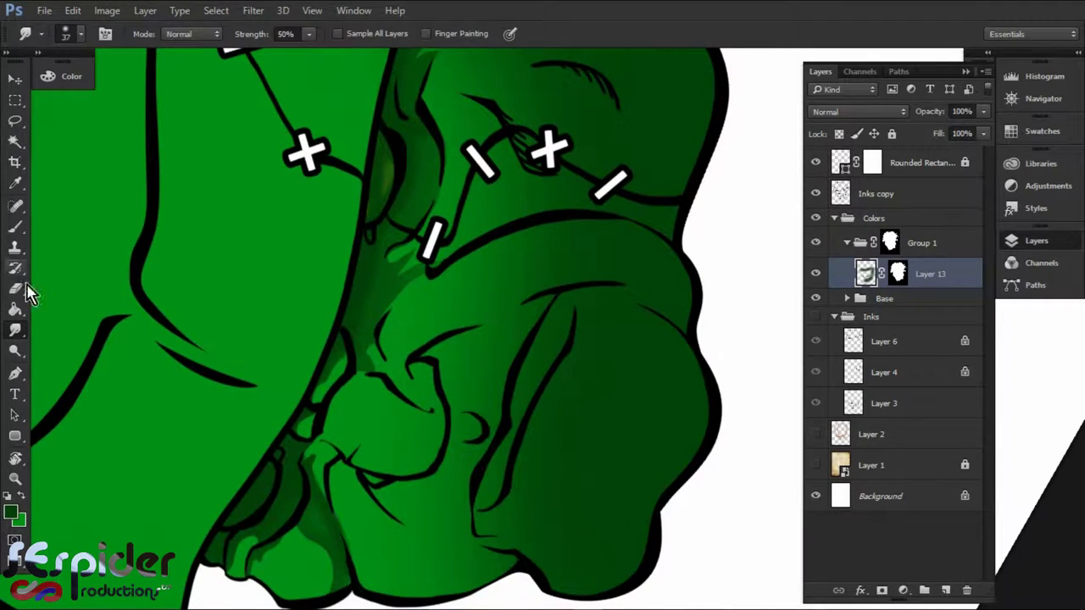
key(l)
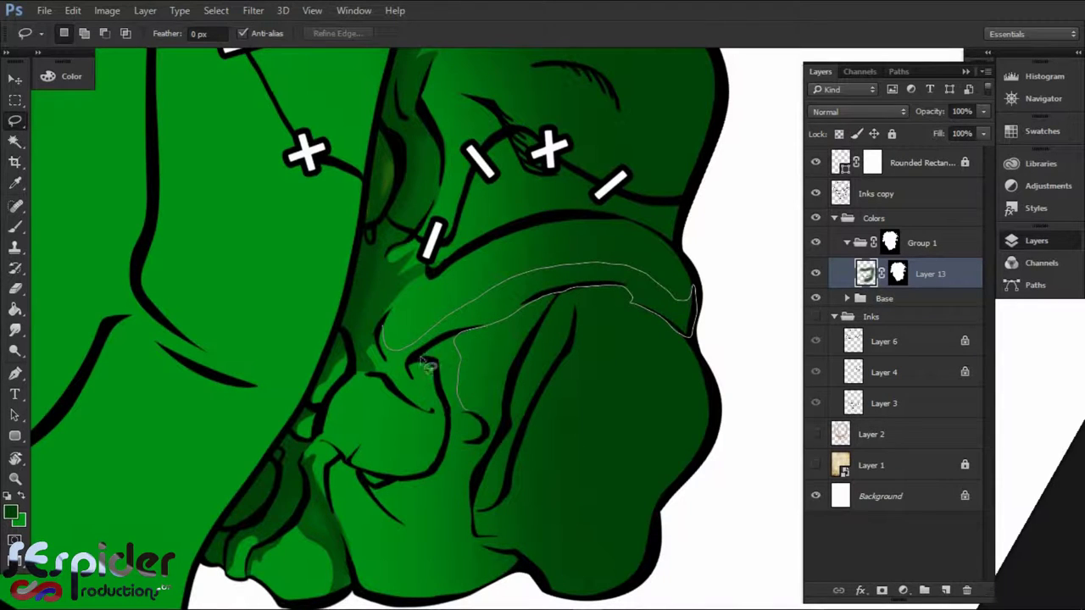
drag(379, 382, 383, 352)
key(ctrl+d)
- Outline the cheek fold and nostril shadow with the Pen tool, turn the path into a selection, and shade it dark green
key(p)
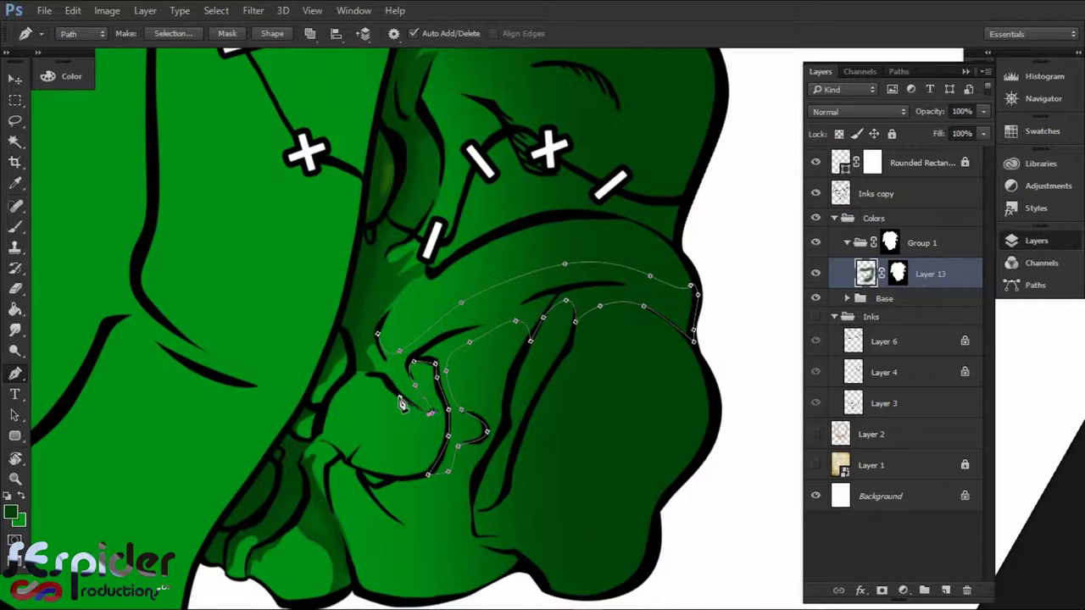
key(ctrl+Return)
key(b)
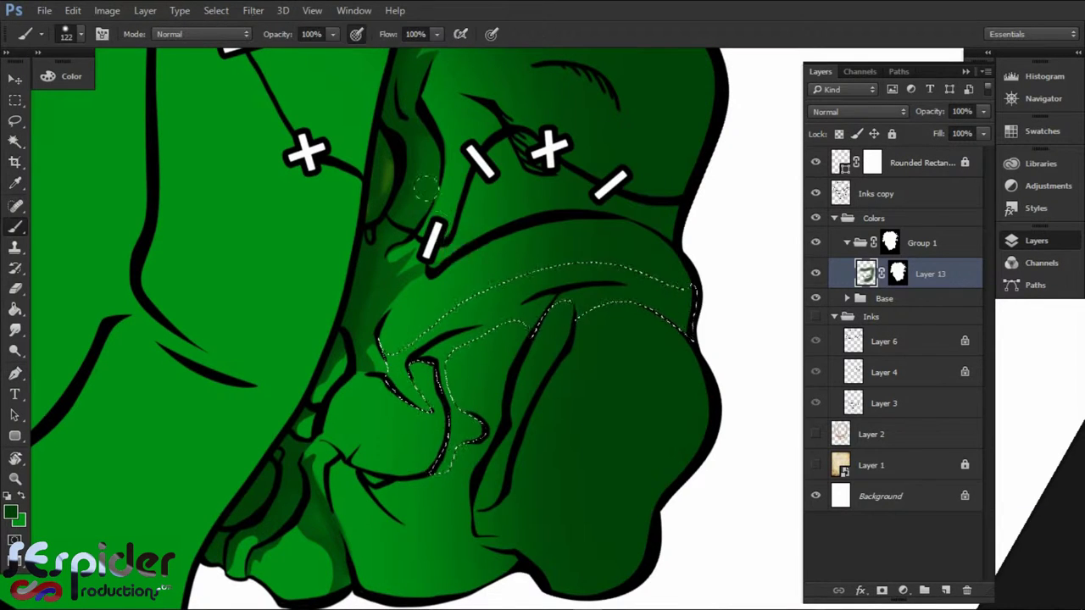
right_click(458, 255)
key(Return)
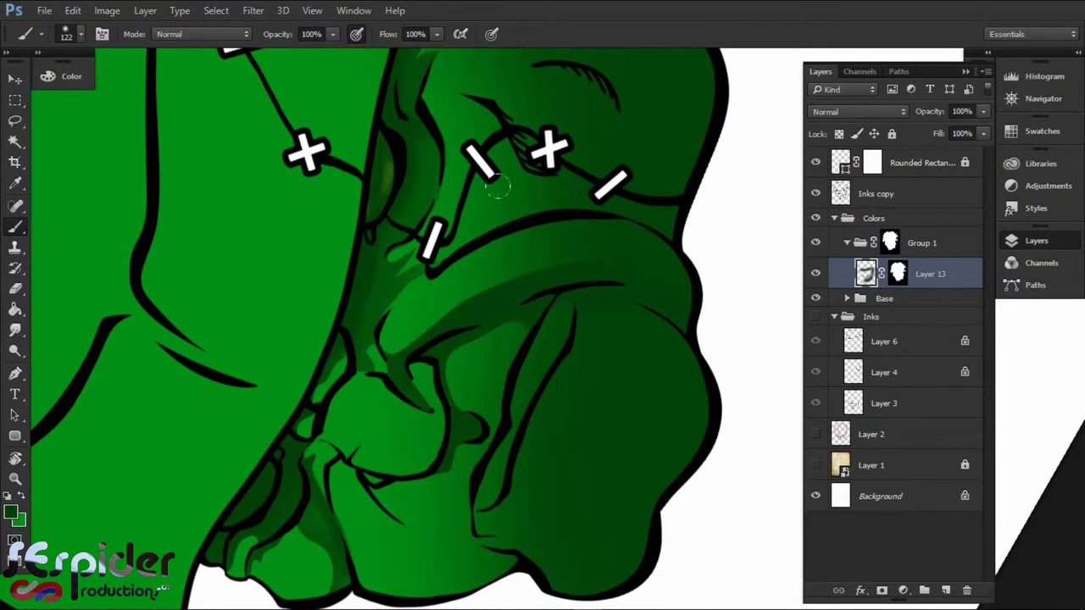
- Lasso a shadow shape from beneath the nose to the mouth corner and shade it dark green with a smaller brush
key(bracketleft)
key(bracketleft)
key(bracketleft)
key(bracketleft)
key(bracketleft)
key(bracketleft)
scroll(528, 237, down, 3)
key(l)
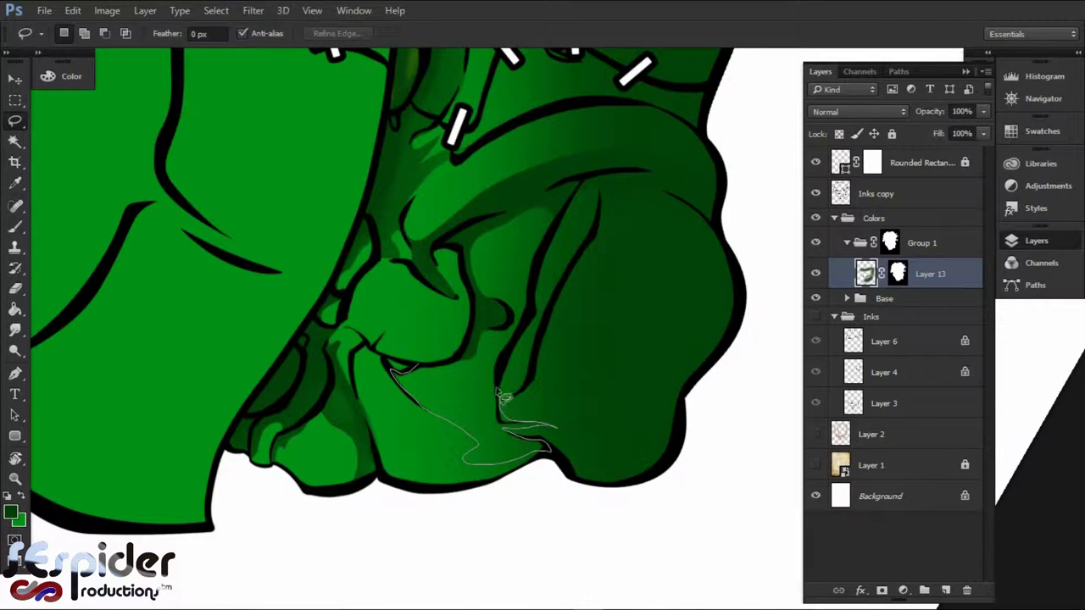
drag(502, 396, 502, 412)
key(b)
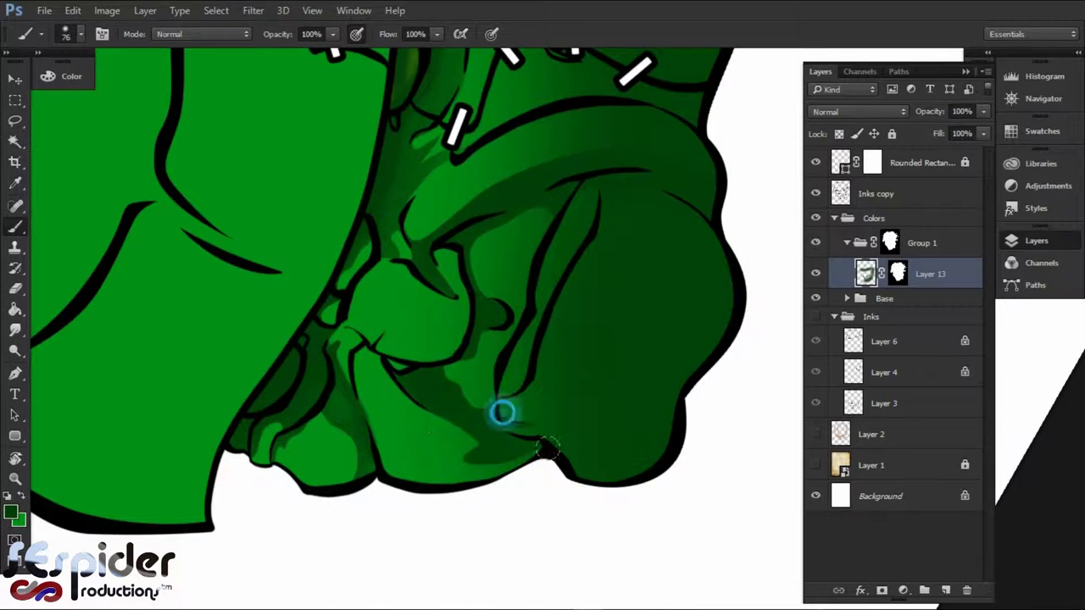
- Refine the dark green shadow around the wing of the nostril on Layer 13
scroll(383, 433, up, 5)
key(l)
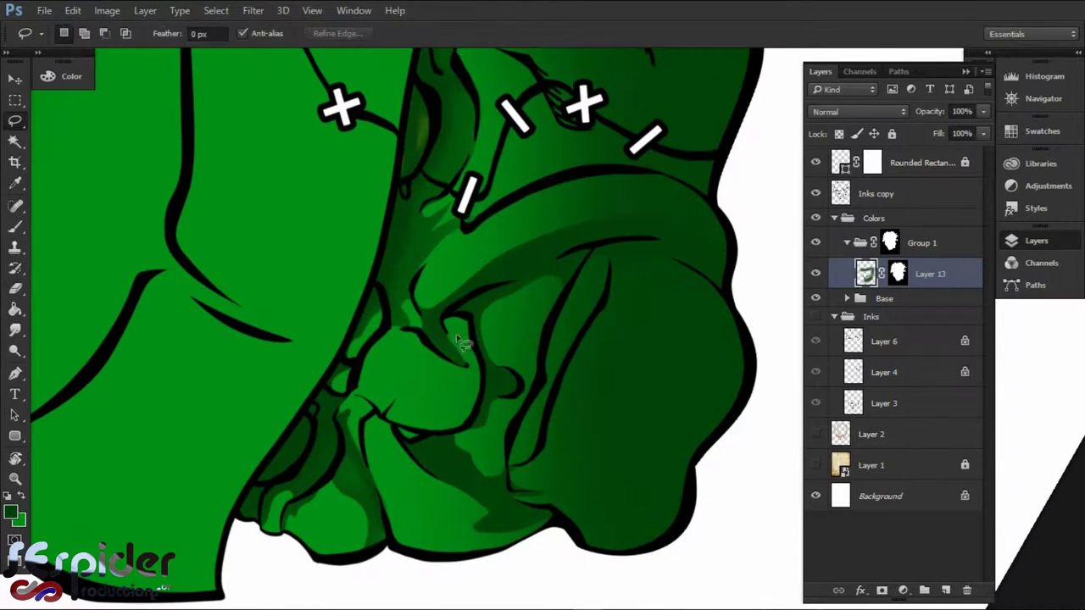
key(r)
drag(474, 335, 458, 342)
key(b)
key(l)
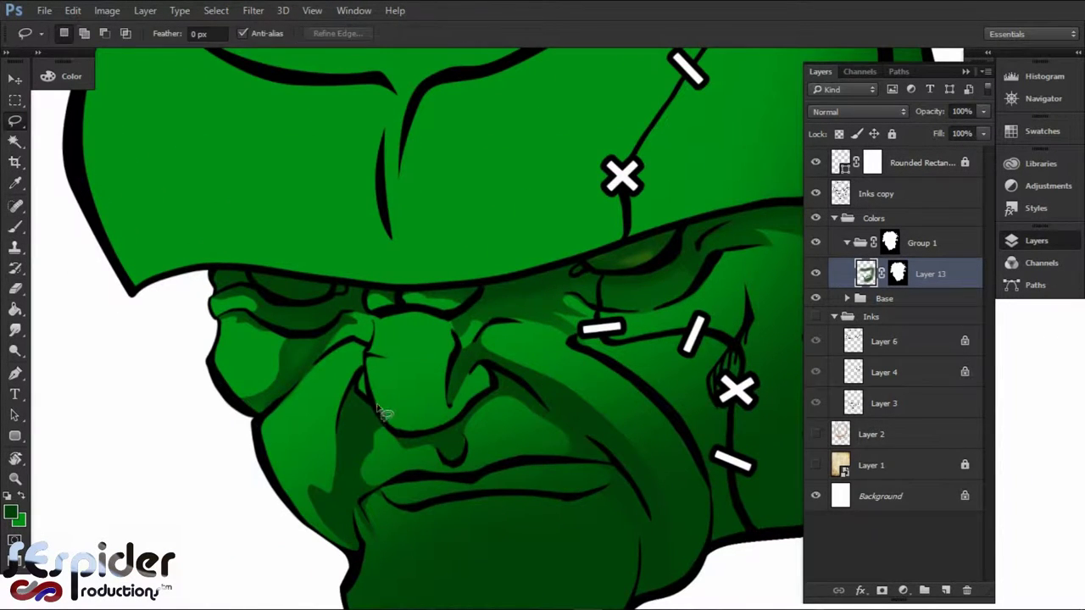
- Enlarge the brush to 94 px and shade the upper part of the nose softly with dark green
key(b)
key(l)
key(b)
key(bracketright)
key(bracketright)
key(bracketright)
key(bracketright)
key(bracketright)
key(bracketright)
key(bracketright)
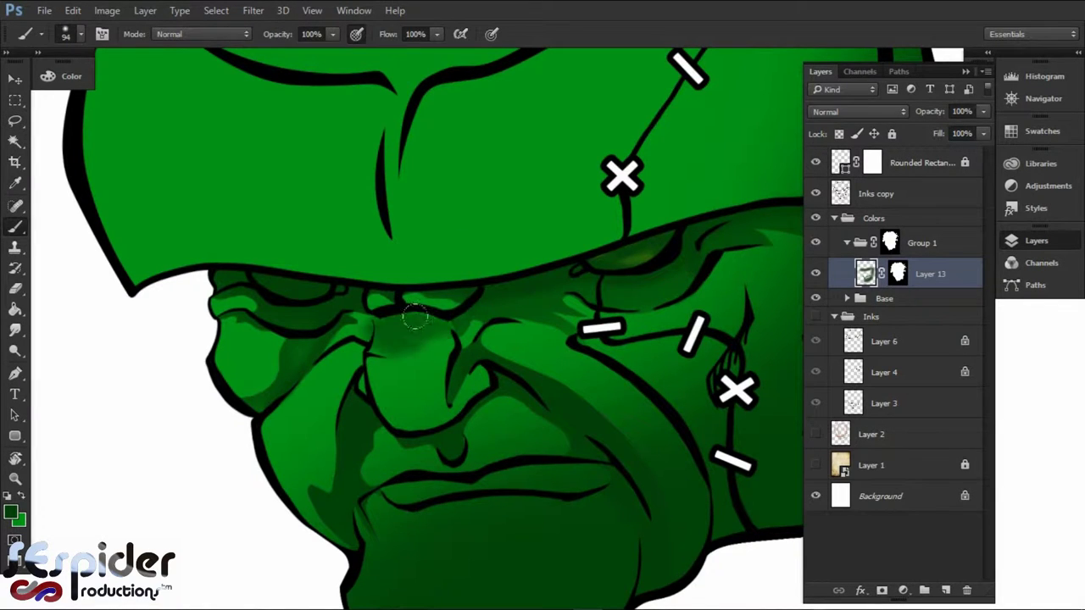
- Lasso the shadow shape across the nose bridge and fill it out with dark green brushwork
key(l)
mouse_move(364, 312)
mouse_down()
mouse_move(374, 344)
mouse_move(410, 372)
mouse_move(460, 329)
mouse_move(368, 314)
mouse_up()
key(b)
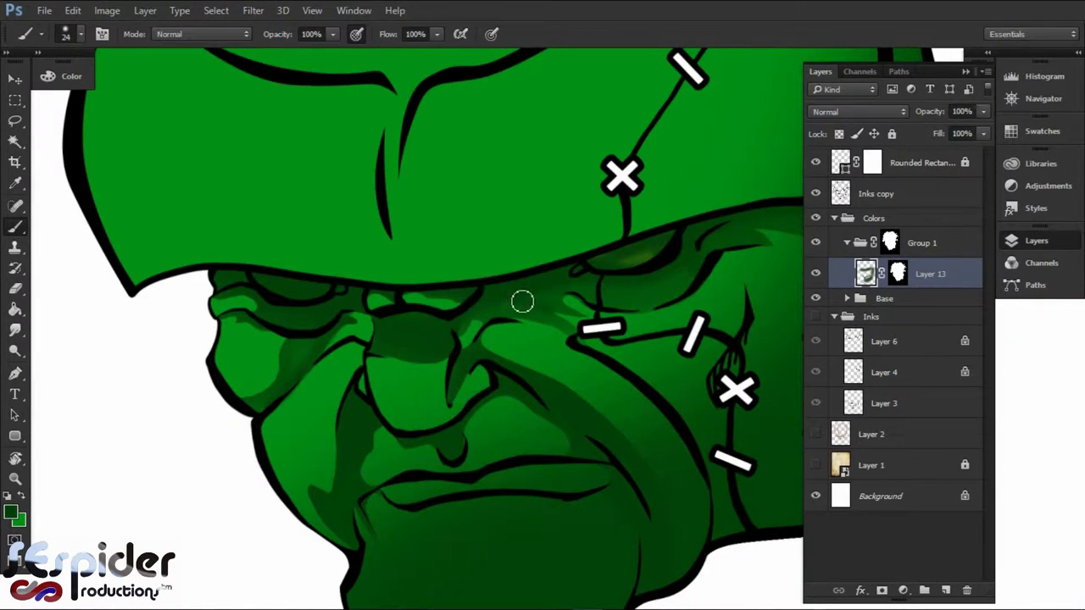
- Load Layer 13's painted area as a selection, touch up the shading under the stitched eye, and clear the selection
key(w)
ctrl+click(865, 274)
key(b)
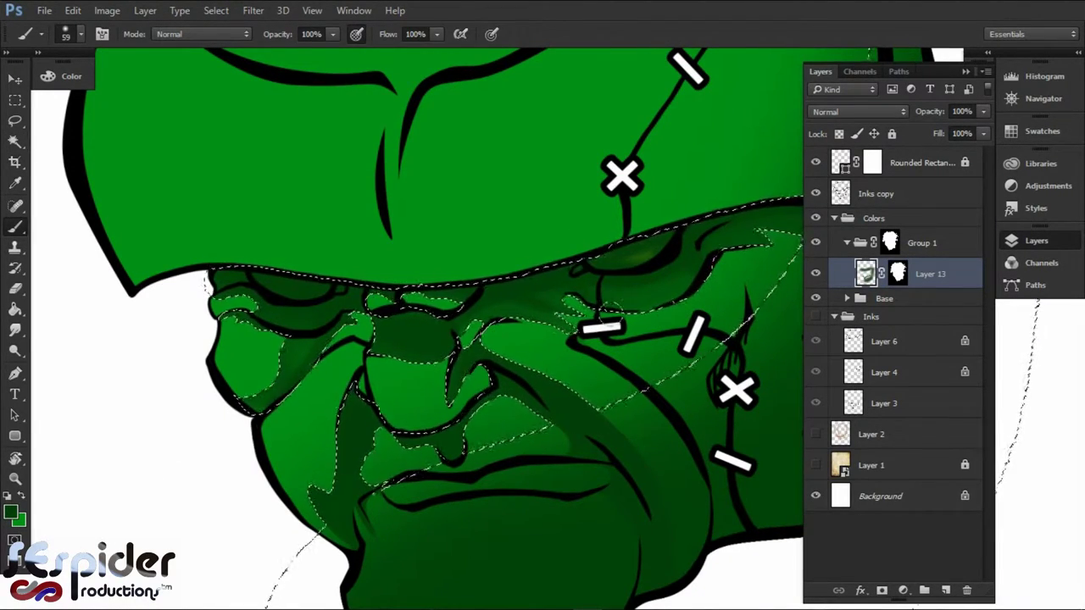
scroll(631, 248, down, 2)
key(ctrl+d)
- Lasso the crease below the inner corner of the stitched eye and shade it dark green with a 59 px brush
key(l)
mouse_move(472, 280)
mouse_down()
mouse_move(507, 322)
mouse_move(482, 273)
mouse_up()
key(b)
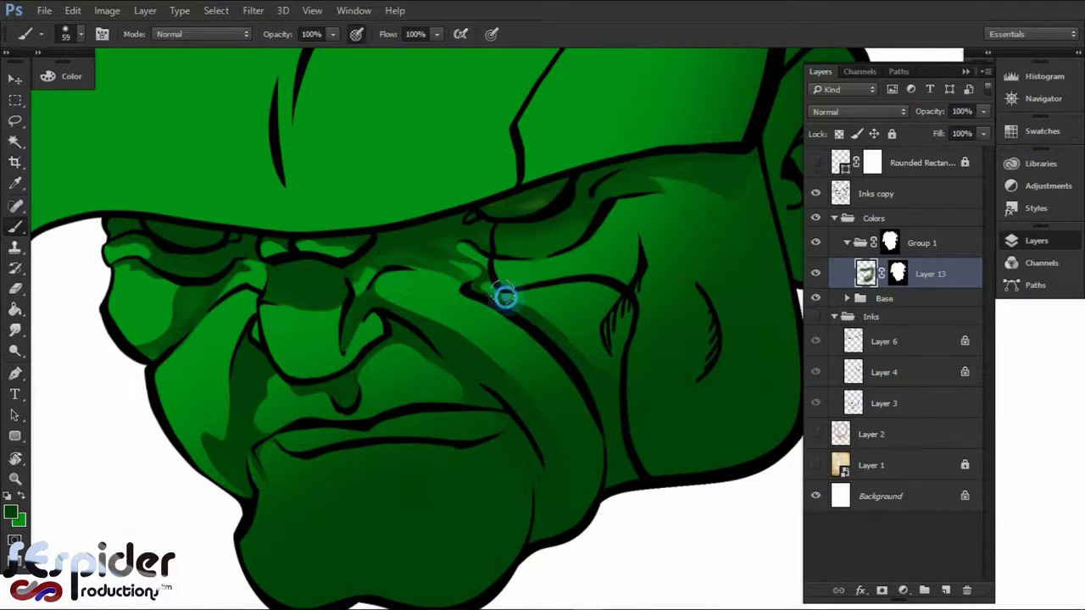
- Lasso the area from under the stitched eye around the cheek hollow and shade it dark green
key(l)
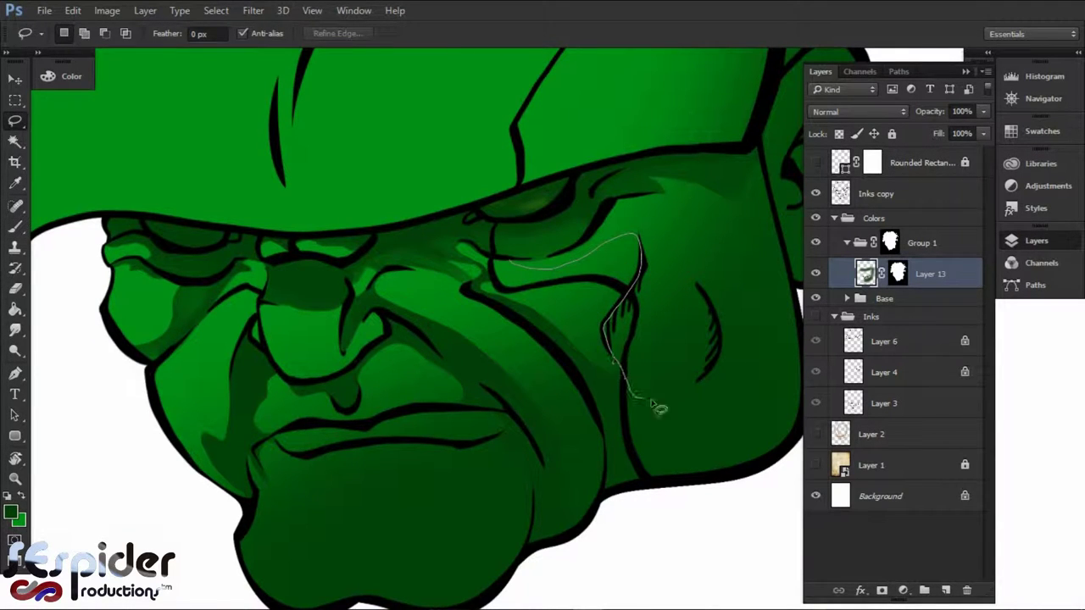
drag(628, 212, 631, 216)
key(b)
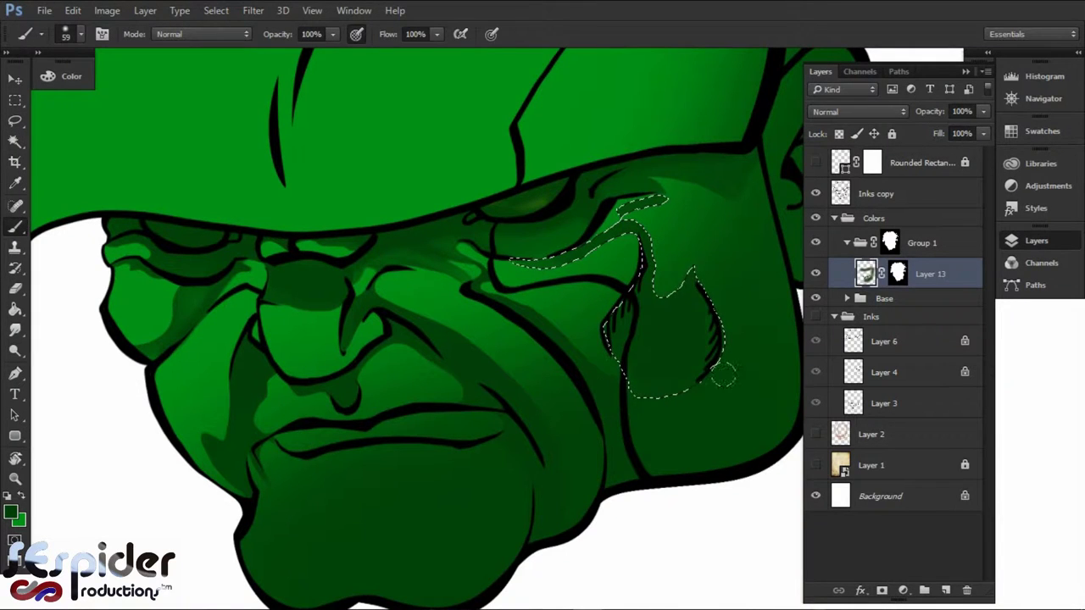
drag(670, 222, 650, 235)
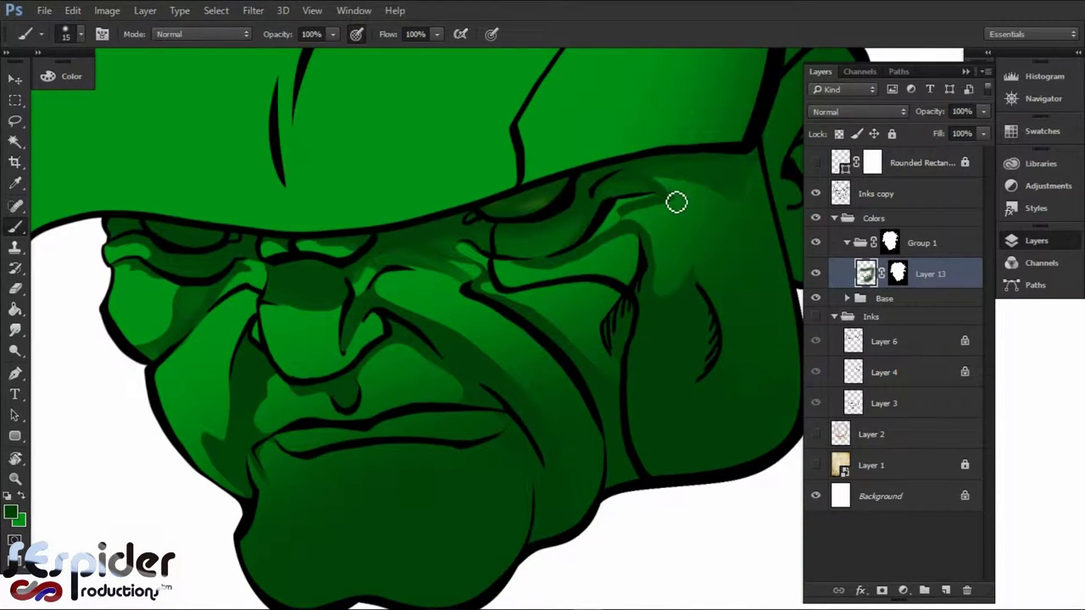
- Touch up the shadow edges beside the stitched eye with a 15 px brush and under the other eye at 9 px
right_click(676, 201)
key(Escape)
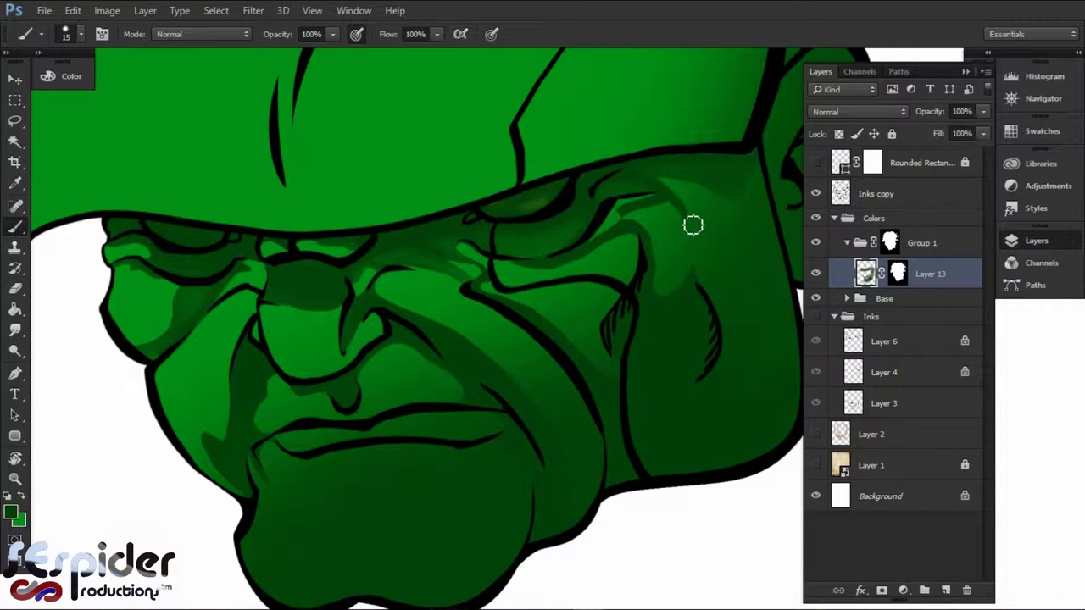
click(666, 206)
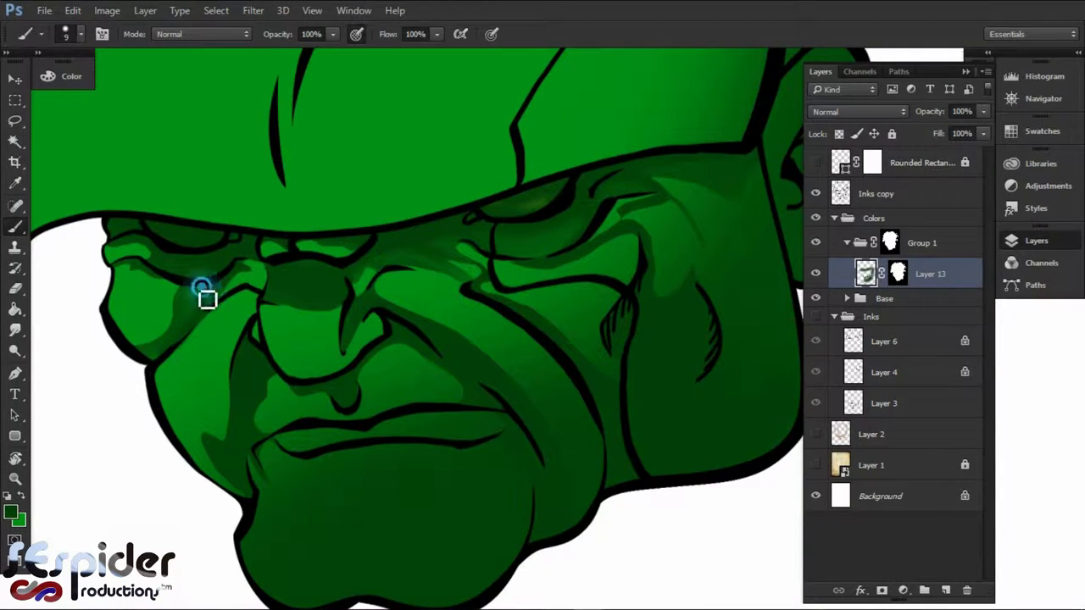
drag(208, 299, 227, 309)
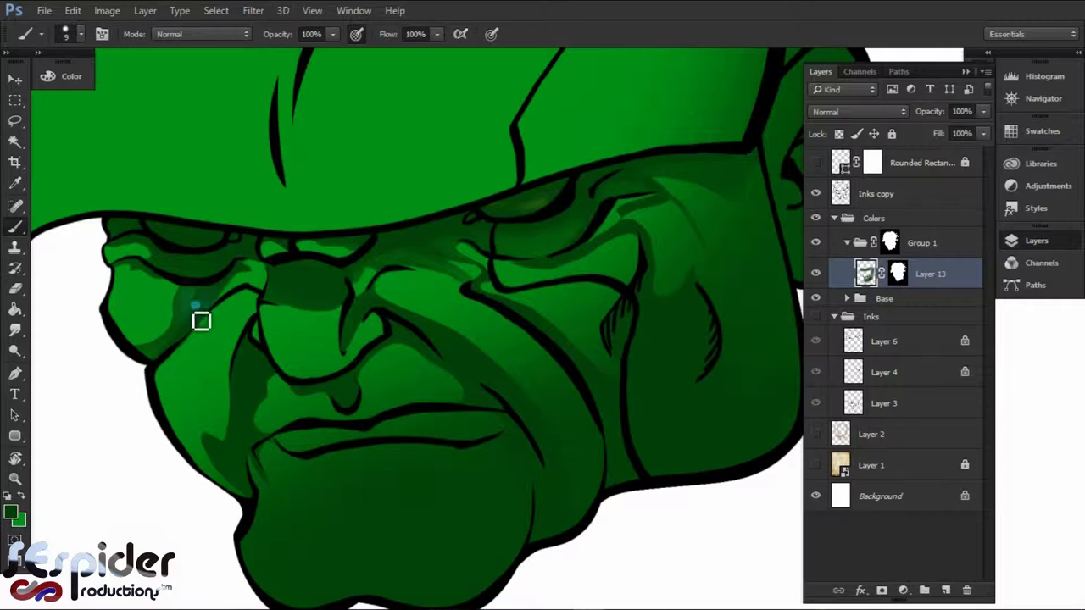
- Lasso a shadow shape from the lower lip's edge down over the chin and shade it with a 124 px dark green brush
key(r)
mouse_move(352, 396)
mouse_down()
mouse_move(540, 281)
mouse_move(470, 219)
mouse_move(576, 379)
mouse_up()
key(l)
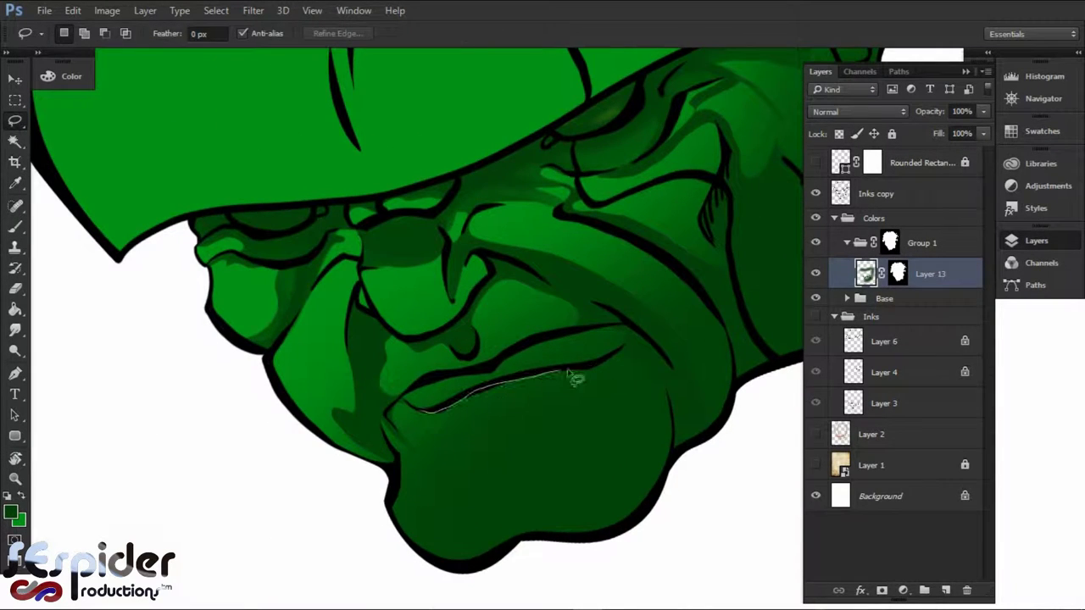
drag(500, 502, 504, 465)
key(b)
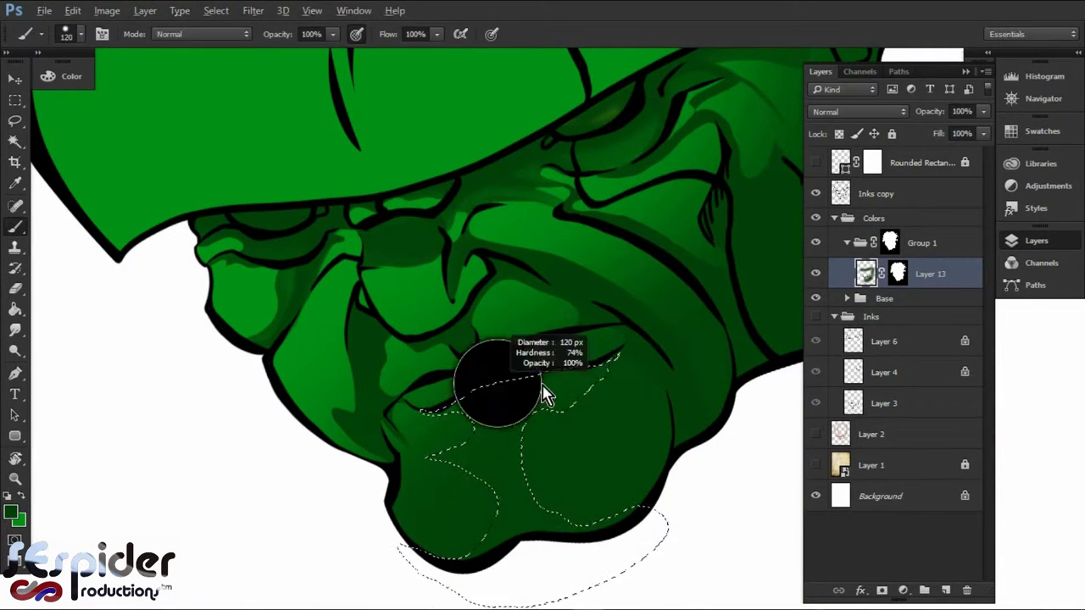
right_click(545, 246)
key(Escape)
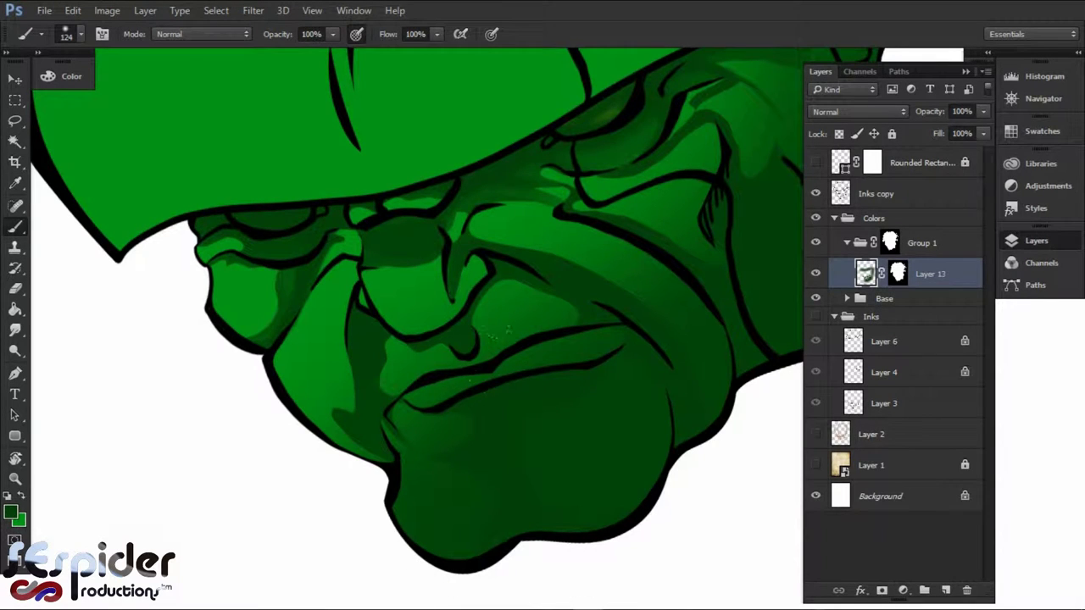
- Lasso highlight shapes along the lips and erase the dark green shading inside them
key(l)
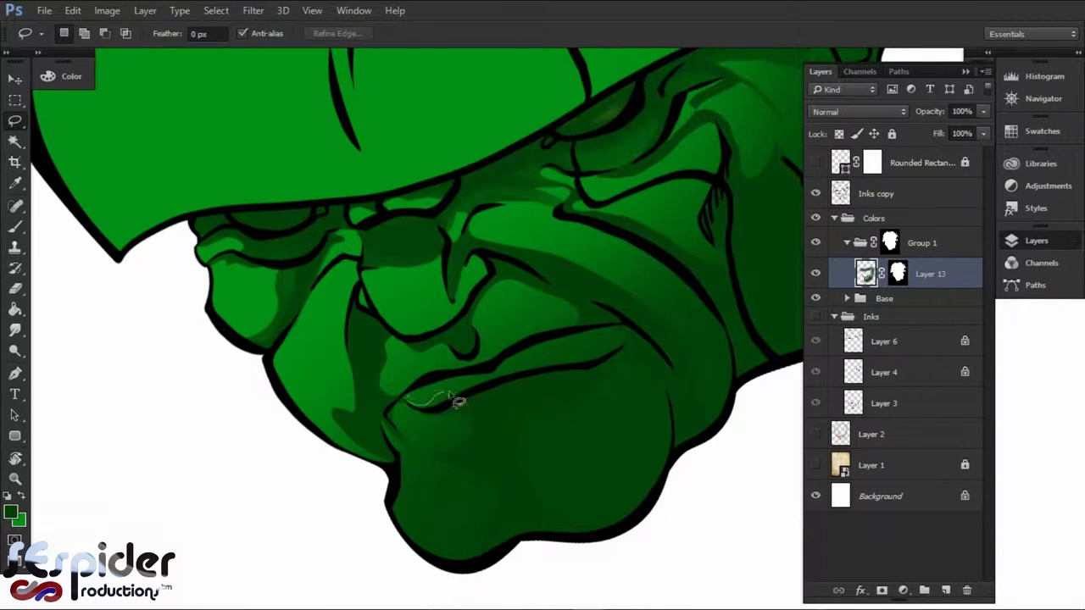
mouse_move(626, 341)
mouse_down()
mouse_move(507, 366)
mouse_move(435, 426)
mouse_up()
key(e)
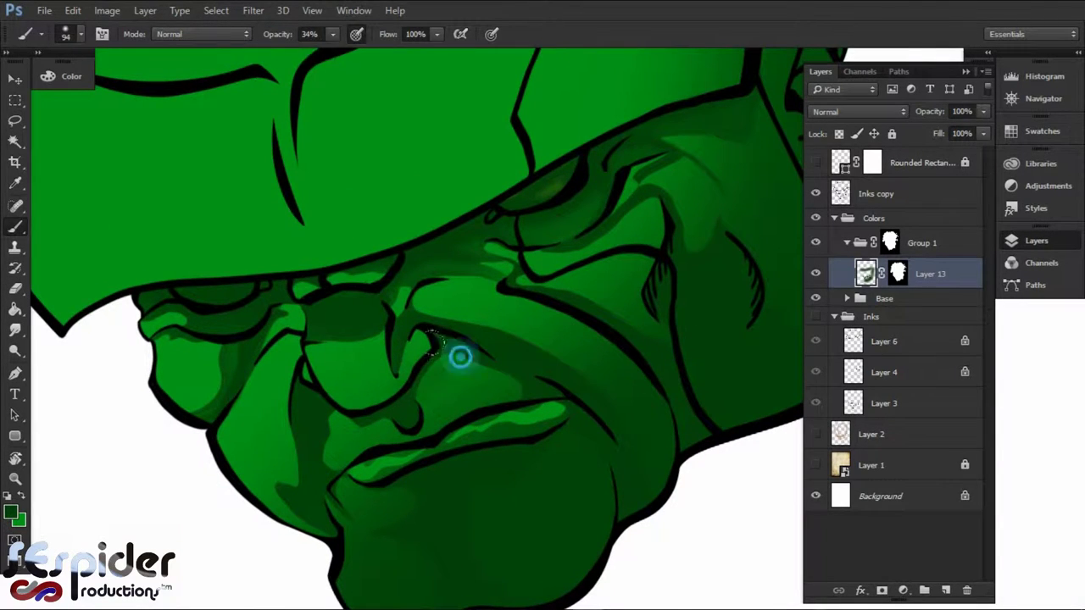
- Lasso the area between the nose and the upper lip and shade it dark green at 34% brush opacity
key(l)
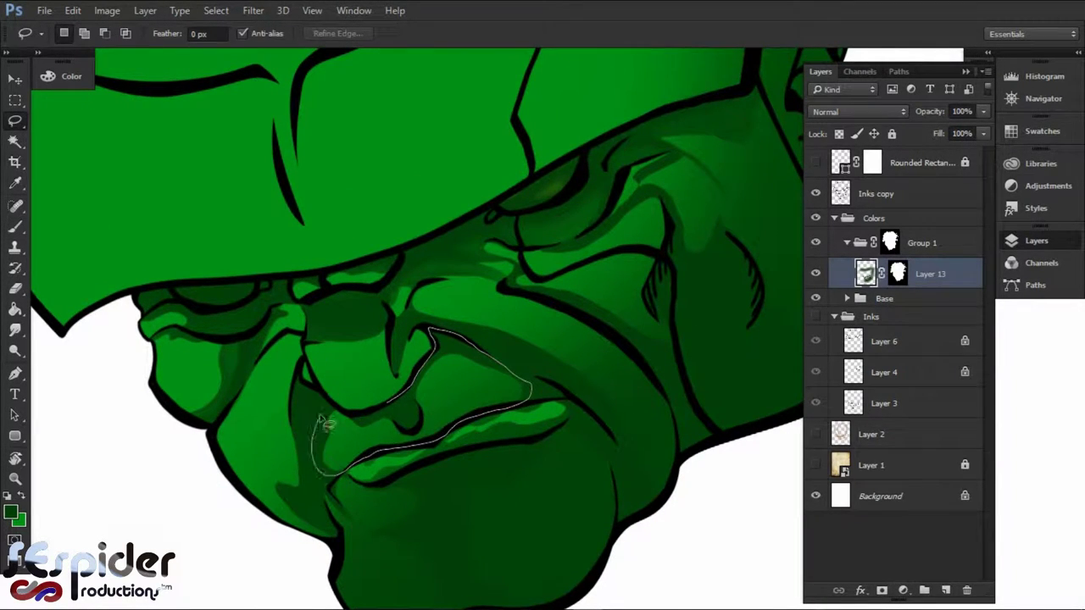
drag(324, 424, 329, 403)
key(b)
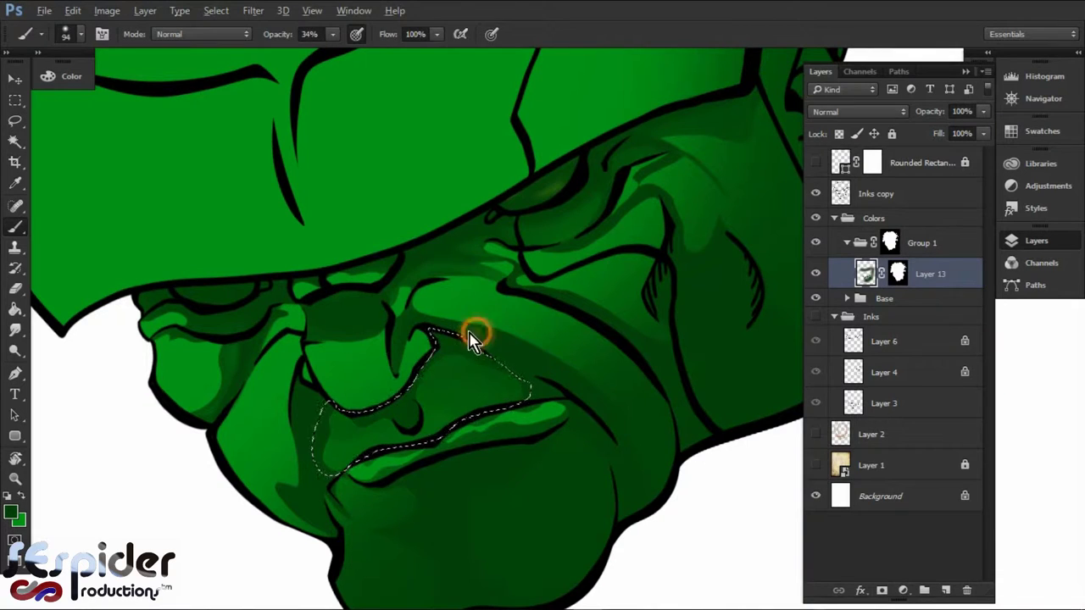
- Blend the shading under the nose with a soft 37 px brush and the Smudge tool at 50% strength
key(r)
key(b)
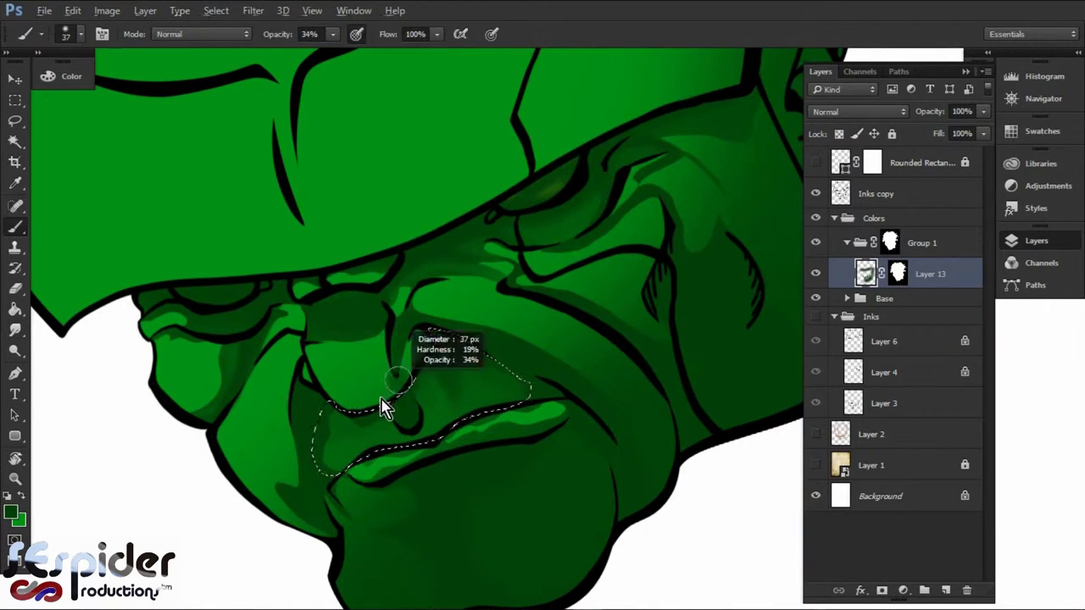
key(r)
key(b)
key(r)
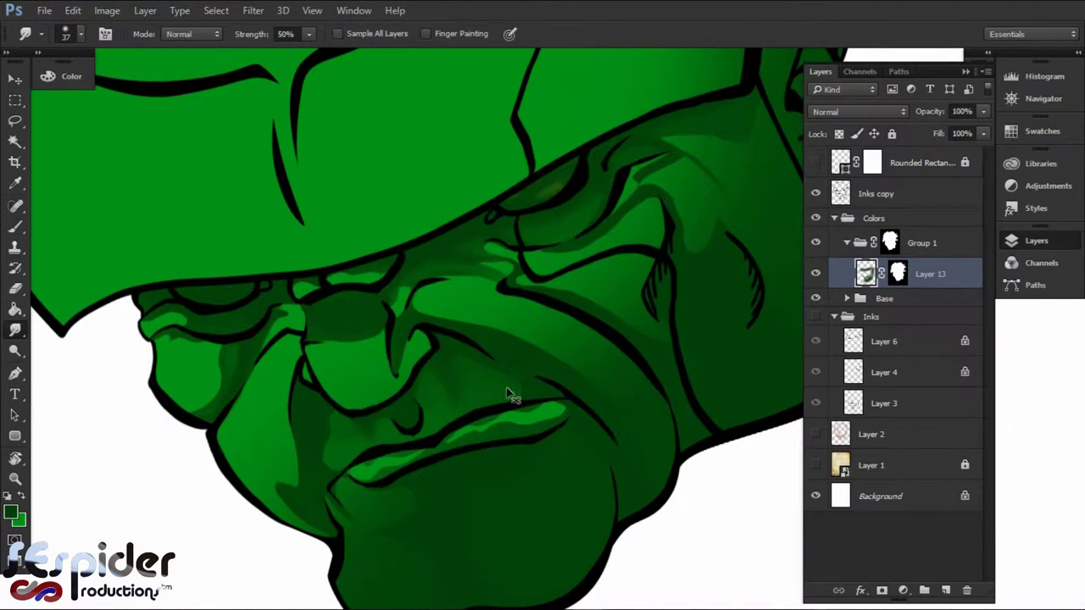
- Lasso the lower brow shadow from the center furrow to the temple and add the other half of the brow
scroll(593, 312, up, 3)
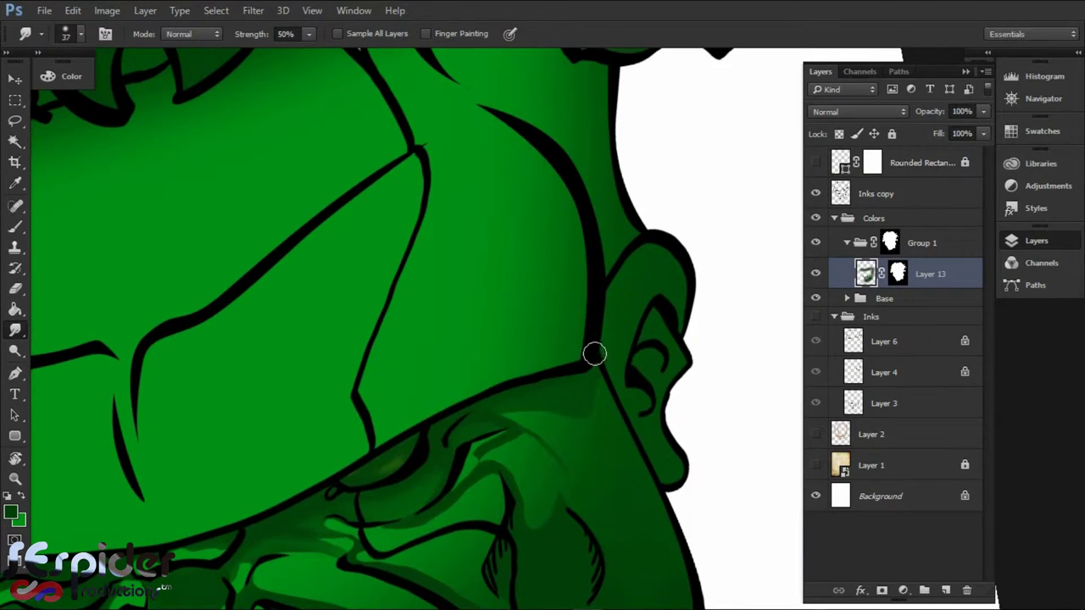
key(l)
alt+click(542, 283)
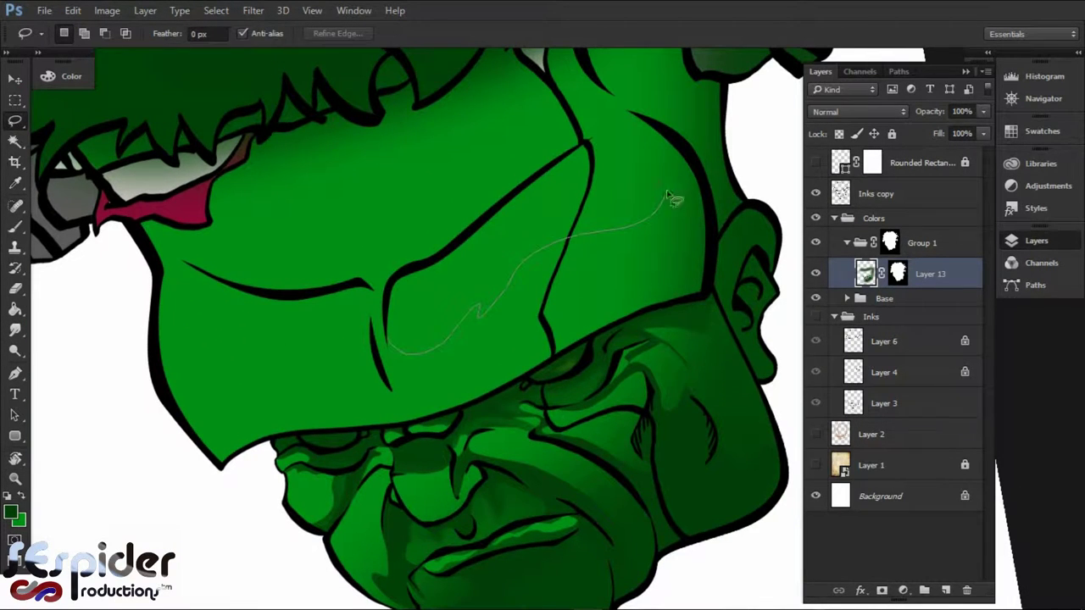
drag(386, 298, 388, 301)
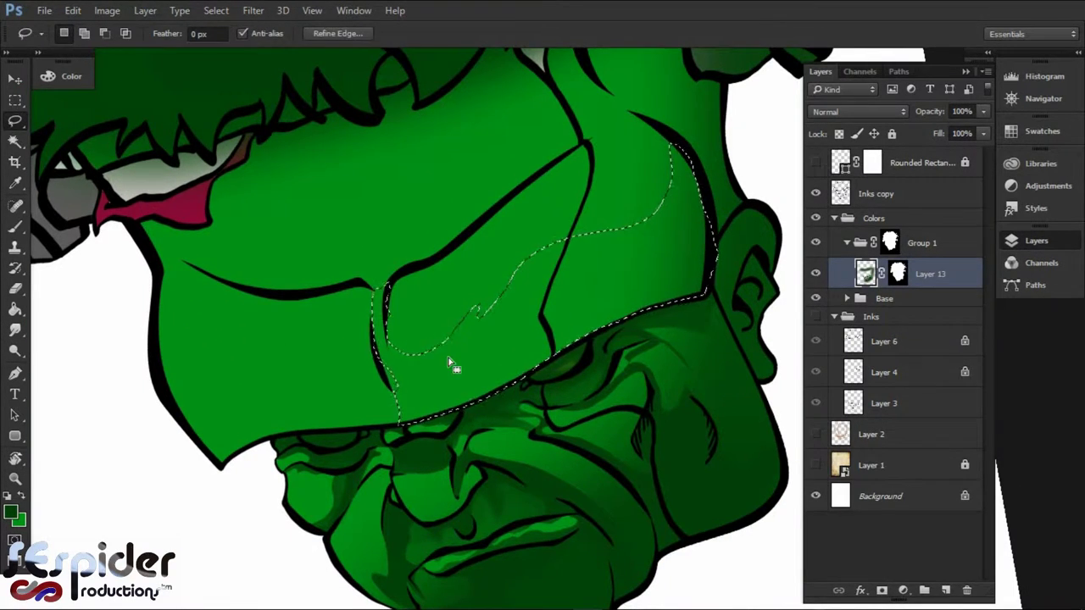
drag(427, 353, 589, 281)
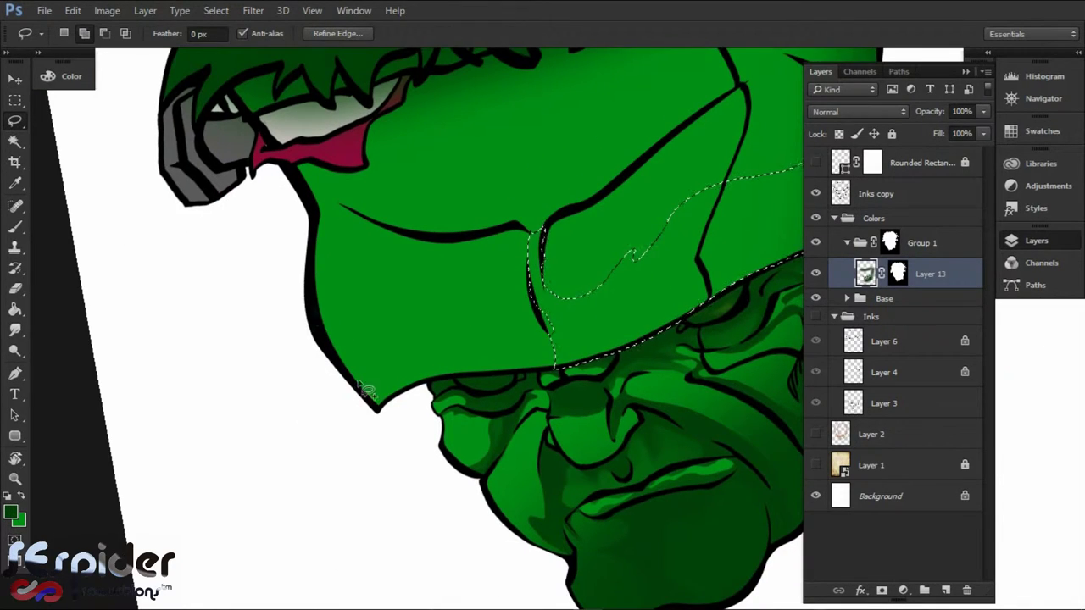
drag(313, 307, 519, 295)
drag(490, 383, 356, 441)
scroll(514, 395, up, 3)
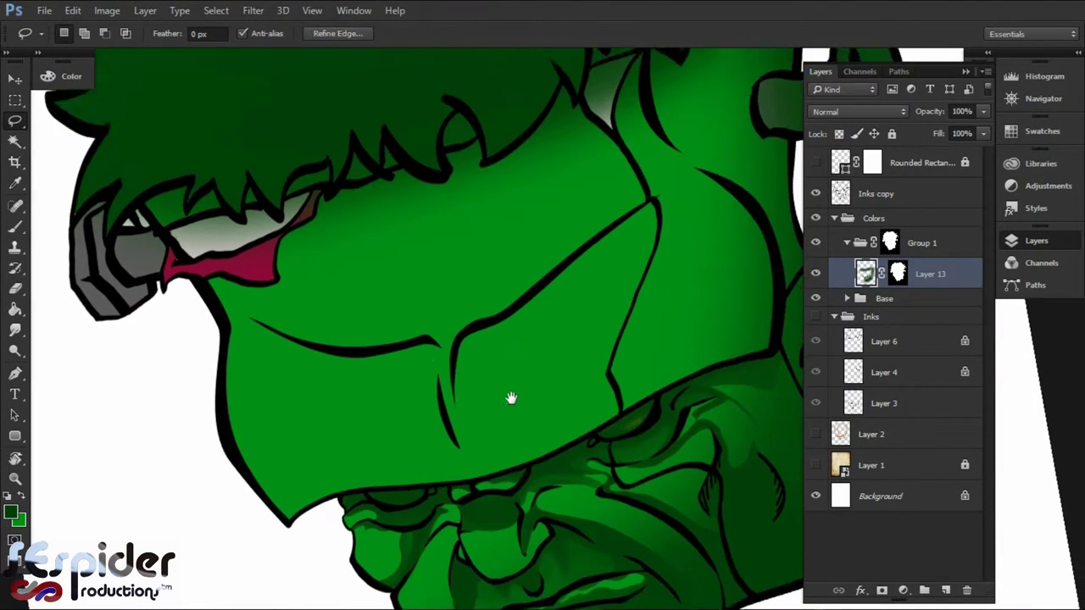
- Add the forehead hollow above the brow ridge and the thin sliver beside the center furrow to the selection
drag(358, 255, 250, 348)
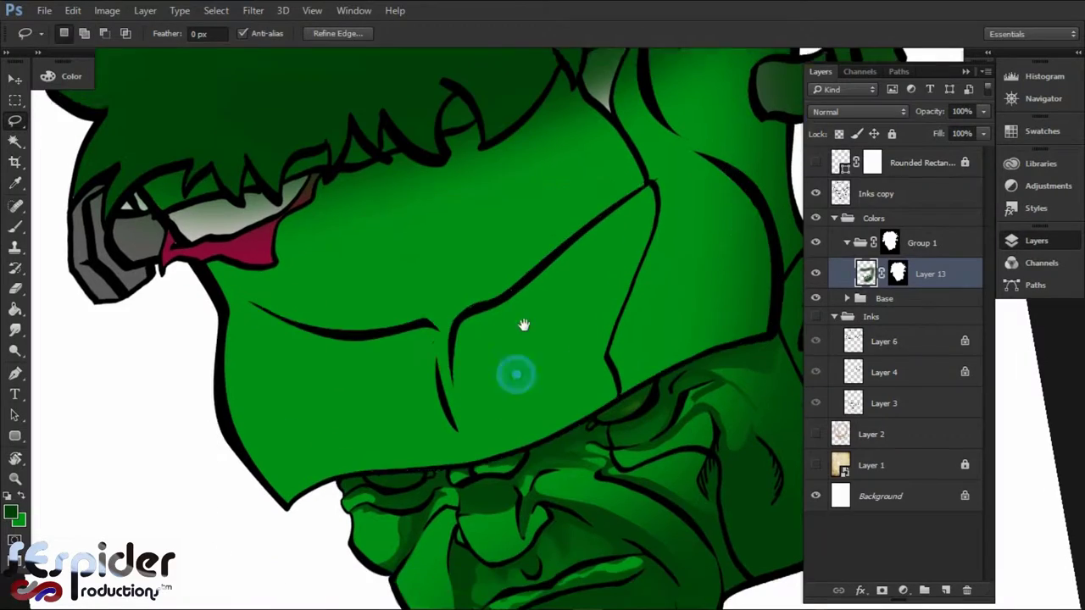
drag(526, 320, 509, 267)
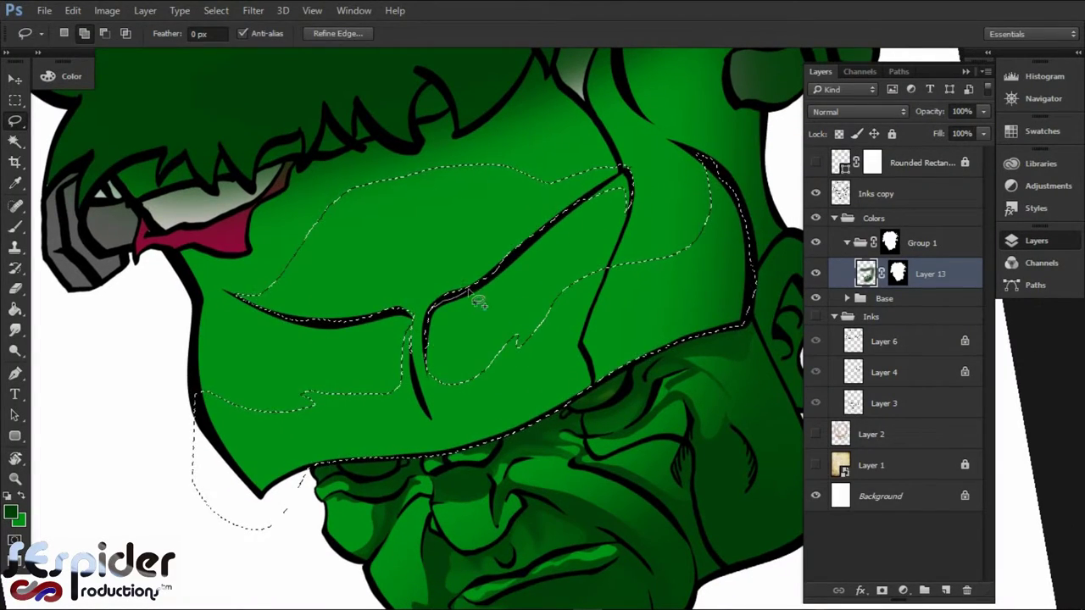
drag(531, 320, 505, 271)
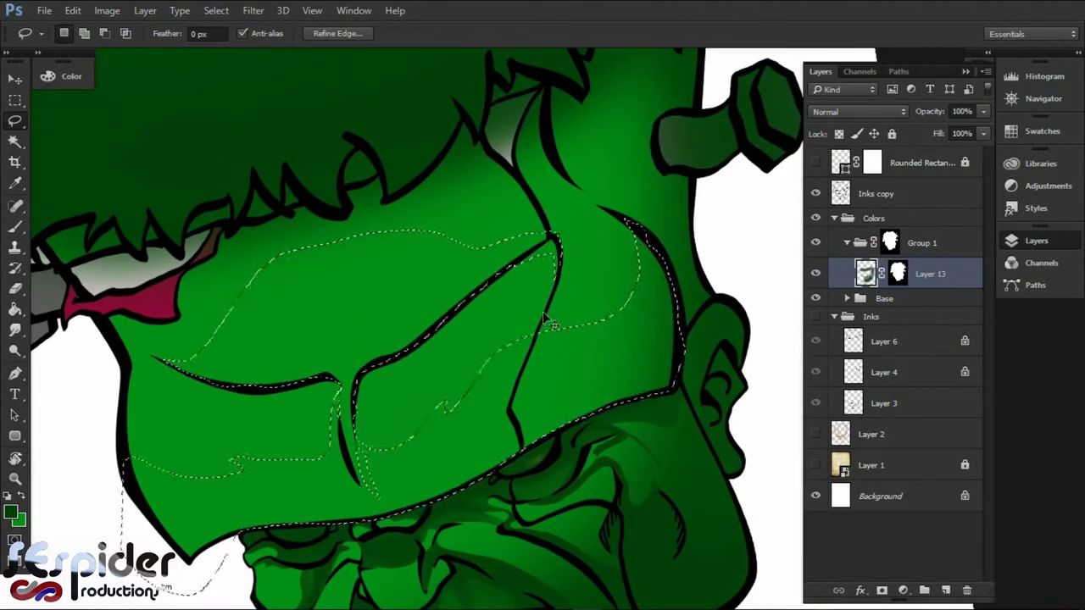
- Hide the selection edges and shade the lower brow dark green with a 219 px brush at 82% opacity
key(b)
key(ctrl+h)
drag(423, 384, 470, 308)
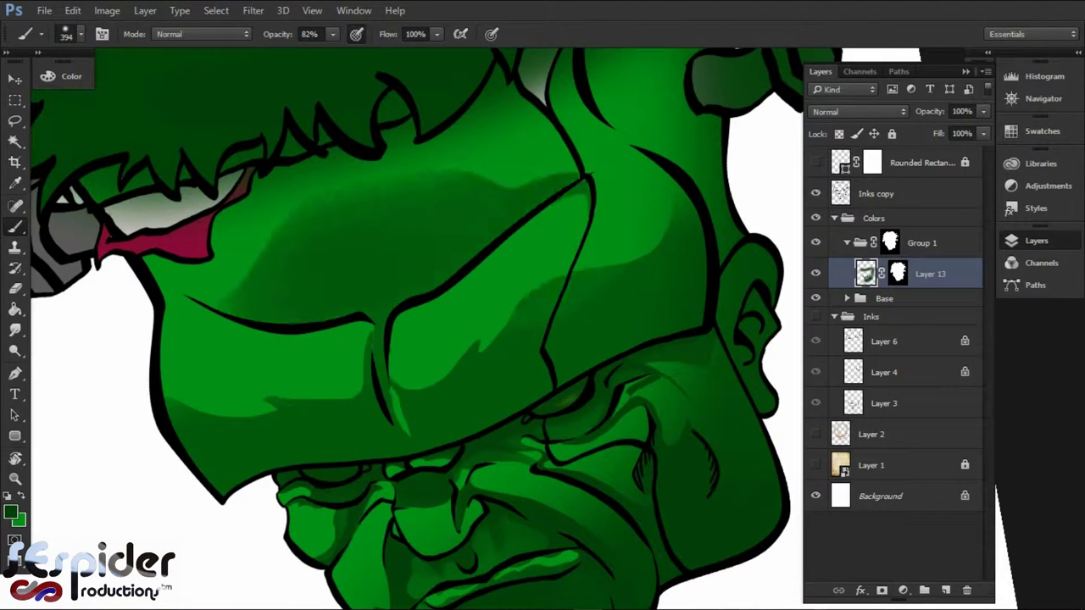
right_click(471, 308)
key(Return)
drag(204, 424, 526, 372)
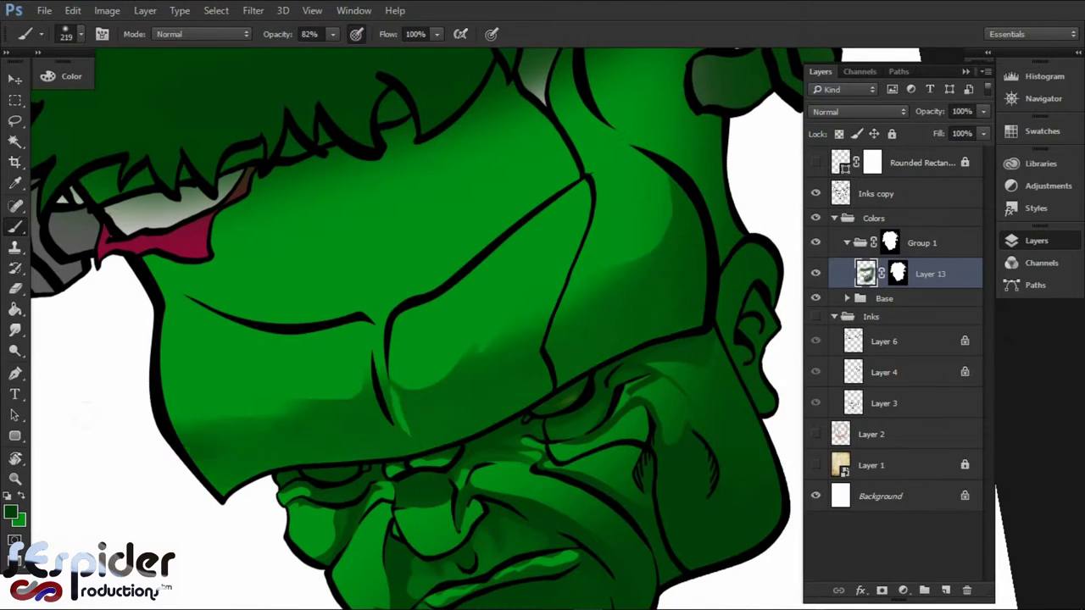
- Shade the selected forehead hollow above the brow ridge with broad dark green strokes
drag(237, 356, 525, 203)
drag(228, 271, 491, 178)
drag(237, 305, 543, 187)
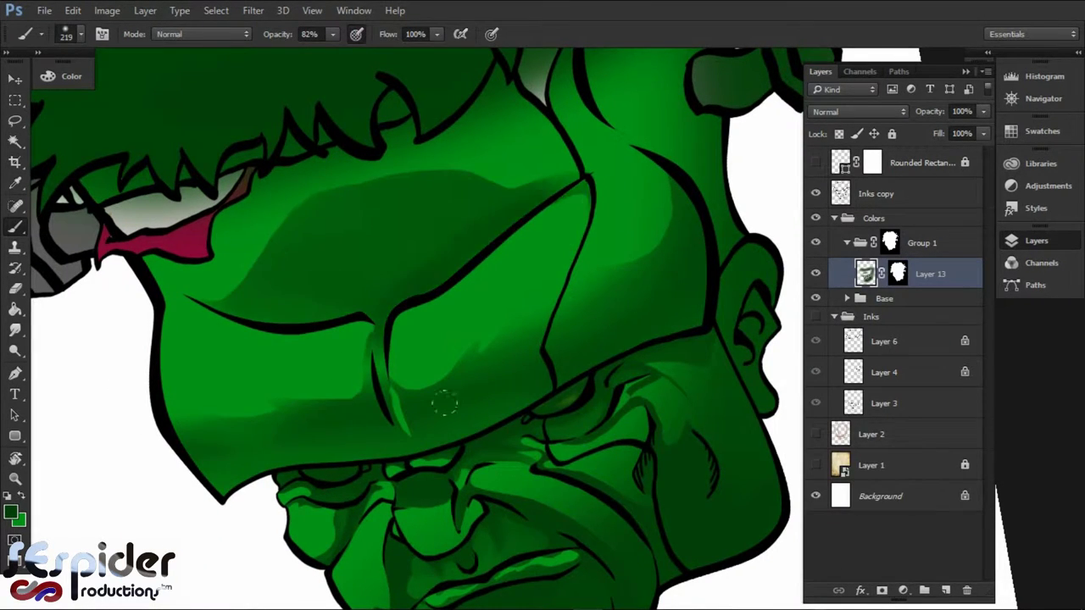
- Deepen the dark green shadow along the lower brow and reduce the brush to 139 px
key(bracketleft)
key(bracketleft)
key(bracketleft)
key(bracketleft)
drag(526, 348, 186, 415)
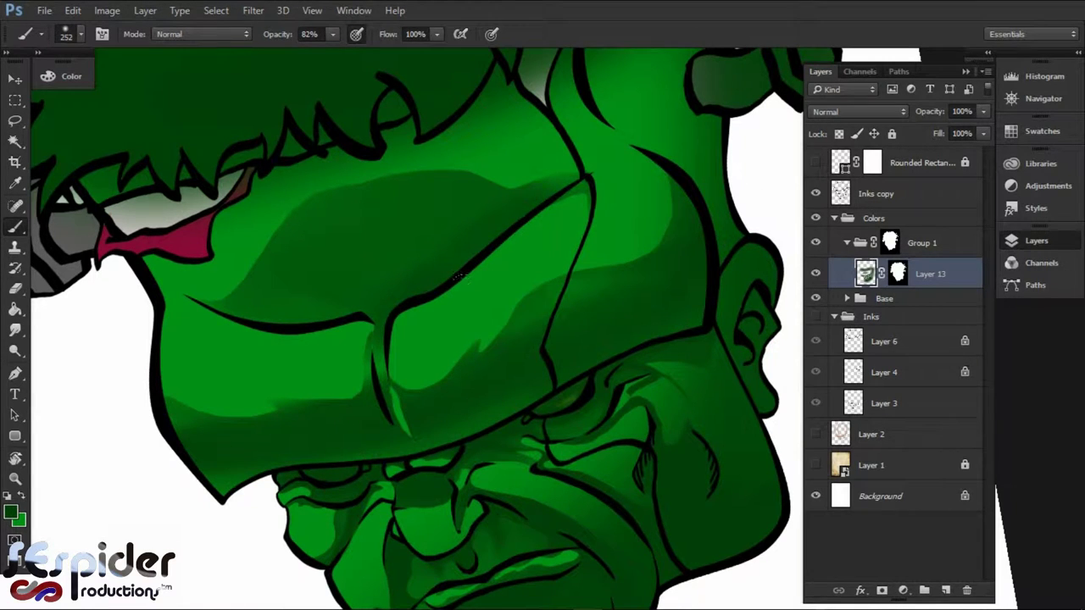
key(bracketleft)
key(bracketleft)
key(bracketleft)
key(bracketleft)
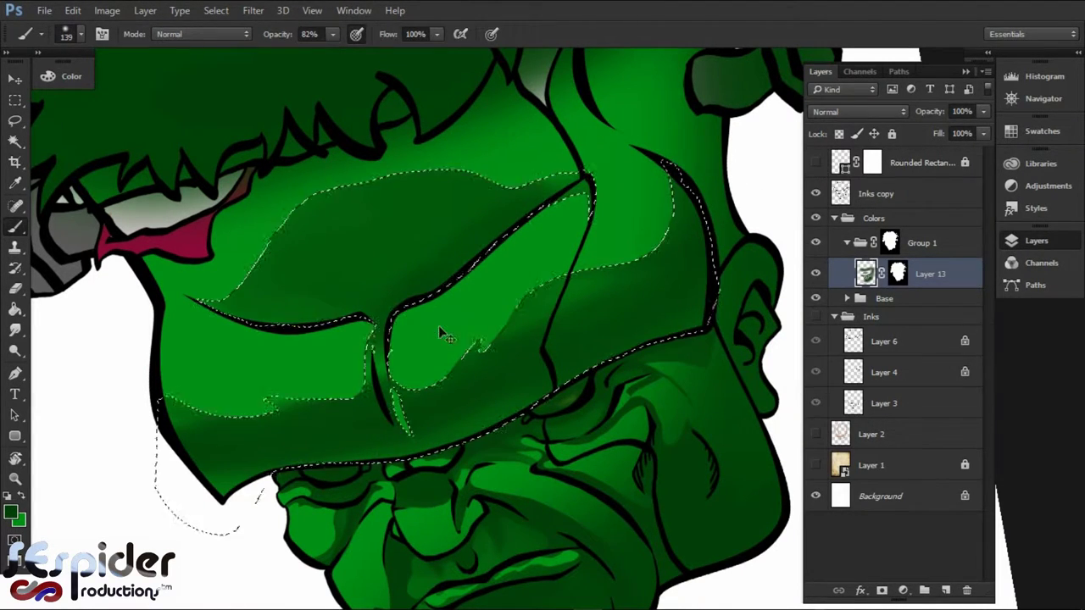
- Fade the upper part of the forehead shadow with a 452 px eraser at 100% opacity
key(e)
scroll(441, 322, up, 2)
right_click(481, 247)
drag(594, 286, 644, 286)
key(Return)
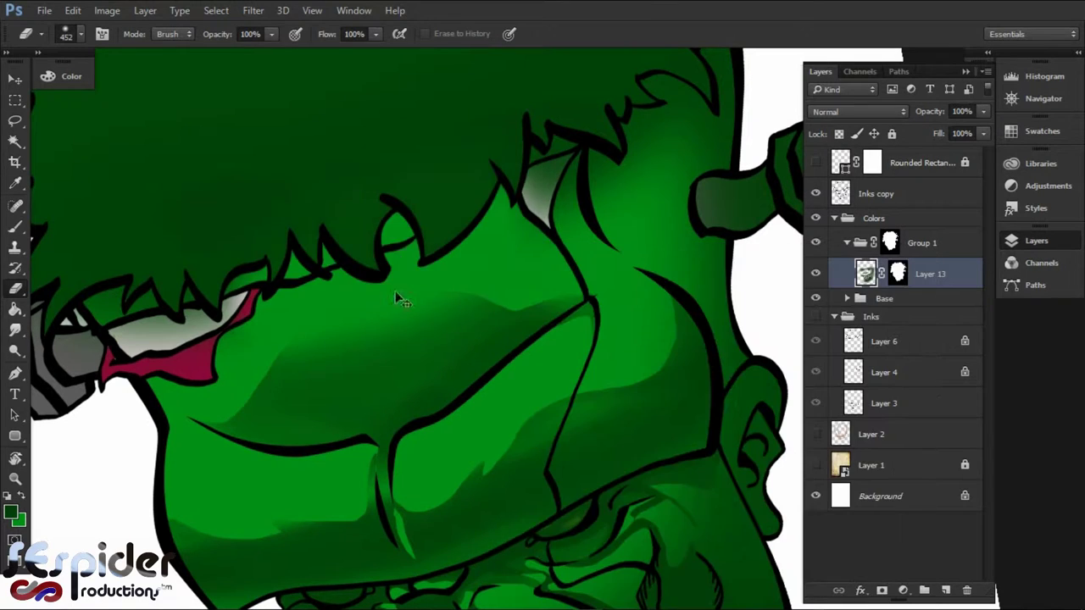
- Erase the dark green shadow spilling over the upper forehead and temples with a soft 754 px eraser
scroll(332, 315, up, 2)
right_click(394, 244)
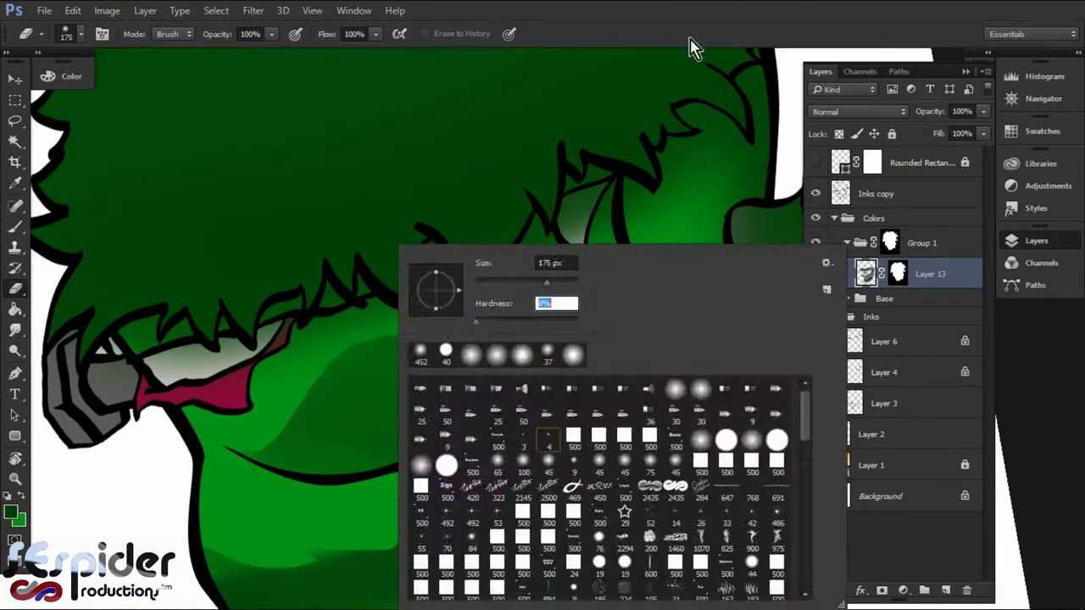
key(Escape)
scroll(472, 203, down, 3)
drag(531, 277, 600, 266)
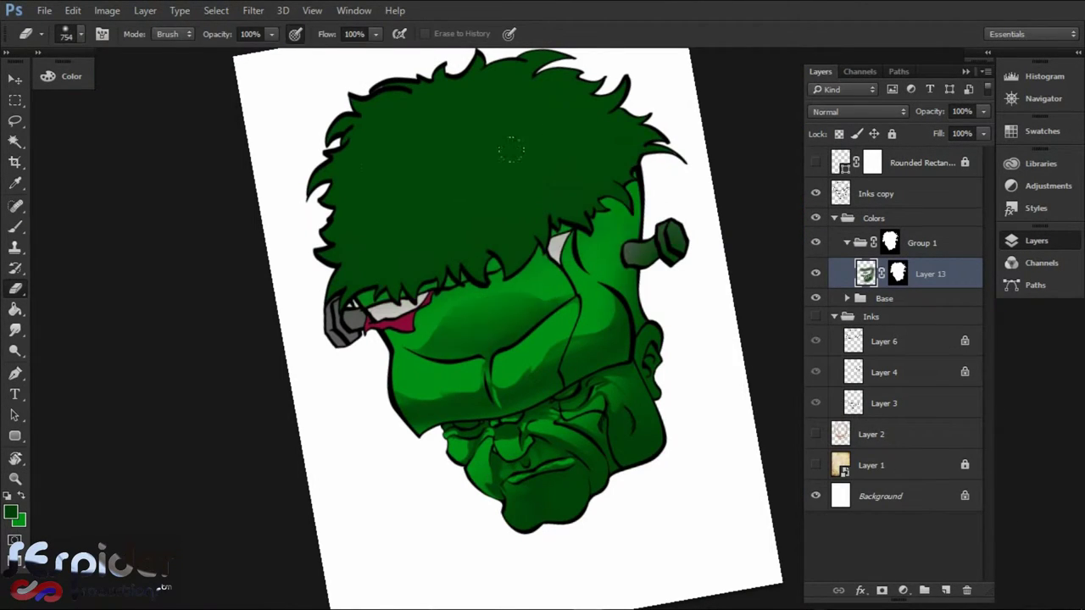
ctrl+click(551, 268)
drag(492, 240, 427, 265)
- Shade the forehead and temples beneath the hairline dark green with a 568 px brush at 82% opacity
key(b)
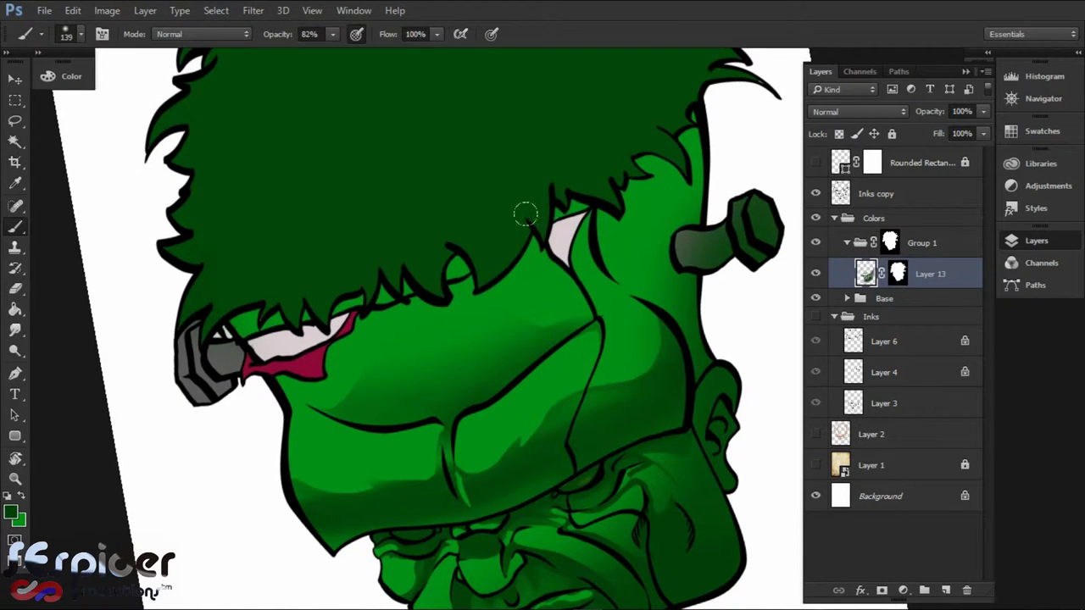
scroll(401, 244, down, 3)
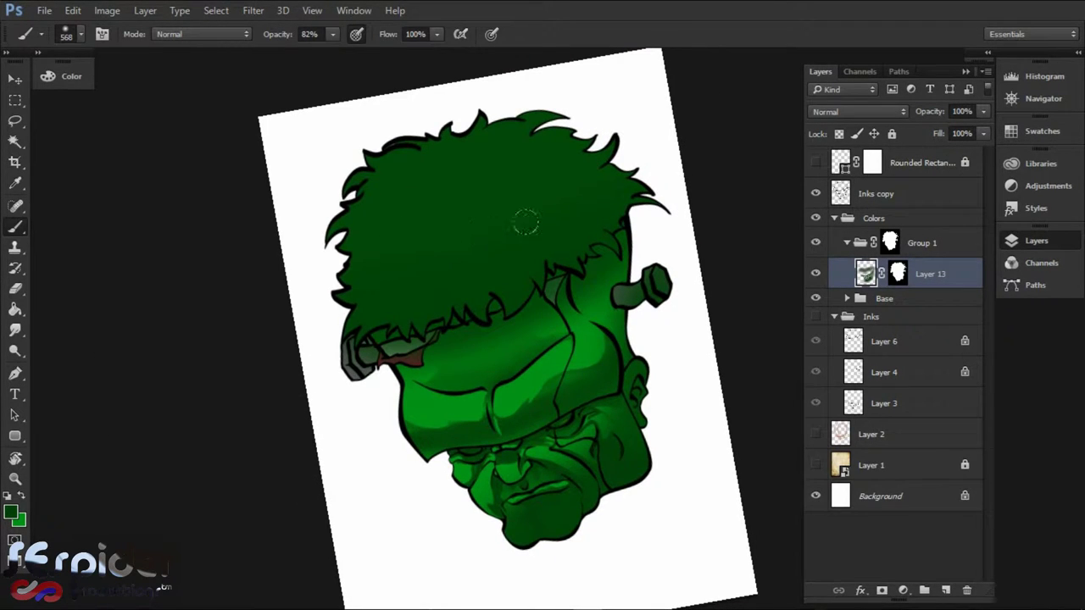
right_click(544, 199)
key(Escape)
- Lasso the temple area between the brow, bolt and ear, deepen its dark green shadow, and deselect it
ctrl+click(568, 237)
key(l)
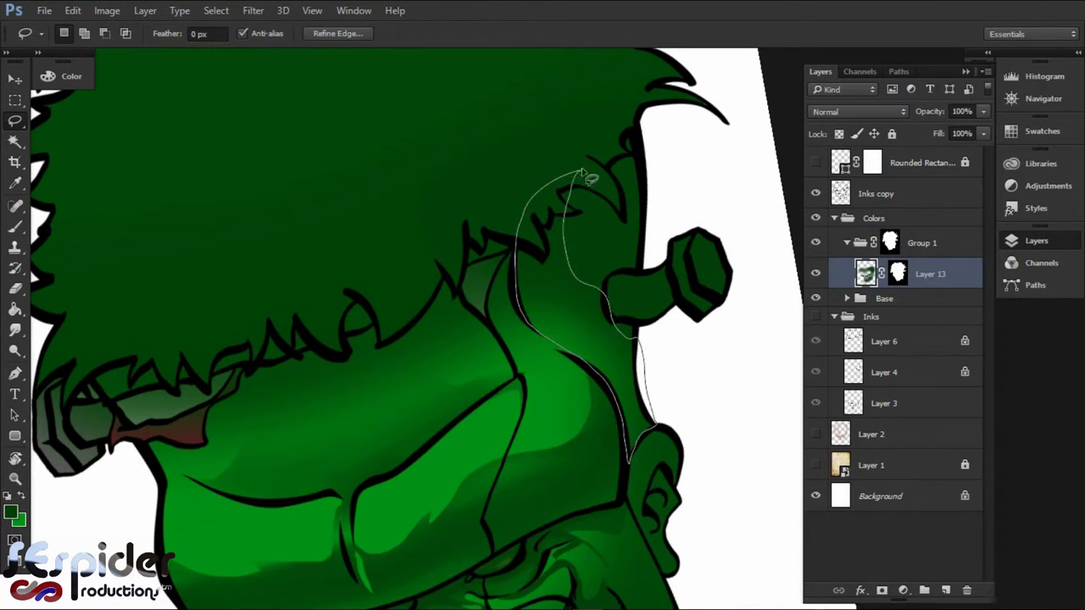
drag(589, 178, 585, 174)
key(e)
mouse_move(526, 289)
mouse_down()
mouse_move(572, 399)
mouse_move(576, 381)
mouse_up()
key(ctrl+d)
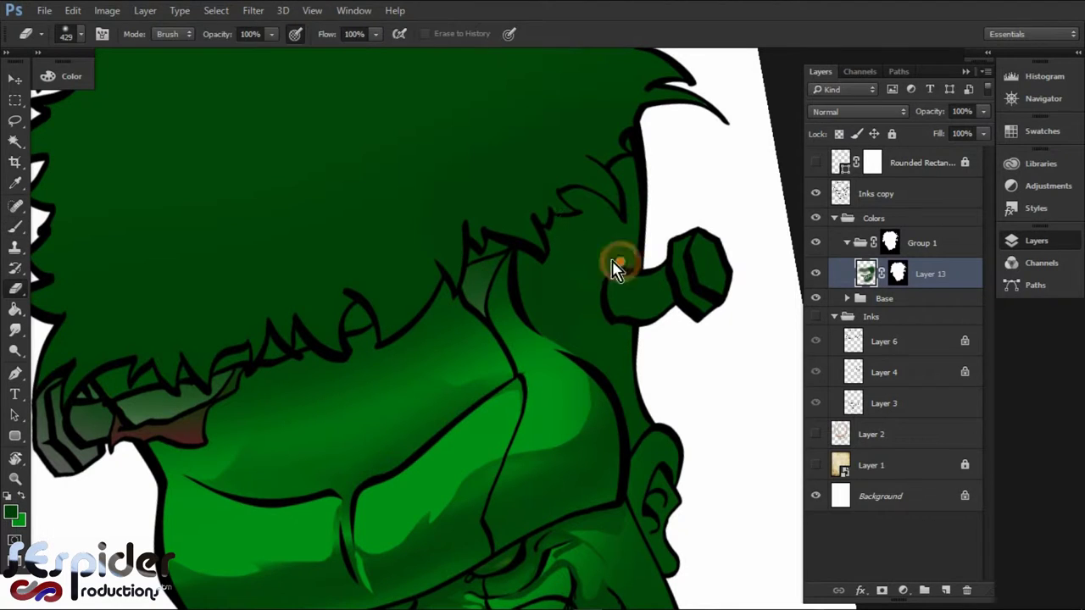
- Erase a light green rim along the back edge of the head above the ear with the eraser at 100% opacity
click(271, 34)
mouse_move(262, 44)
mouse_down()
mouse_move(227, 44)
mouse_move(347, 48)
mouse_up()
click(271, 34)
right_click(549, 214)
drag(593, 246, 570, 246)
mouse_move(629, 373)
mouse_down()
mouse_move(632, 161)
mouse_move(632, 390)
mouse_up()
- Trace a closed Pen path along the outer jaw and across the cheek, and convert it to a selection
key(z)
click(654, 230)
key(p)
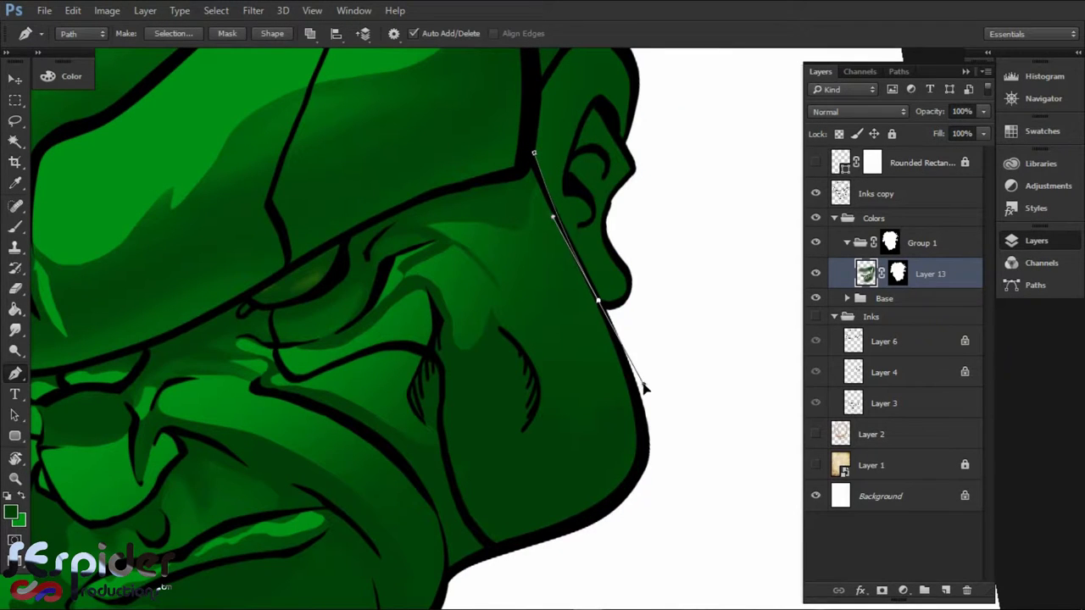
drag(641, 470, 632, 484)
drag(534, 154, 801, 103)
key(b)
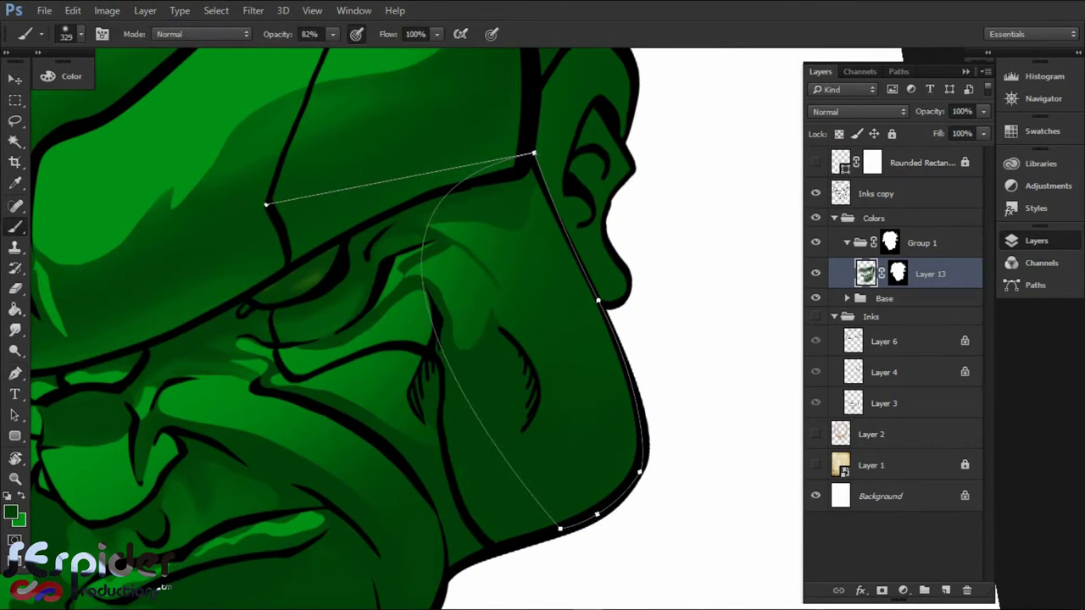
key(p)
right_click(551, 207)
click(610, 276)
key(e)
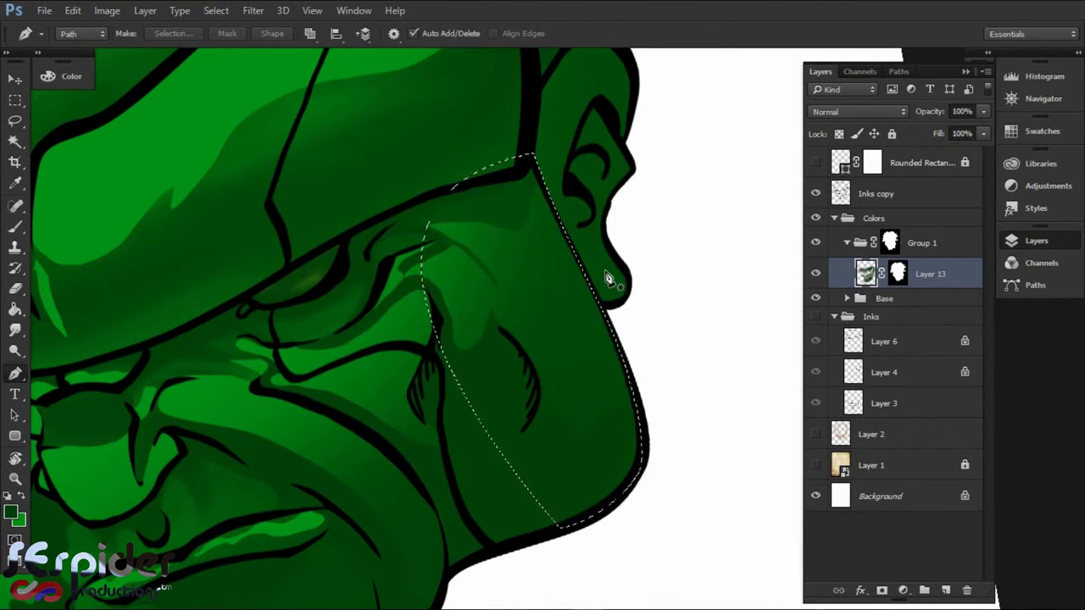
- Extend the jaw selection with freehand lasso areas covering the outer edges of the cheek fold and chin
right_click(608, 219)
click(697, 295)
key(Return)
key(l)
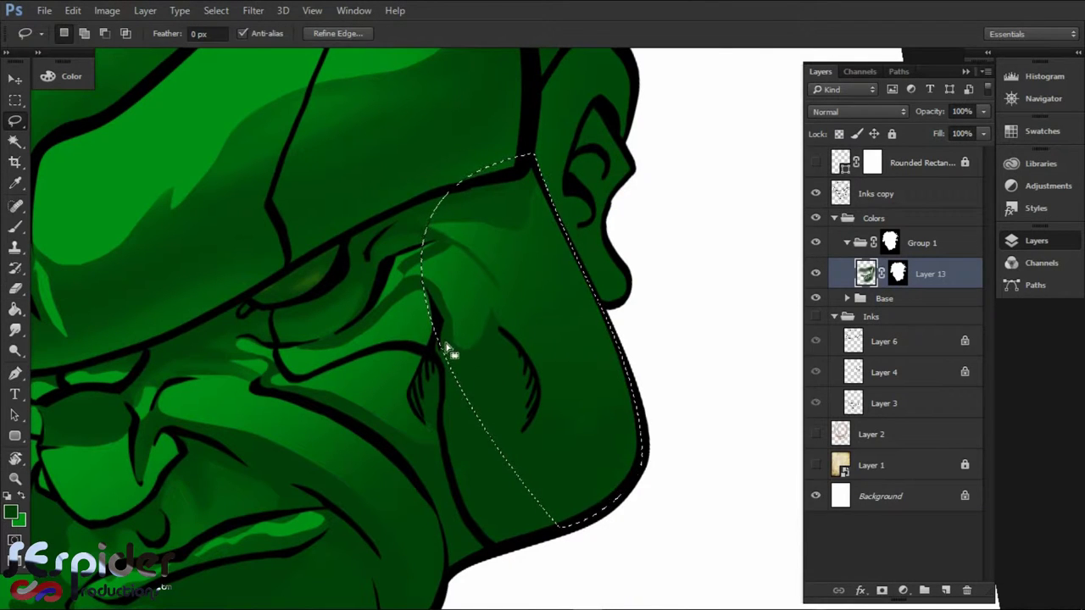
drag(449, 351, 664, 408)
mouse_move(434, 503)
mouse_down()
mouse_move(458, 370)
mouse_move(415, 502)
mouse_move(420, 373)
mouse_move(457, 370)
mouse_up()
- Erase a light green rim along the selected jaw, cheek fold and chin edges with a 188 px eraser, hiding the selection outline
key(e)
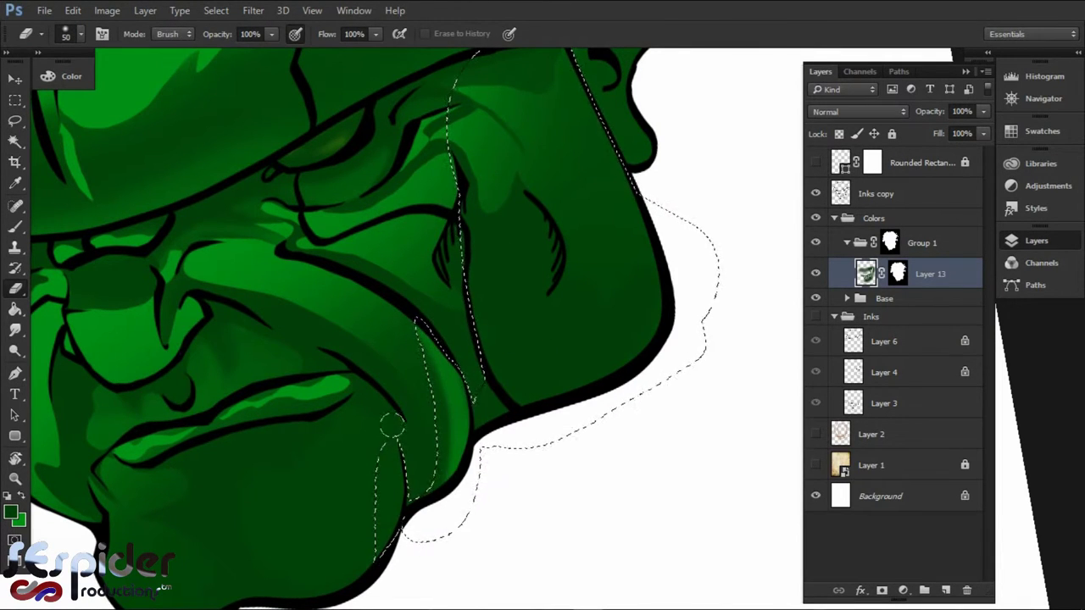
key(ctrl+d)
drag(562, 315, 496, 391)
key(ctrl+shift+d)
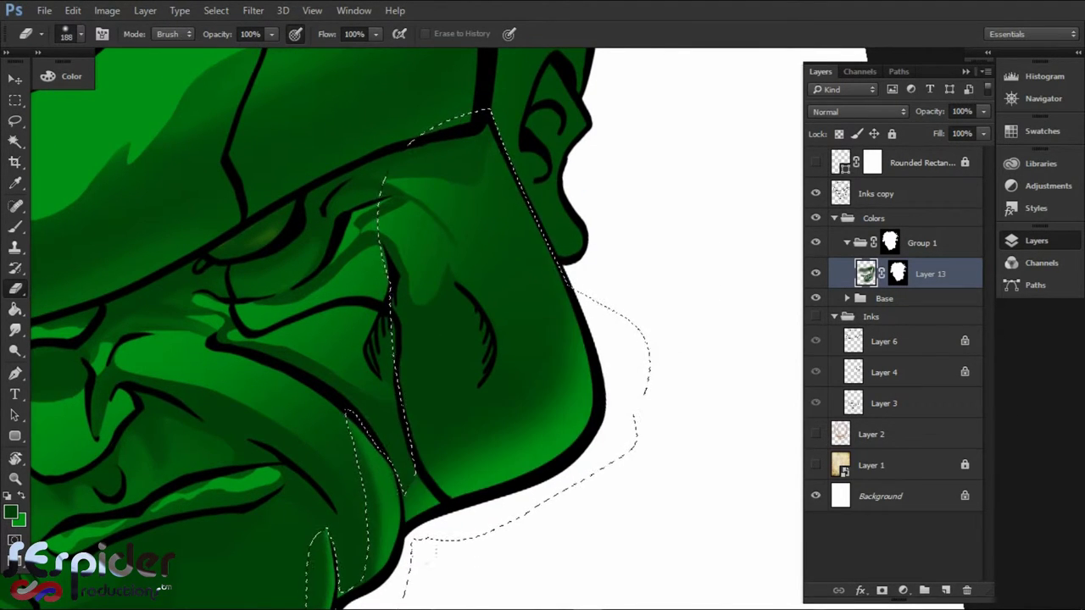
key(ctrl+h)
mouse_move(543, 205)
mouse_down()
mouse_move(560, 357)
mouse_move(536, 254)
mouse_move(582, 243)
mouse_move(563, 241)
mouse_up()
key(ctrl+minus)
key(ctrl+minus)
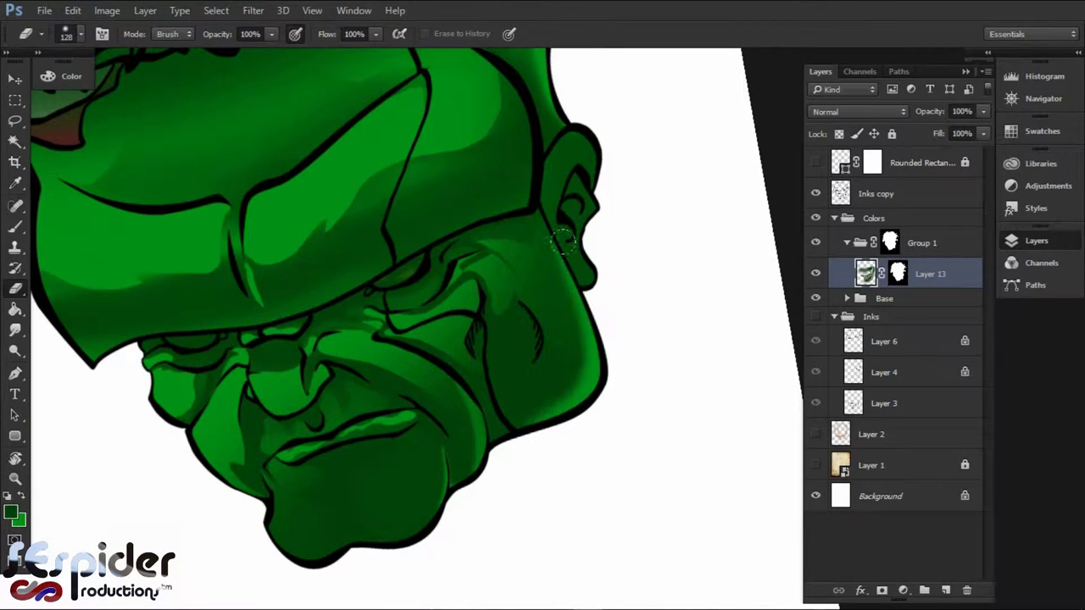
- Reduce the eraser to 47 px for the creases beside the mouth and chin
ctrl+click(479, 395)
key(bracketleft)
key(bracketleft)
key(bracketleft)
scroll(441, 358, down, 3)
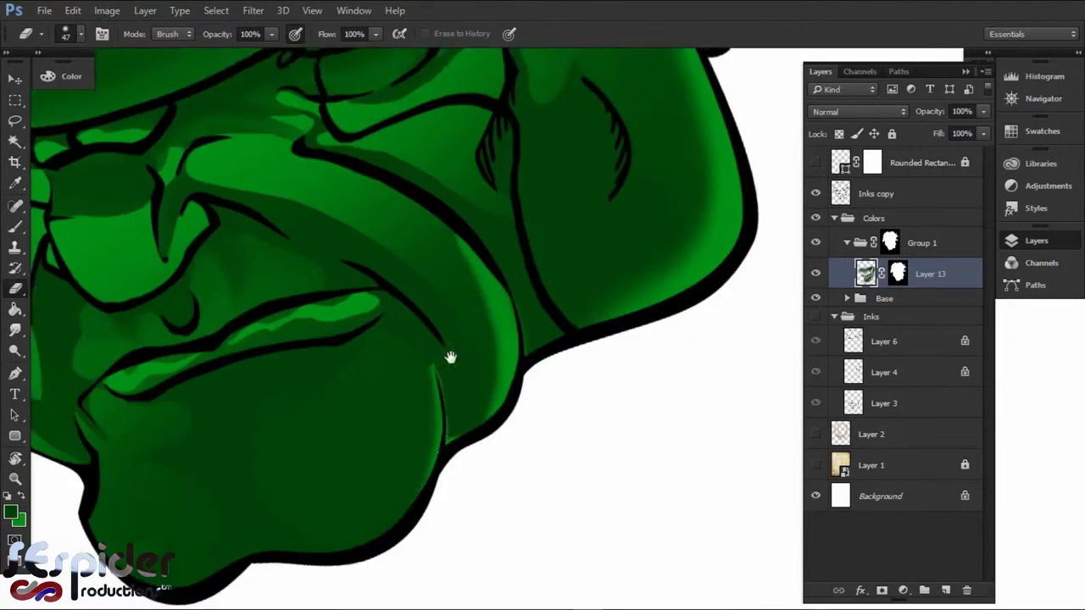
- Smudge the tip of the light rim beside the chin crease with an 18 px Smudge tool at 50% strength
key(r)
key(ctrl+plus)
right_click(471, 280)
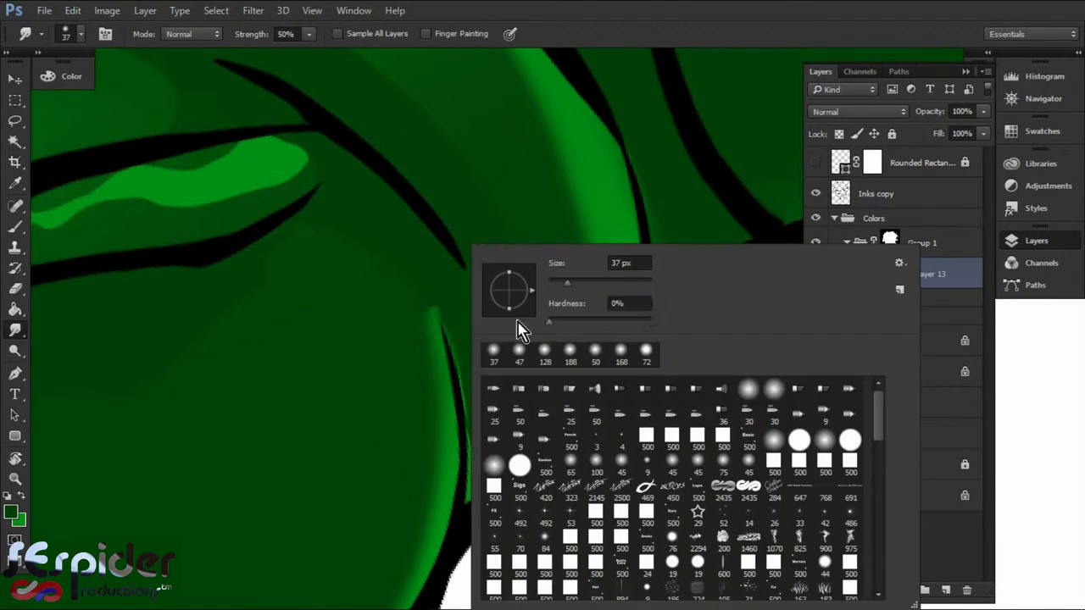
click(459, 333)
drag(456, 327, 404, 279)
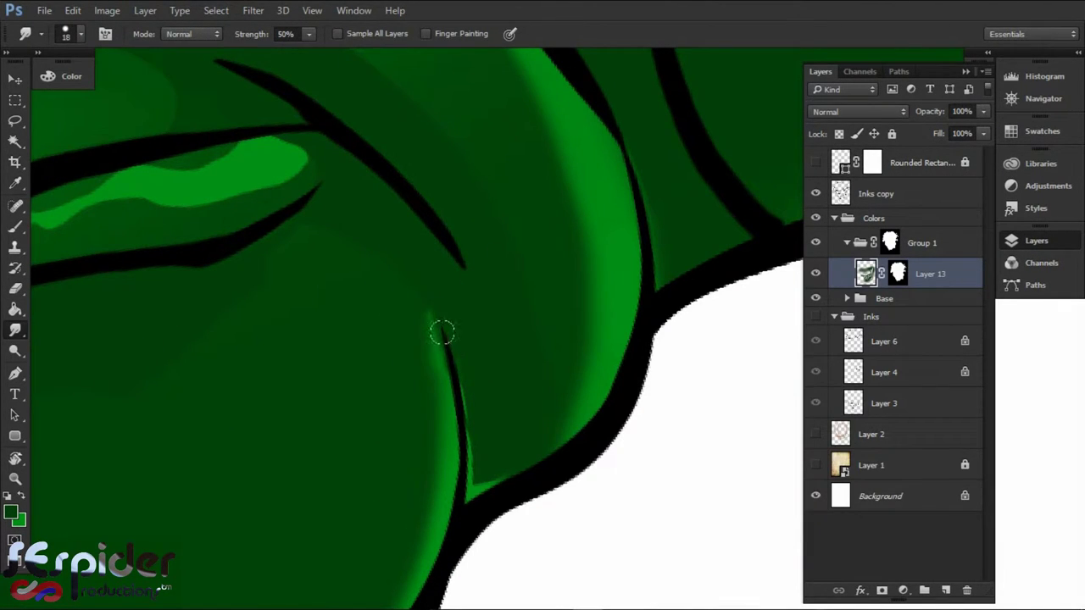
key(ctrl+z)
mouse_move(508, 336)
mouse_down()
mouse_move(440, 358)
mouse_move(478, 370)
mouse_up()
mouse_move(641, 190)
mouse_down()
mouse_move(446, 305)
mouse_move(537, 286)
mouse_move(509, 234)
mouse_move(538, 219)
mouse_move(532, 298)
mouse_up()
- Lasso the ear's outer edge and lighten it with a 52 px eraser, lowering the eraser opacity to 33%
key(l)
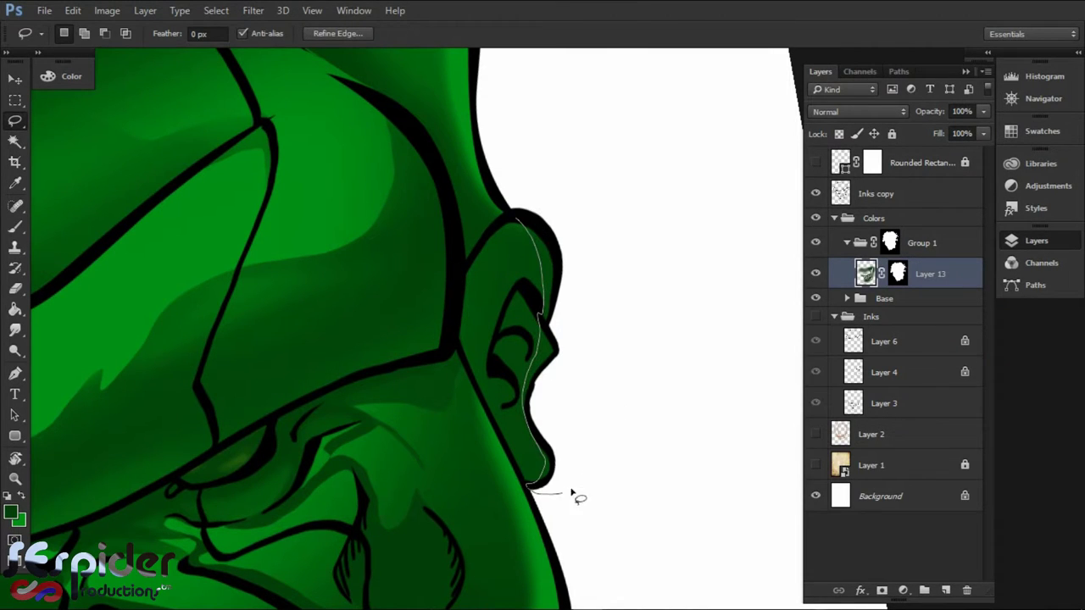
drag(572, 493, 540, 184)
key(e)
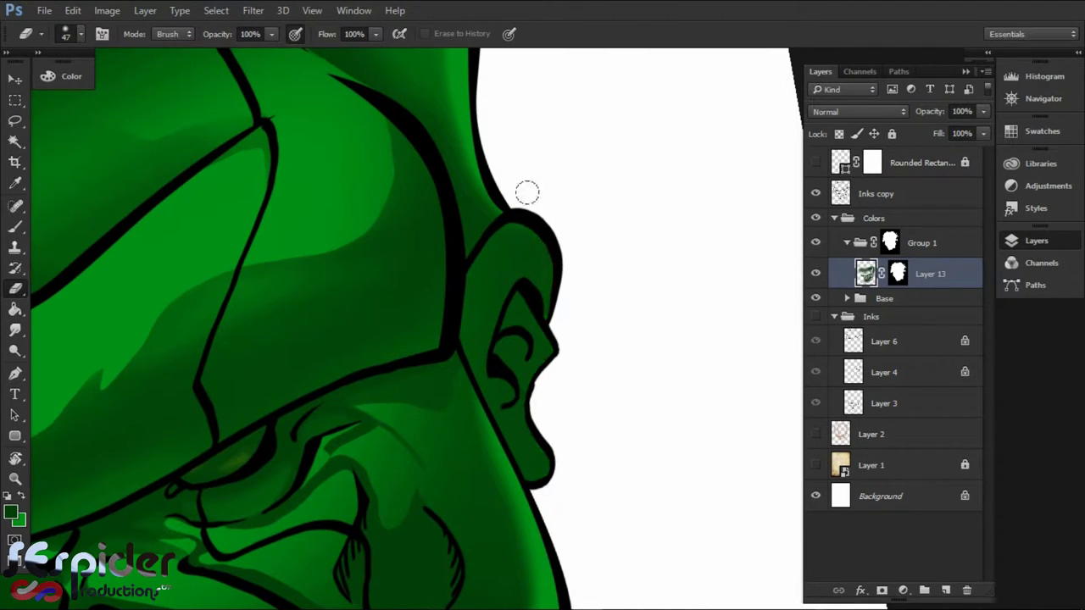
right_click(528, 189)
drag(644, 222, 657, 222)
drag(271, 34, 225, 65)
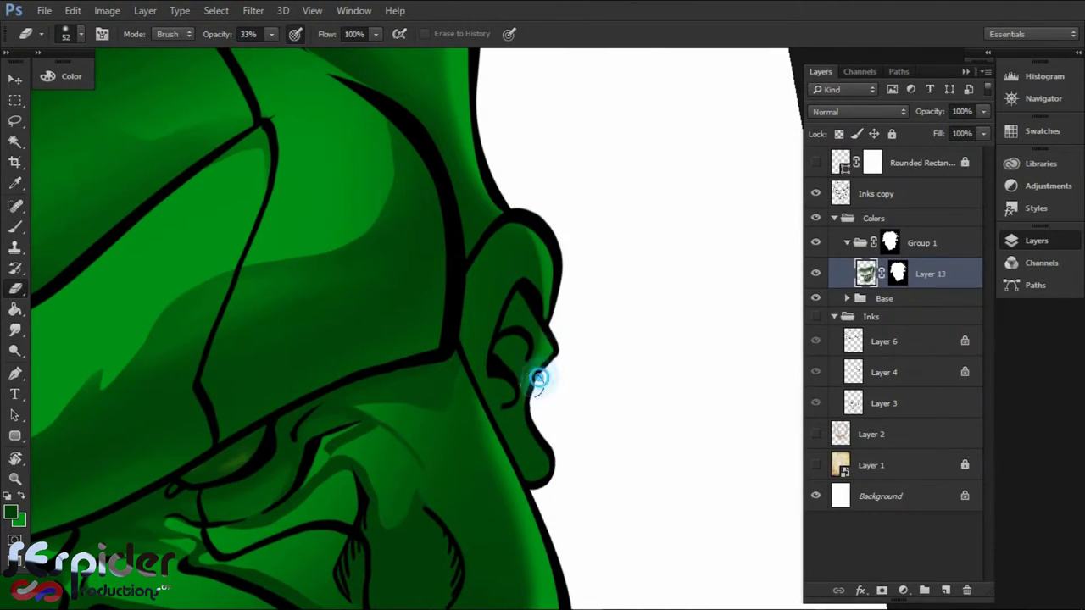
- Select small areas of the inner ear and earlobe and lighten them with the 52 px eraser at 33% opacity
key(l)
key(e)
drag(534, 416, 526, 284)
key(ctrl+d)
key(l)
key(e)
drag(508, 388, 508, 390)
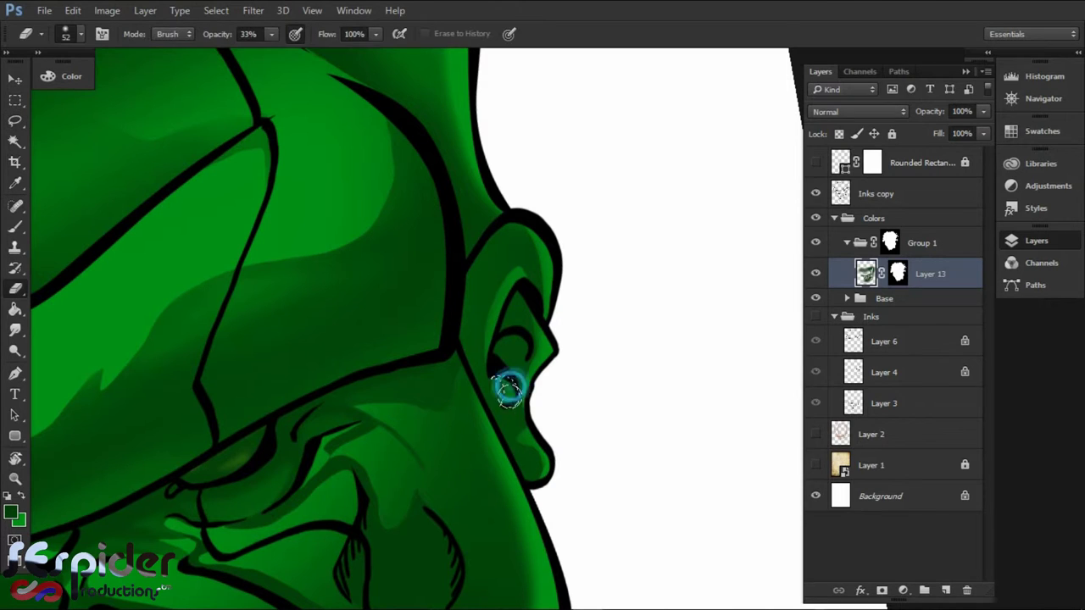
- Expand the Base group and load the outline of the green skin on Layer 8 as a selection for Layer 13
scroll(531, 347, down, 2)
key(r)
scroll(554, 192, up, 2)
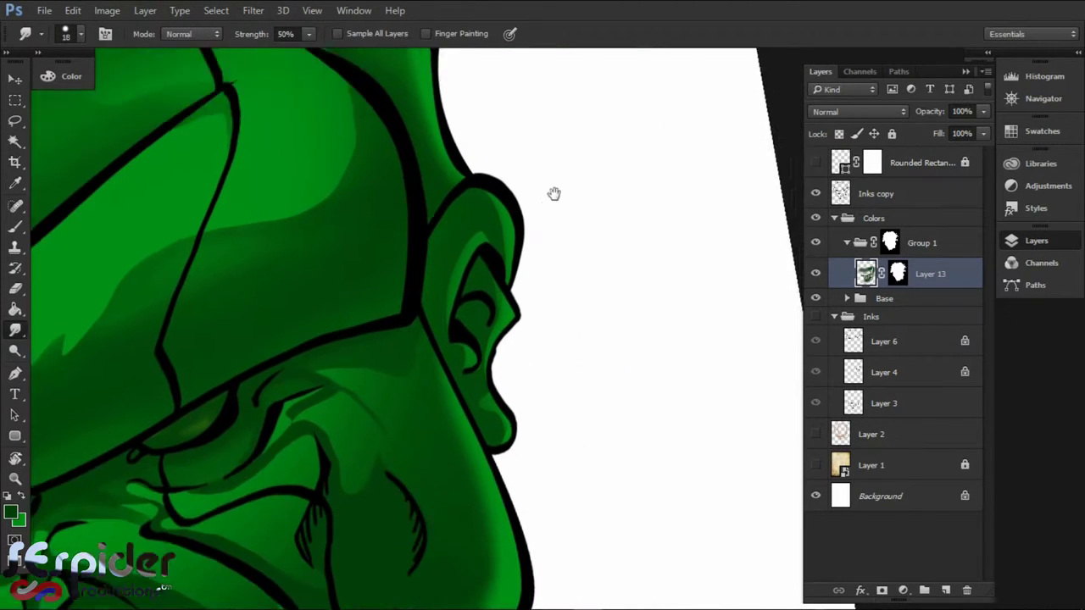
scroll(539, 265, up, 2)
scroll(529, 261, up, 3)
click(847, 298)
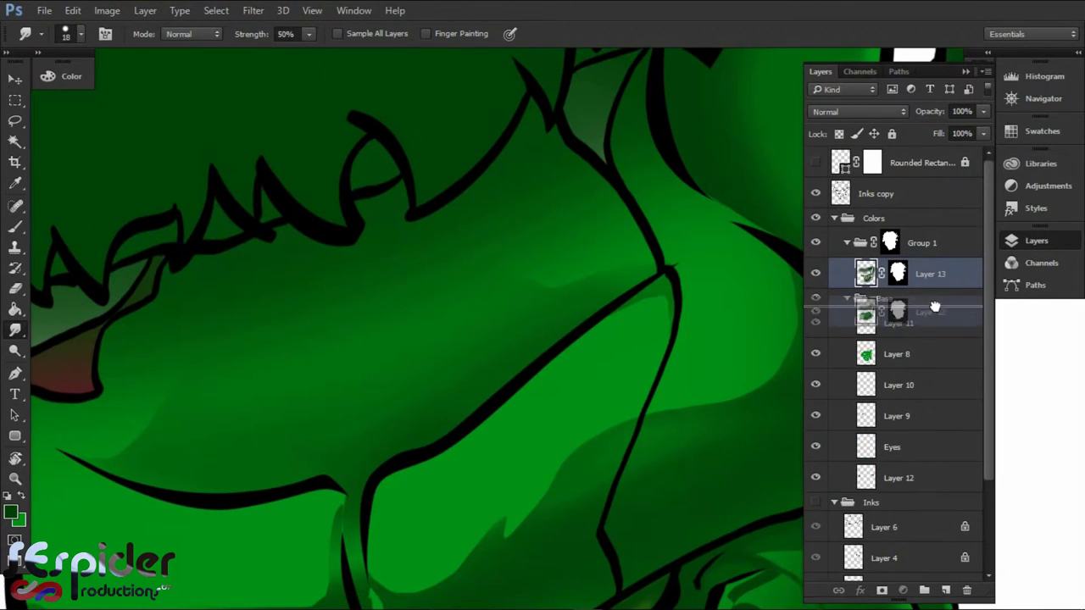
click(865, 356)
ctrl+click(867, 357)
click(863, 275)
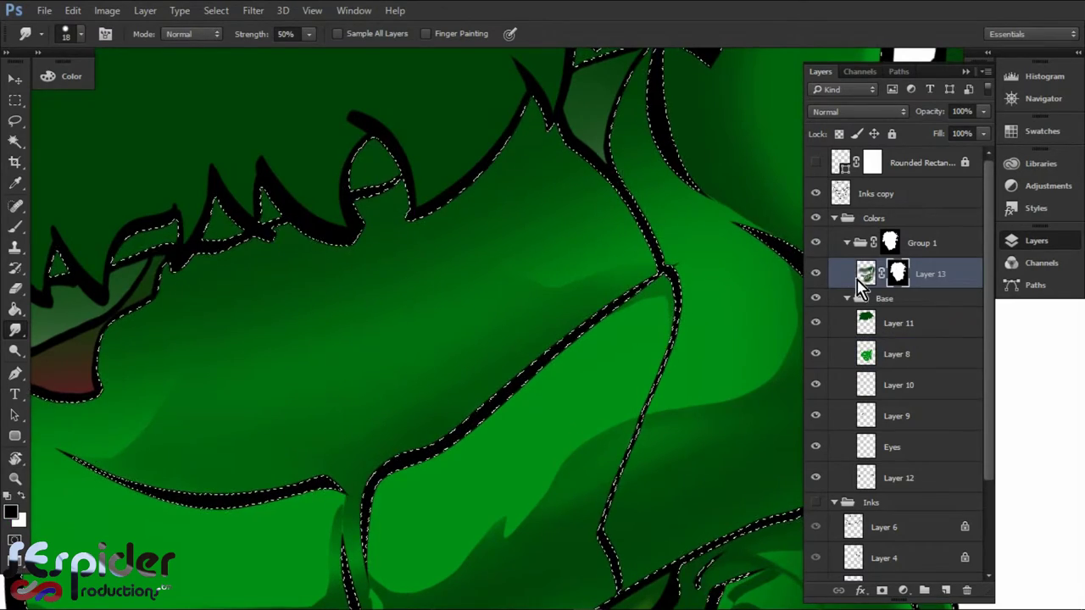
- Restrict Layer 13's mask to the selected skin so the shadows stay off the hair, eyes and bolts, and deselect
key(ctrl+o)
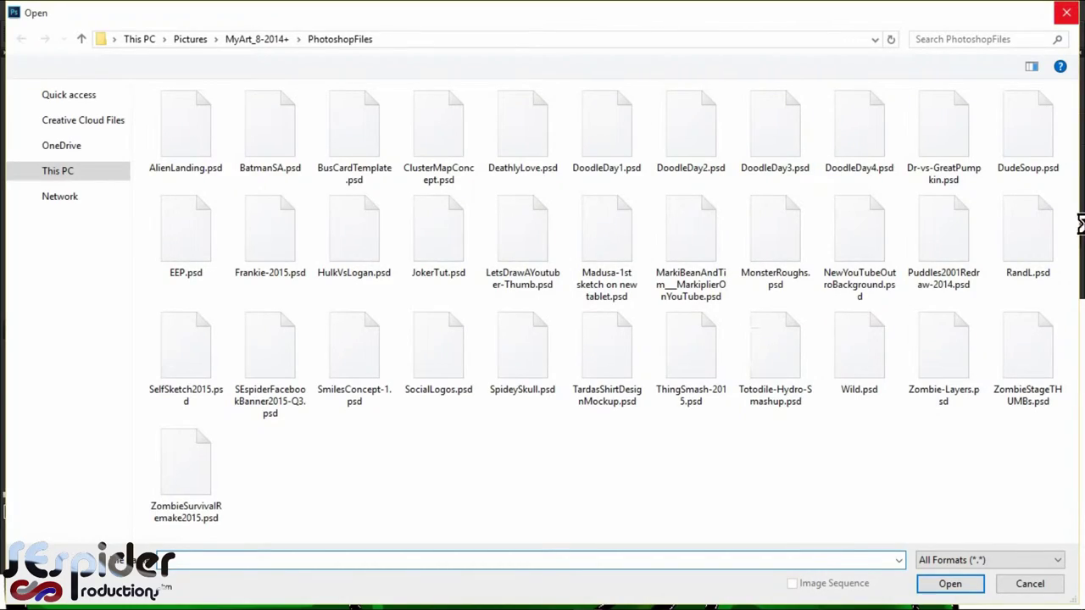
key(Escape)
key(ctrl+0)
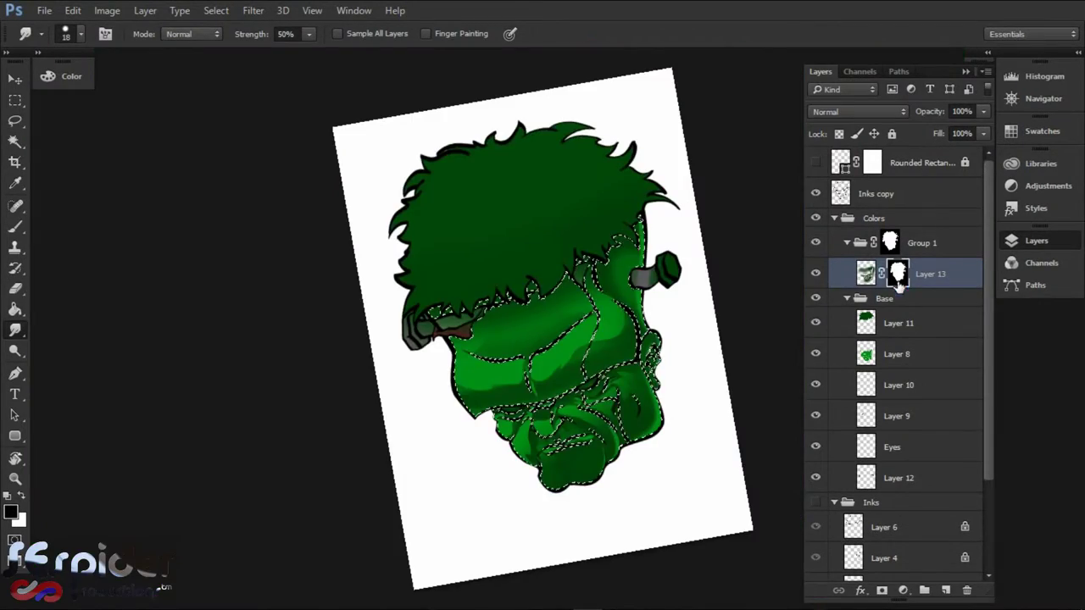
scroll(897, 282, down, 1)
key(ctrl+d)
key(ctrl+plus)
key(ctrl+plus)
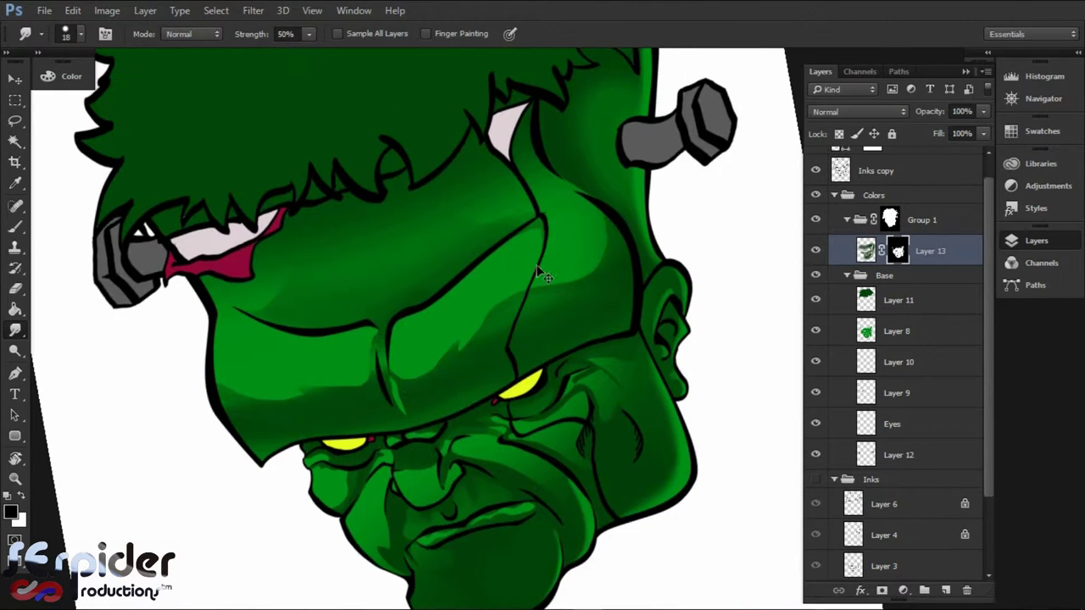
- Create Layer 14 above Layer 13 and give it a copy of Layer 13's mask
key(f)
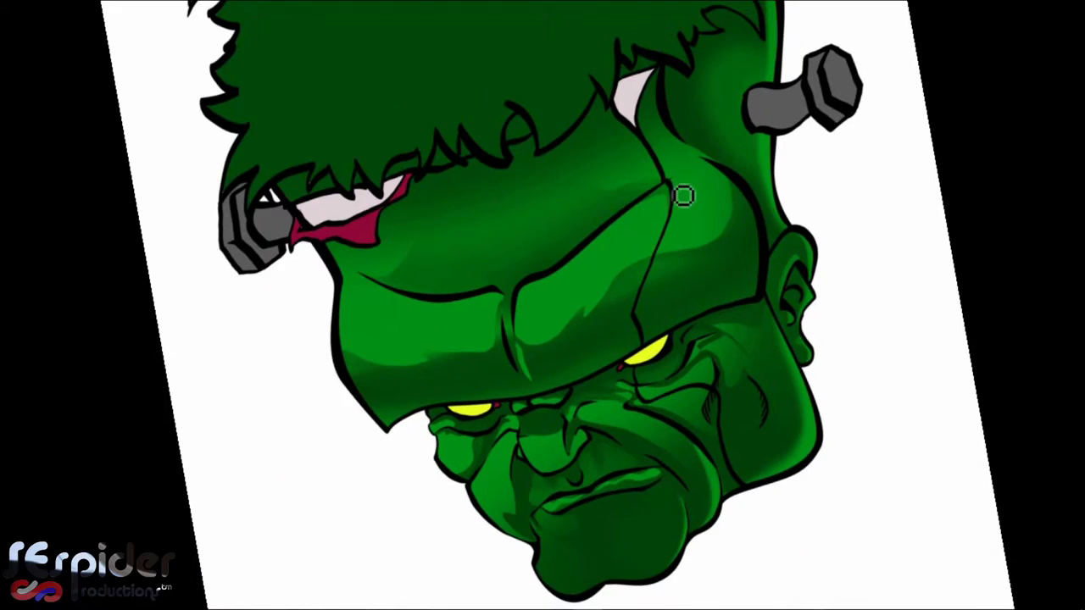
key(f)
key(e)
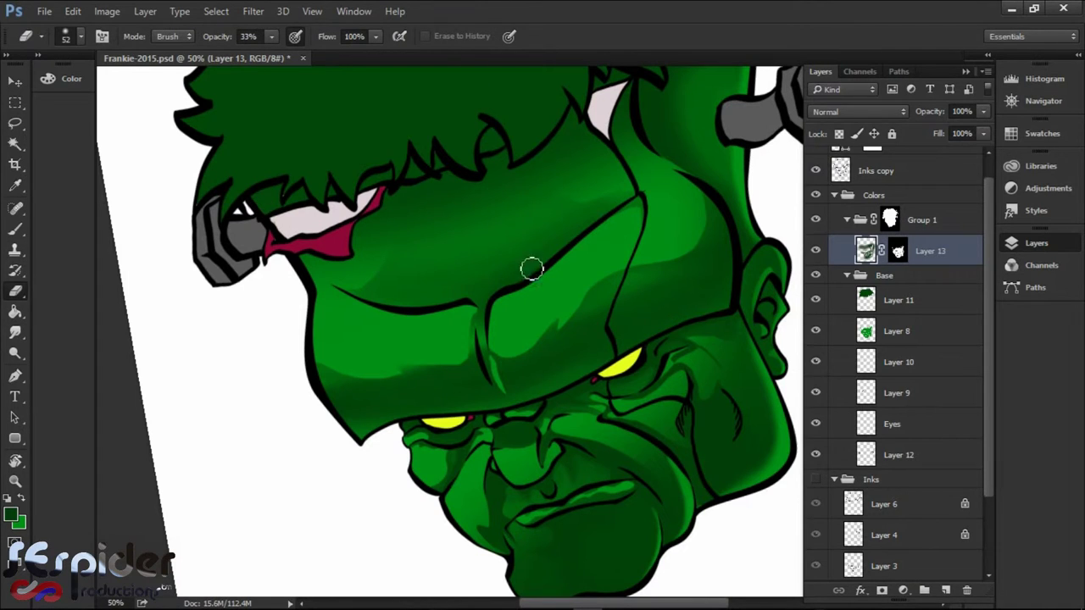
drag(551, 220, 610, 333)
key(ctrl+shift+alt+n)
drag(909, 286, 898, 251)
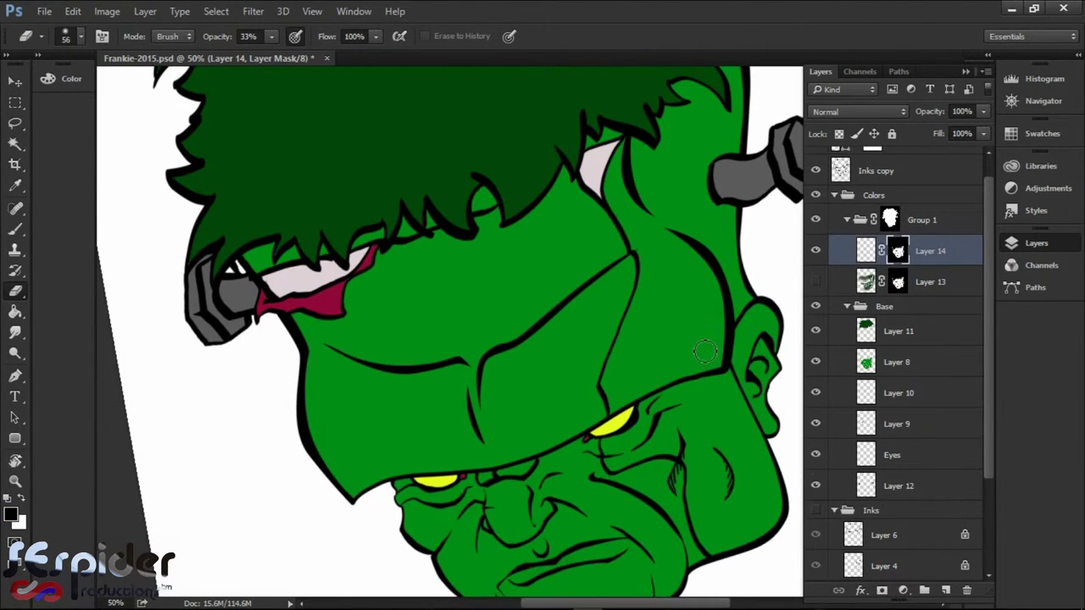
- Sample the base skin green, brighten it to a vivid green foreground color, and move Layer 14 beneath Layer 13
key(i)
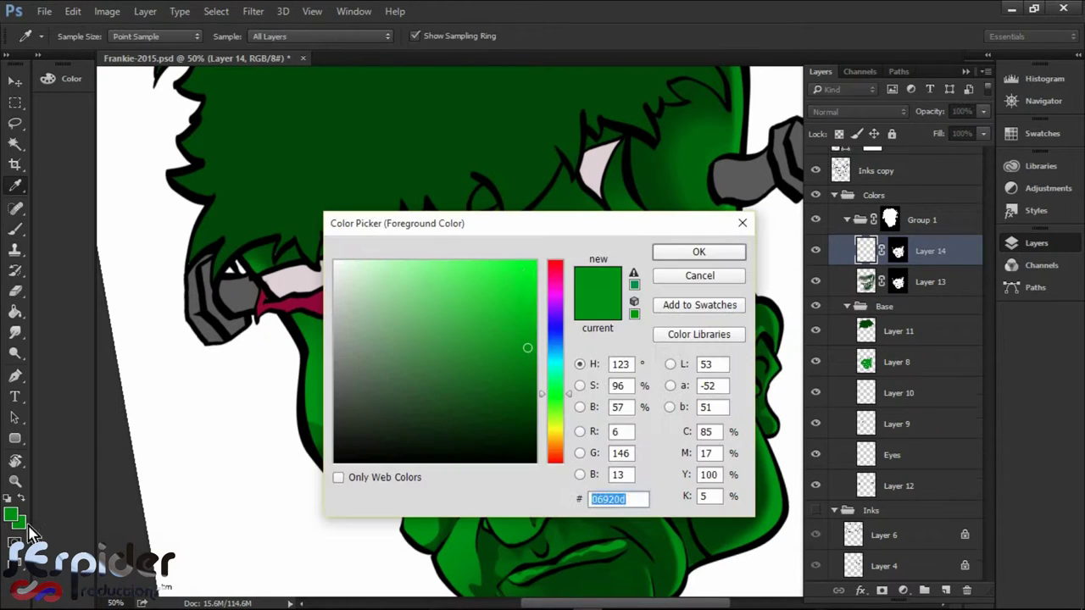
drag(528, 347, 535, 271)
key(Return)
key(b)
key(ctrl+bracketleft)
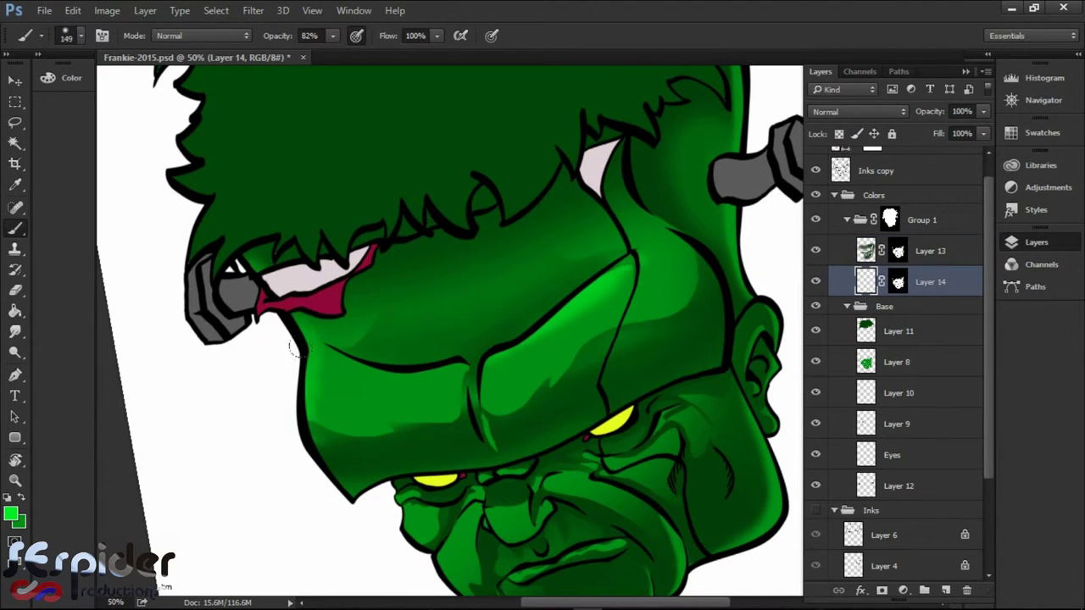
- Paint bright green highlights along the brow's upper and outer edges with a 149 px brush at 82% opacity, and reduce it to 93 px
drag(295, 347, 282, 307)
drag(674, 254, 691, 271)
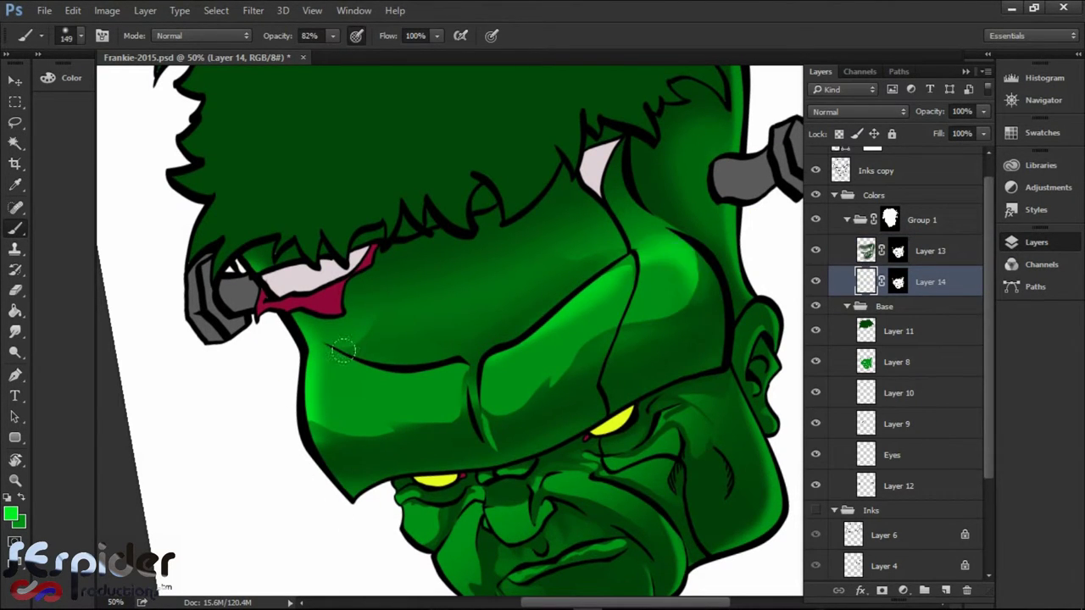
drag(335, 349, 468, 356)
drag(328, 373, 465, 373)
key(bracketleft)
key(bracketleft)
key(bracketleft)
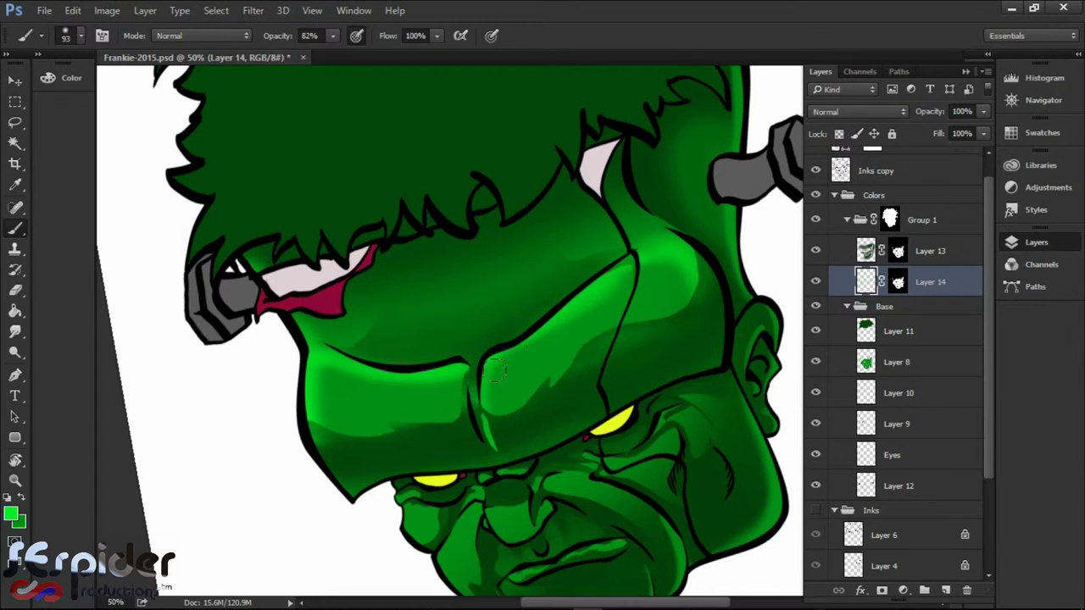
- Paint bright green highlights along the back of the head, the ear and the cheeks with brushes of 185 px and 117 px
mouse_move(720, 157)
mouse_down()
mouse_move(591, 238)
mouse_move(500, 250)
mouse_up()
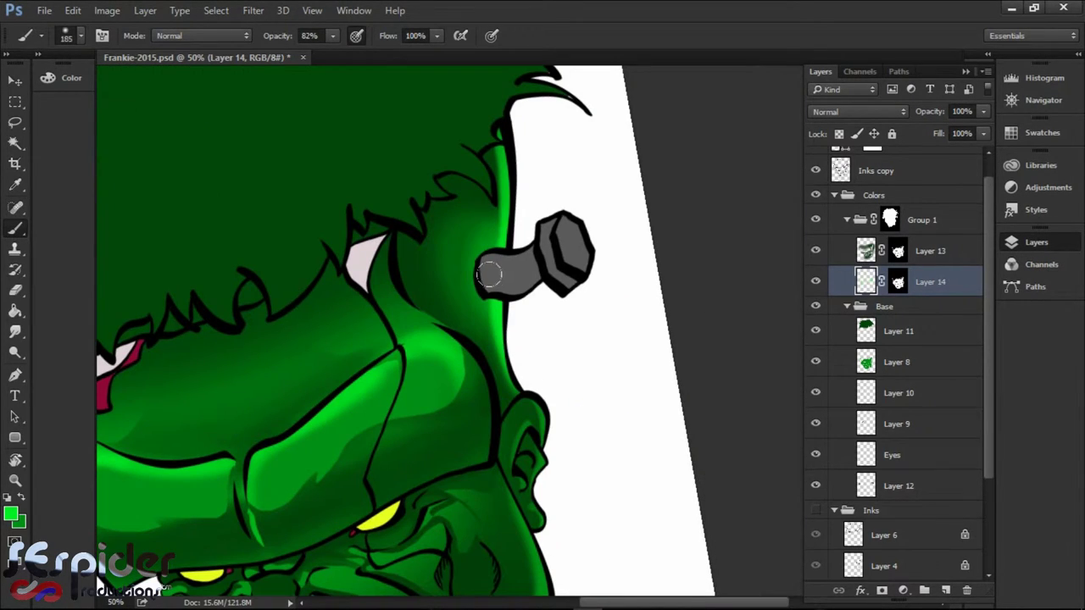
drag(514, 418, 532, 479)
mouse_move(398, 554)
mouse_down()
mouse_move(448, 436)
mouse_move(469, 332)
mouse_up()
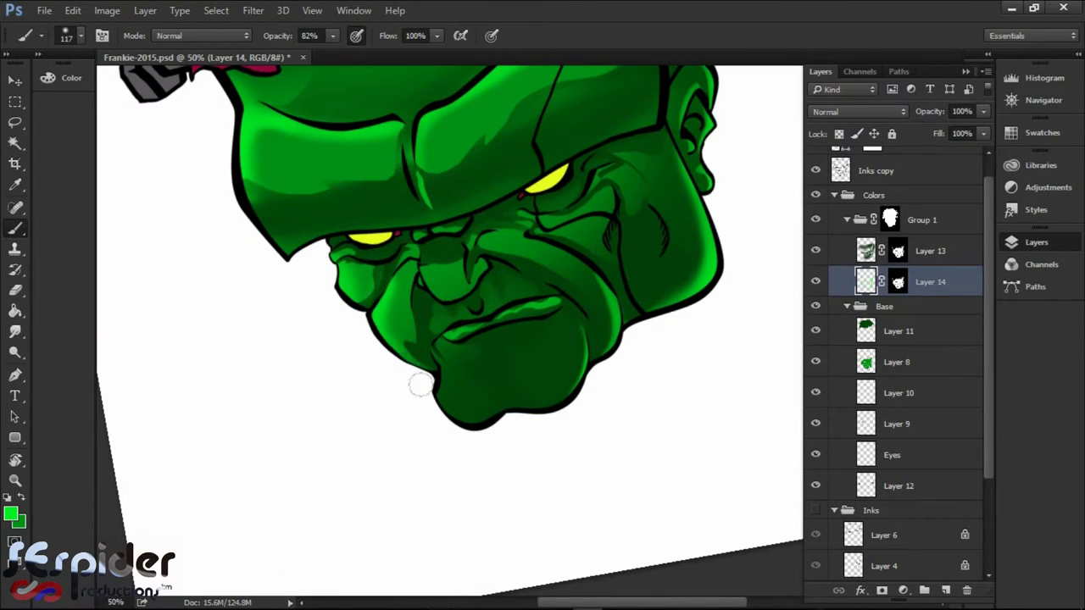
- Lasso the chin's left lobe and mouth corner crease on Layer 13, and hide the selection outline
key(alt+bracketright)
key(z)
click(504, 349)
key(l)
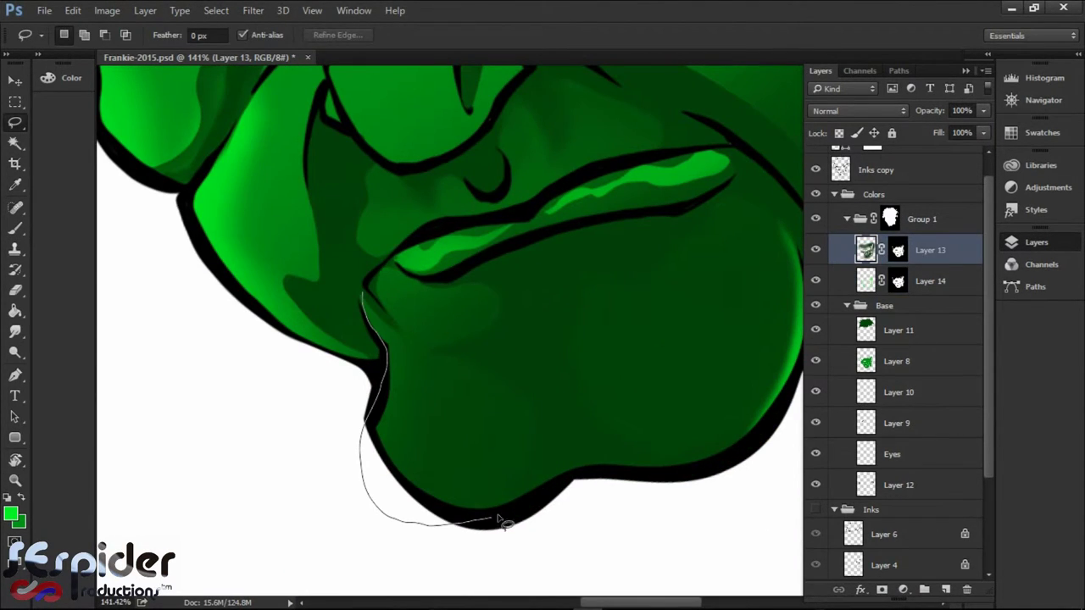
drag(456, 349, 431, 381)
drag(606, 335, 520, 356)
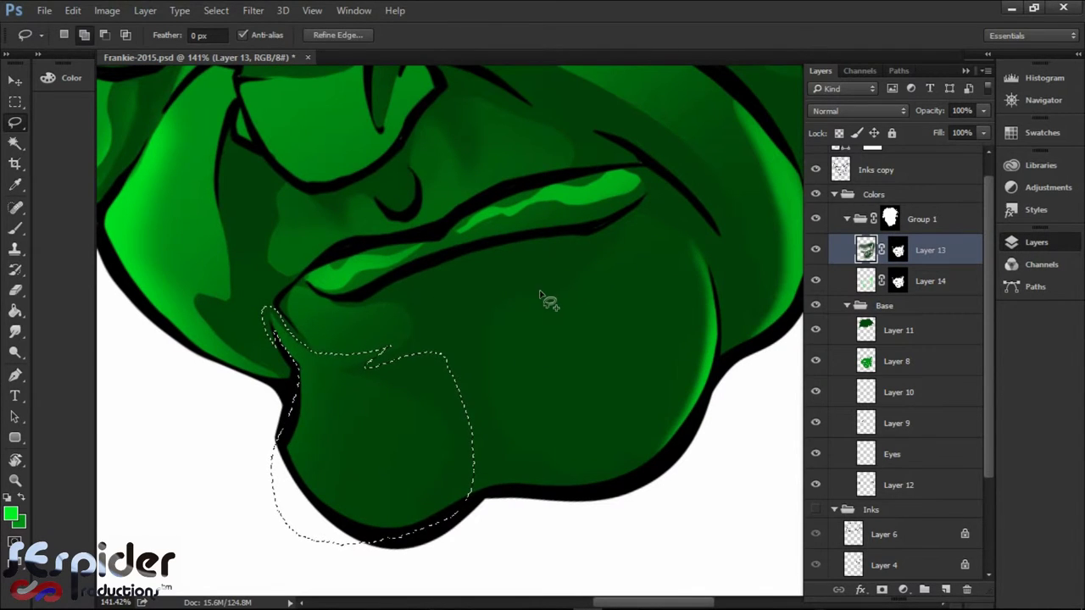
key(ctrl+h)
- Erase the dark shading along the left chin lobe's outer edge and in a crescent around the chin's rounded ball
key(e)
drag(287, 347, 320, 508)
mouse_move(500, 340)
mouse_down()
mouse_move(501, 308)
mouse_move(477, 343)
mouse_up()
- Blend the chin's crescent highlight with a 42 px Smudge brush at 50% strength and widen it with a 56 px eraser at 33% opacity
key(r)
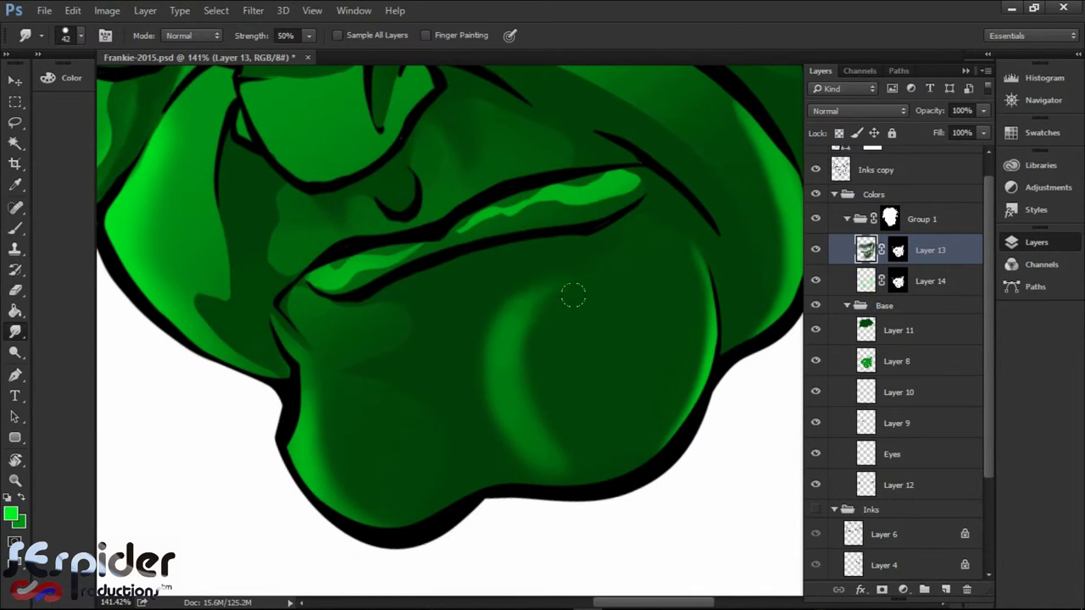
drag(573, 295, 483, 431)
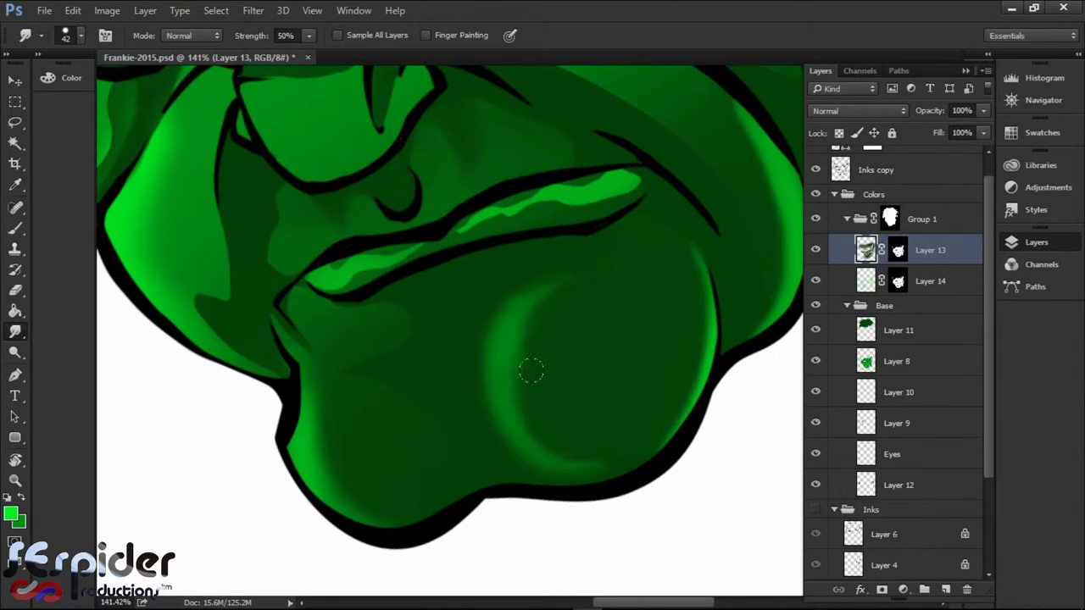
drag(581, 299, 515, 463)
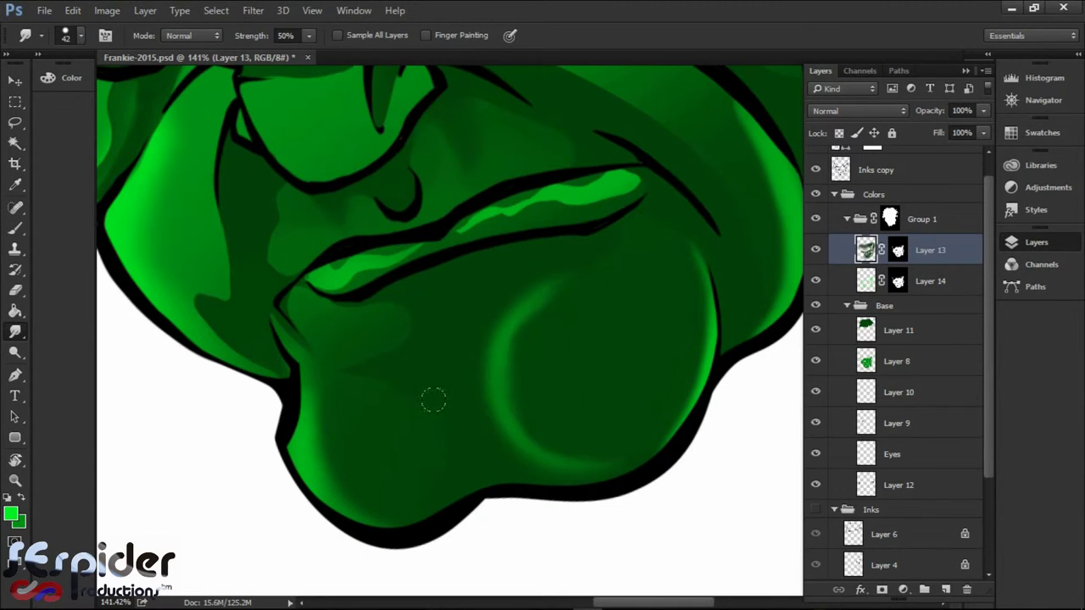
key(e)
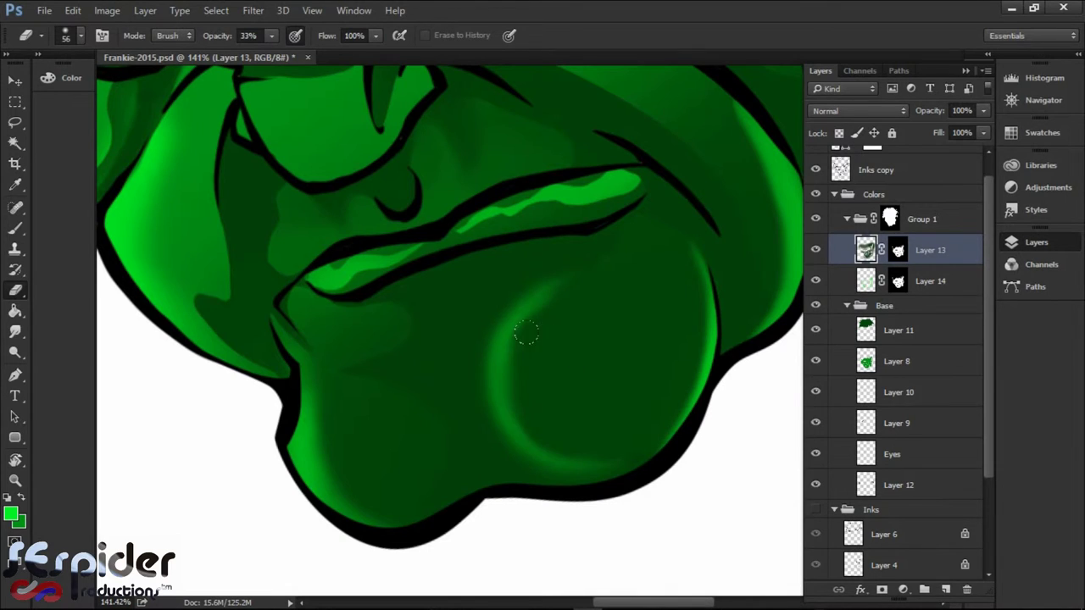
mouse_move(543, 292)
mouse_down()
mouse_move(513, 449)
mouse_move(521, 419)
mouse_up()
key(r)
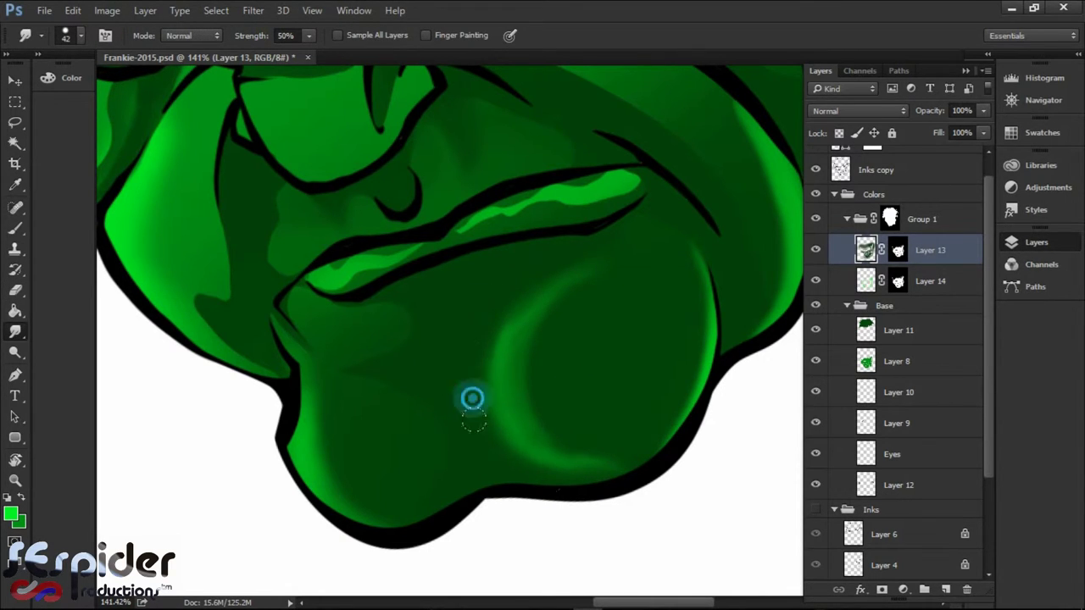
- Set the brush to 99 px and sample the chin's dark green shadow as the foreground color
key(b)
right_click(462, 316)
key(Return)
alt+click(473, 358)
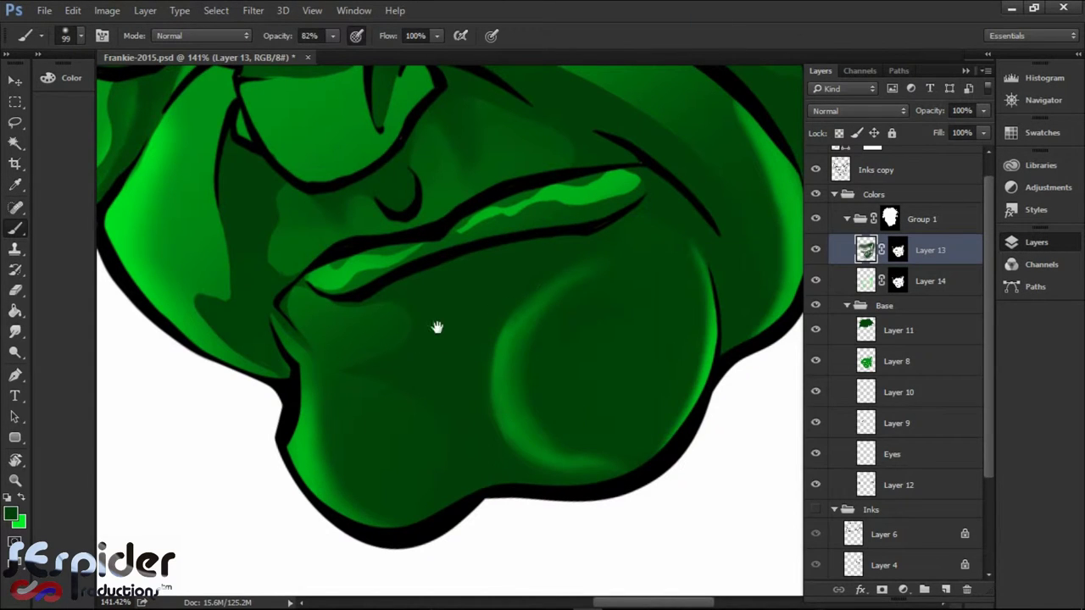
- Erase the shadow along the crease at the mouth's left corner with 36 px and 21 px erasers at 33% opacity
scroll(538, 400, up, 3)
scroll(475, 364, left, 4)
key(e)
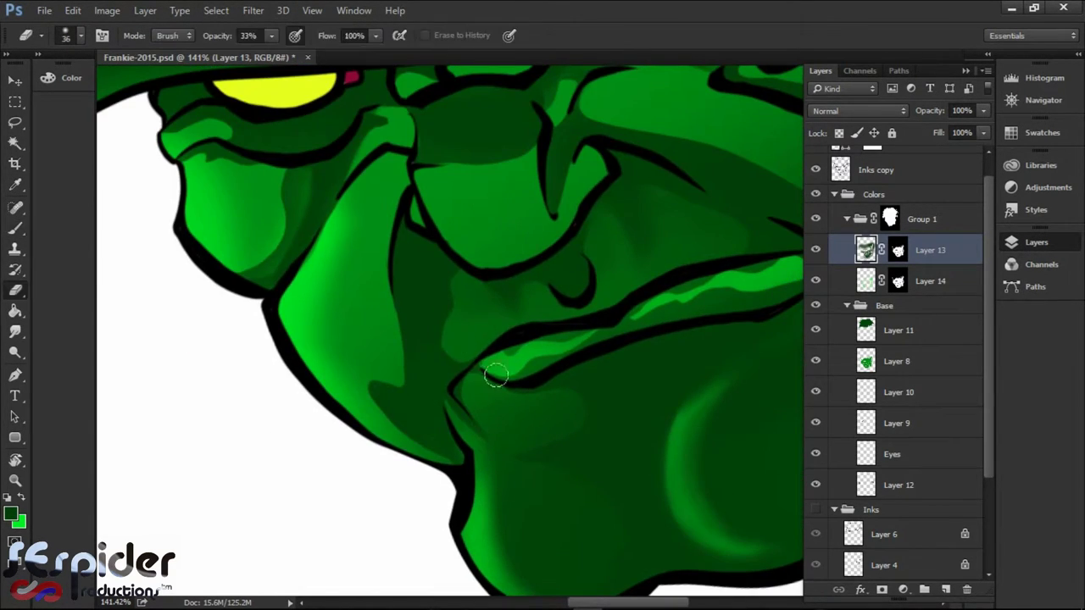
mouse_move(457, 397)
mouse_down()
mouse_move(468, 388)
mouse_move(501, 453)
mouse_up()
key(l)
key(e)
mouse_move(472, 381)
mouse_down()
mouse_move(477, 416)
mouse_move(487, 403)
mouse_up()
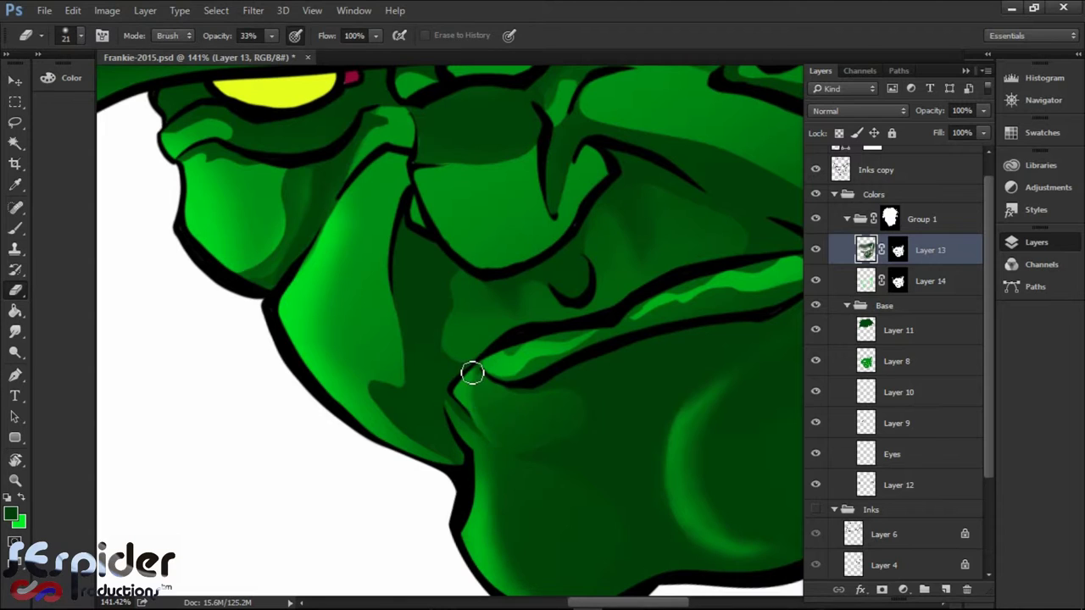
key(r)
- Set the eraser to 26 px at 100% opacity with Layer 13 active
scroll(366, 283, up, 3)
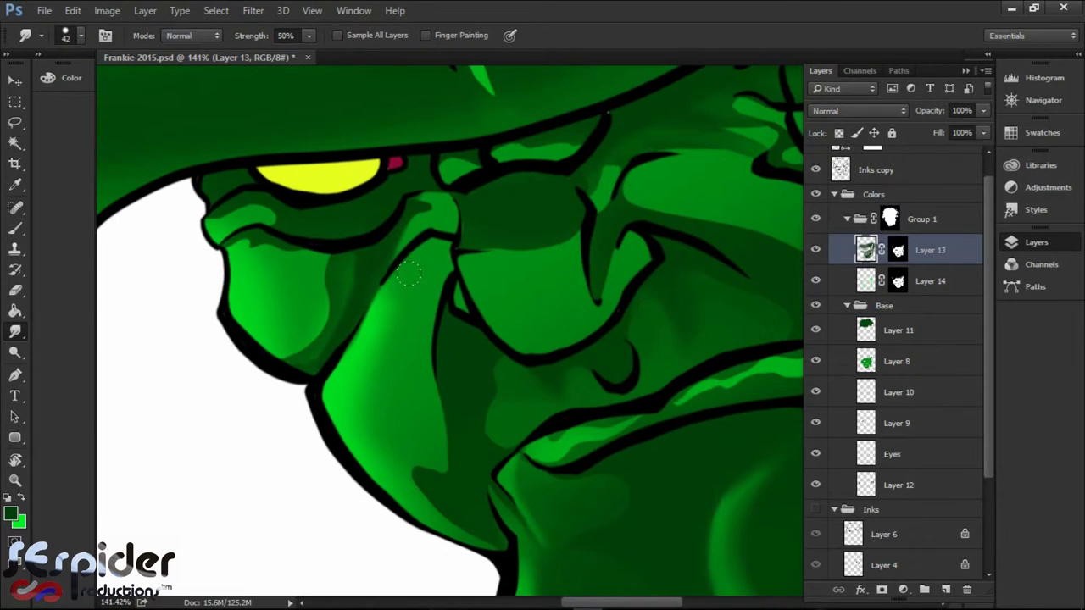
key(e)
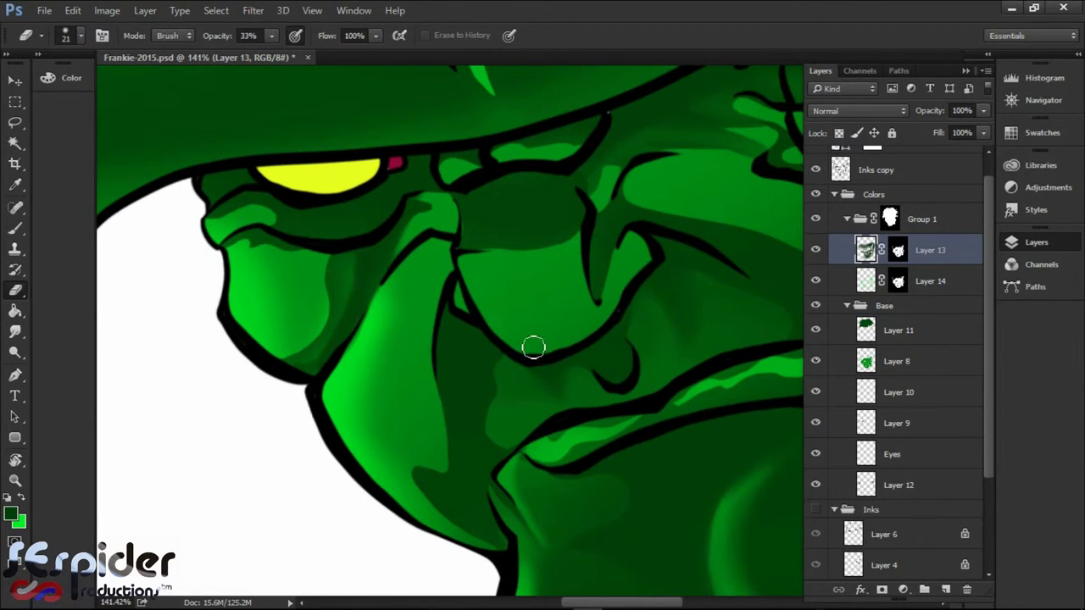
key(r)
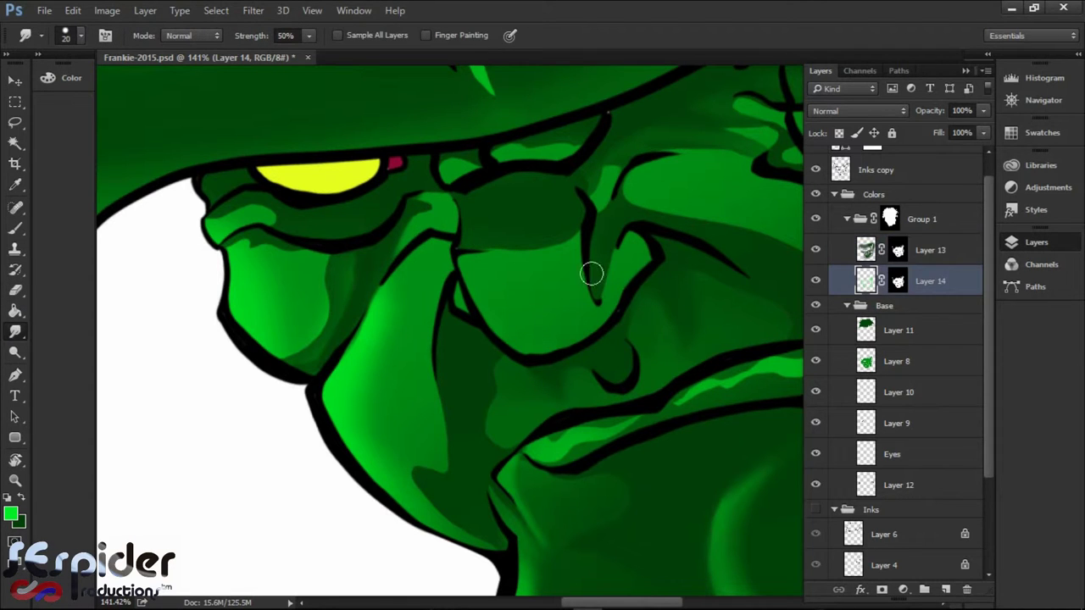
key(e)
right_click(446, 207)
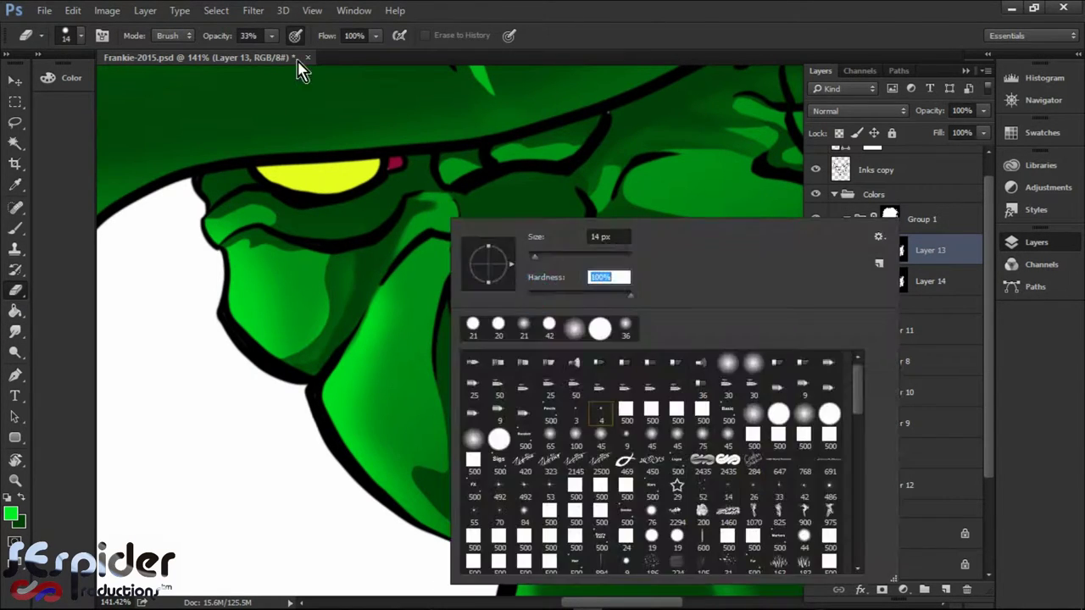
key(Return)
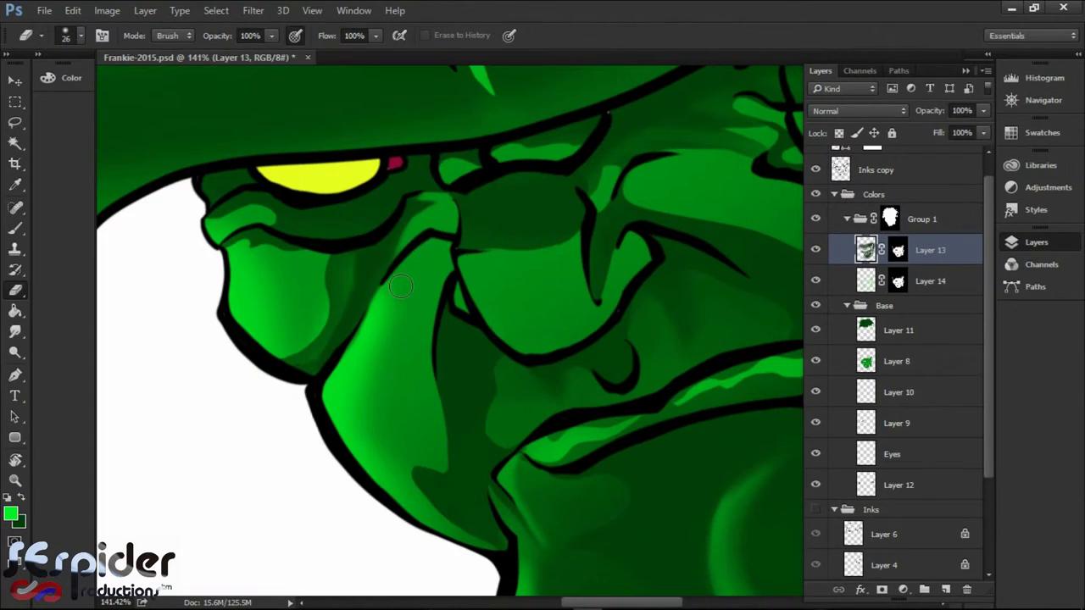
- Try painting bright green along the left cheek's outer edge on Layer 13 with a 34 px brush, and undo the last stroke
key(b)
drag(409, 512, 242, 318)
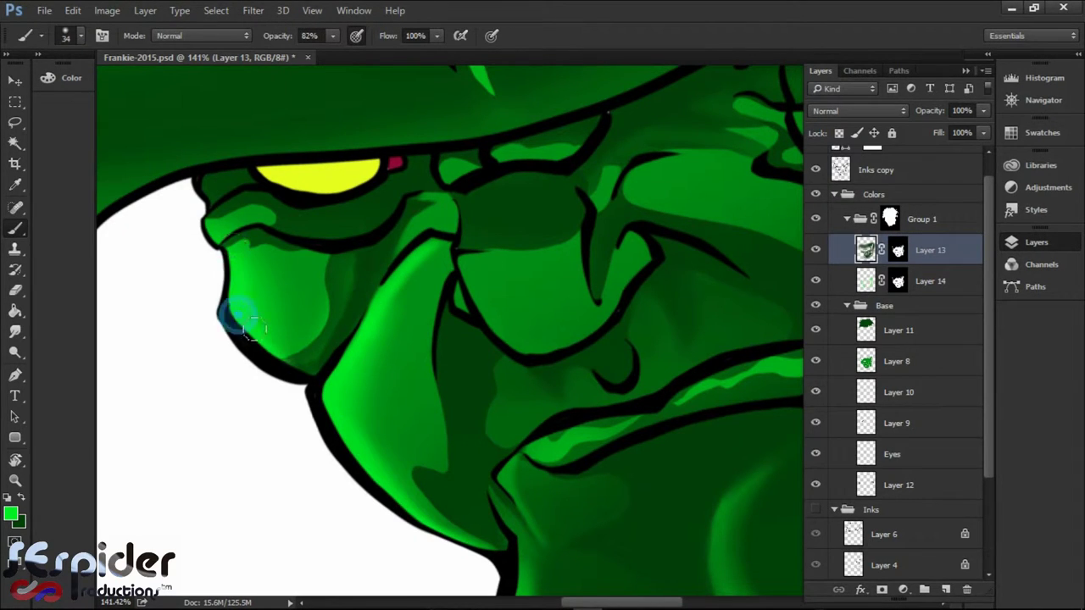
key(ctrl+z)
- Paint bright green highlights on Layer 14 along the left cheek, under-eye folds, nose and chin edges with an 18 px brush
key(alt+bracketleft)
mouse_move(212, 227)
mouse_down()
mouse_move(387, 477)
mouse_move(469, 263)
mouse_move(502, 238)
mouse_up()
mouse_move(584, 340)
mouse_down()
mouse_move(545, 308)
mouse_move(504, 159)
mouse_up()
key(])
scroll(615, 176, right, 3)
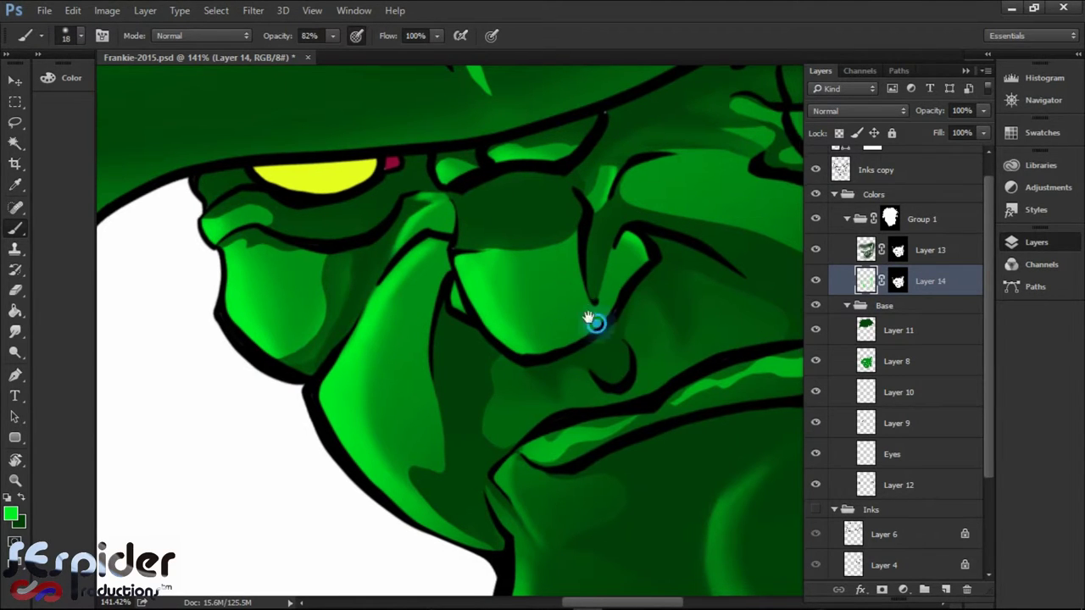
scroll(594, 317, down, 3)
scroll(559, 320, up, 1)
scroll(528, 322, down, 4)
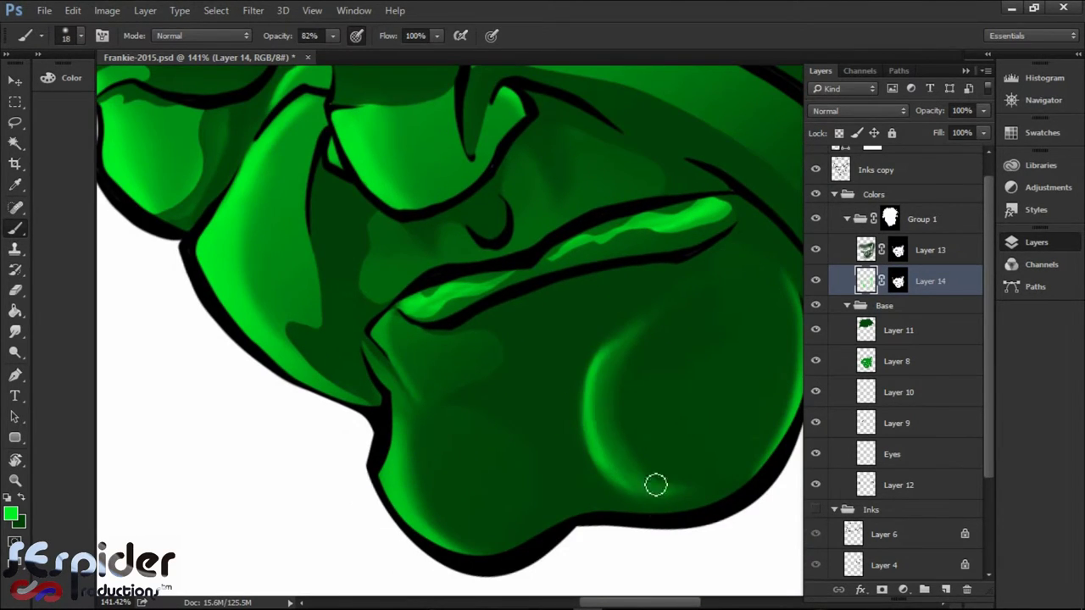
- Erase soft highlights into the Layer 13 shadow around the upper lip and nostril with a 30% opacity eraser
key(e)
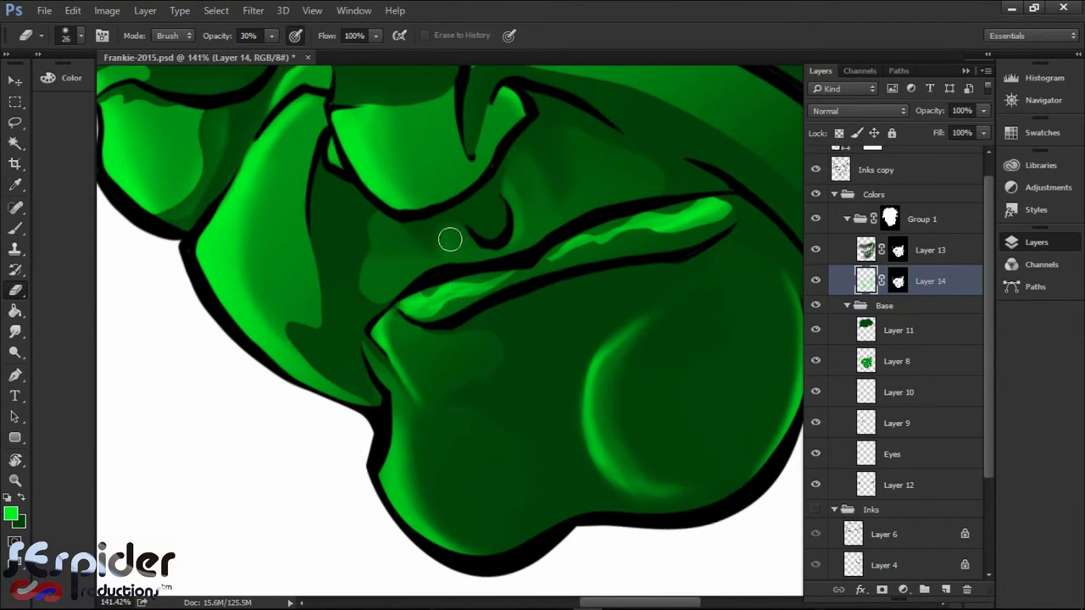
key(alt+bracketright)
key(3)
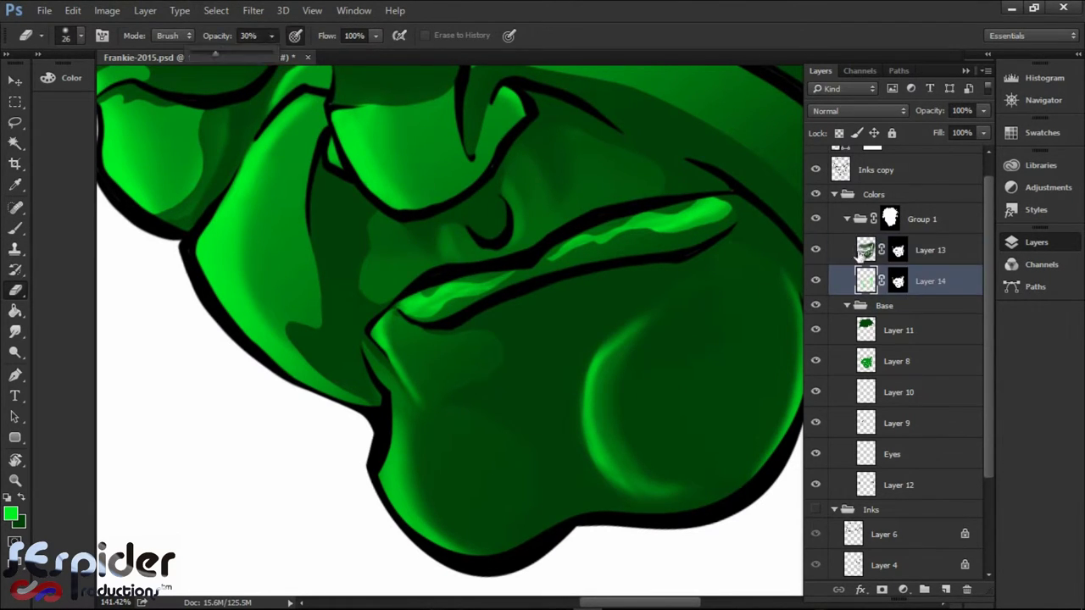
key(alt+bracketleft)
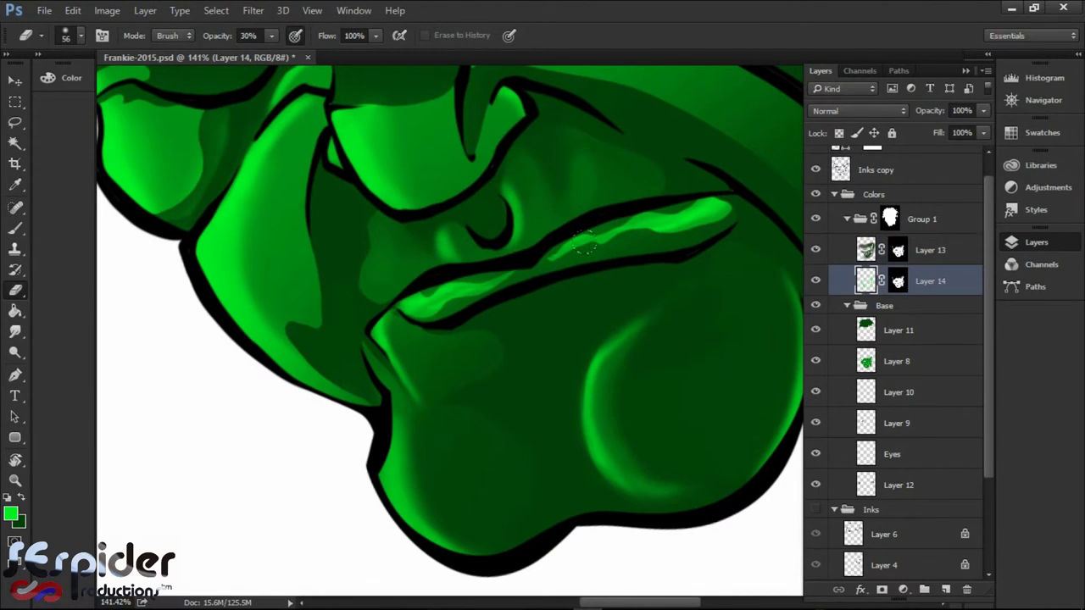
- Paint Layer 14 highlights on the right cheek fold and eye wrinkles with a 52 px brush, trimming them with a 56 px eraser at 100% opacity
key(b)
click(571, 148)
mouse_move(365, 255)
mouse_down()
mouse_move(474, 297)
mouse_move(507, 289)
mouse_up()
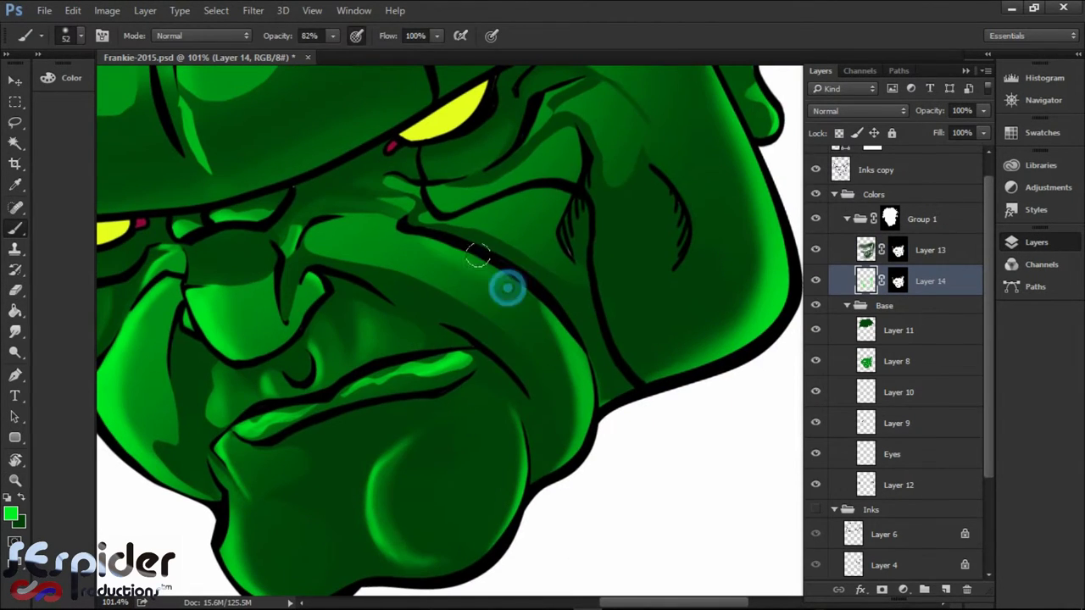
mouse_move(614, 160)
mouse_down()
mouse_move(450, 206)
mouse_move(523, 269)
mouse_move(513, 354)
mouse_move(534, 183)
mouse_move(407, 258)
mouse_up()
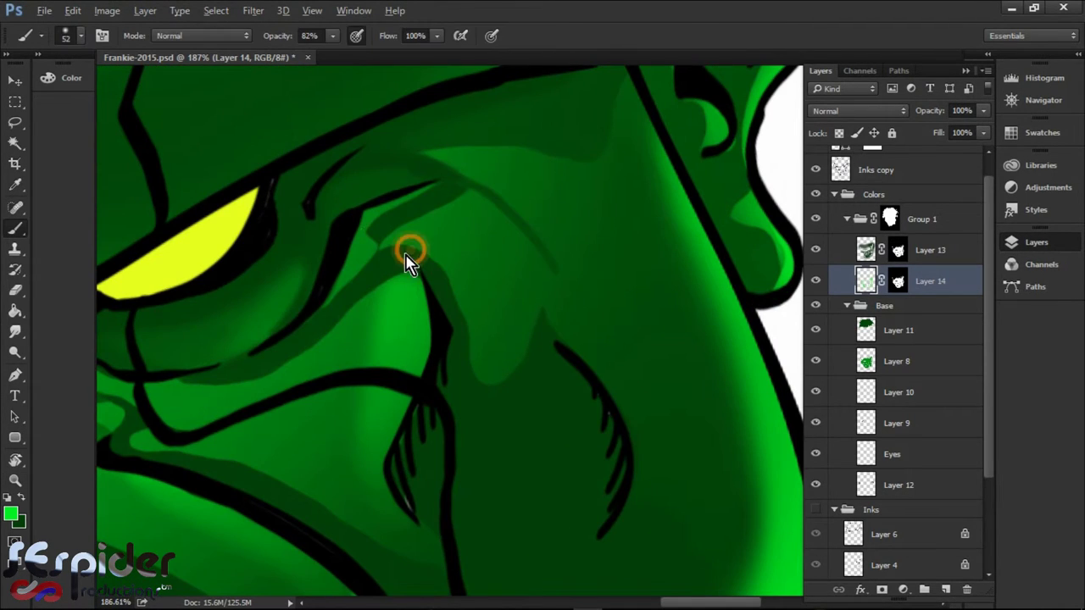
key(e)
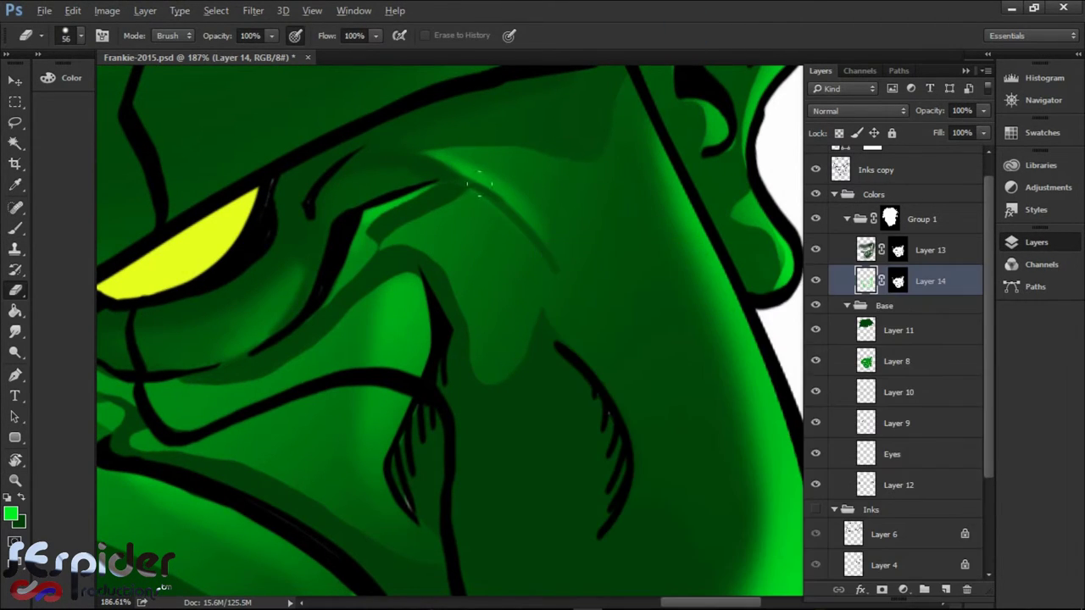
mouse_move(771, 262)
mouse_down()
mouse_move(548, 347)
mouse_move(625, 262)
mouse_up()
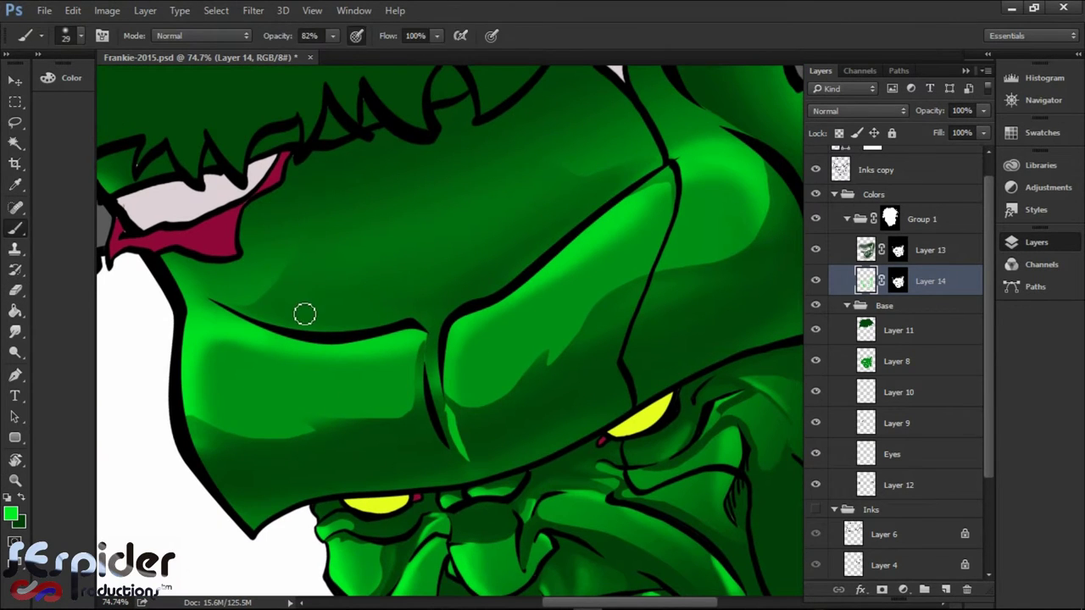
- Paint long curved bright green wrinkle highlights across the forehead on Layer 14 with a 29 px brush at 82% opacity
key(b)
drag(306, 288, 594, 170)
drag(293, 254, 627, 157)
drag(412, 212, 602, 119)
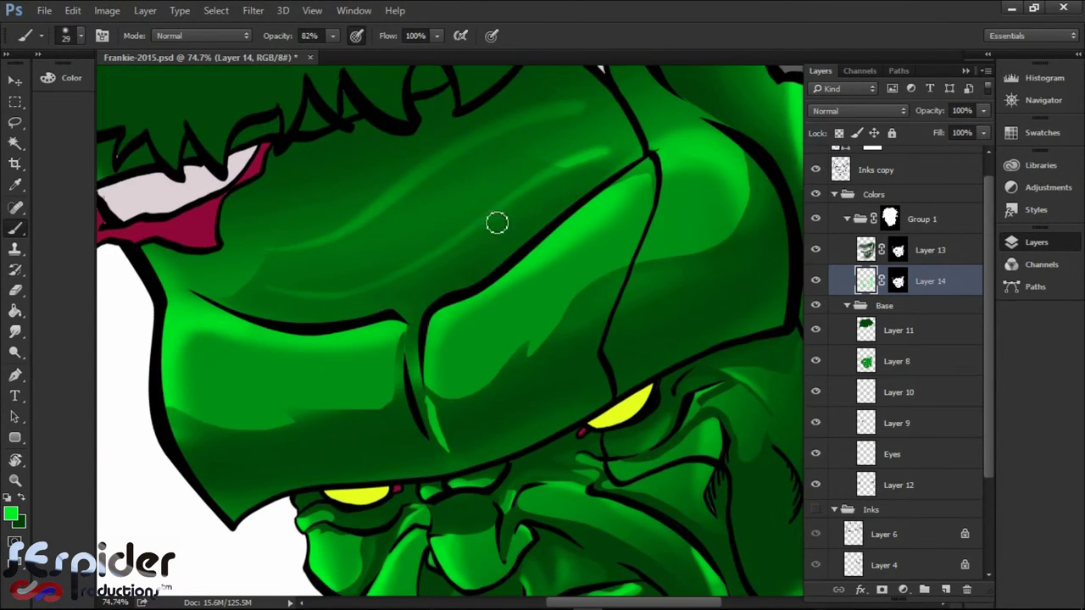
- Strengthen the forehead wrinkle highlights with the 29 px brush at 100% opacity, and ready a 52 px eraser on Layer 14
key(alt+bracketright)
key(alt+bracketleft)
key(alt+bracketright)
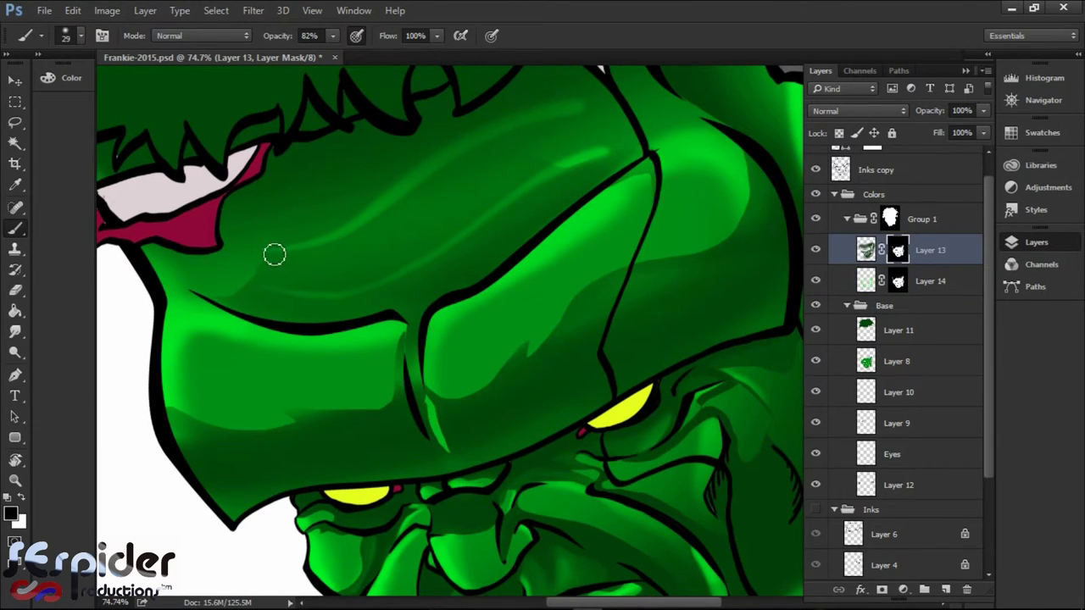
key(x)
mouse_move(303, 280)
mouse_down()
mouse_move(527, 232)
mouse_move(550, 92)
mouse_up()
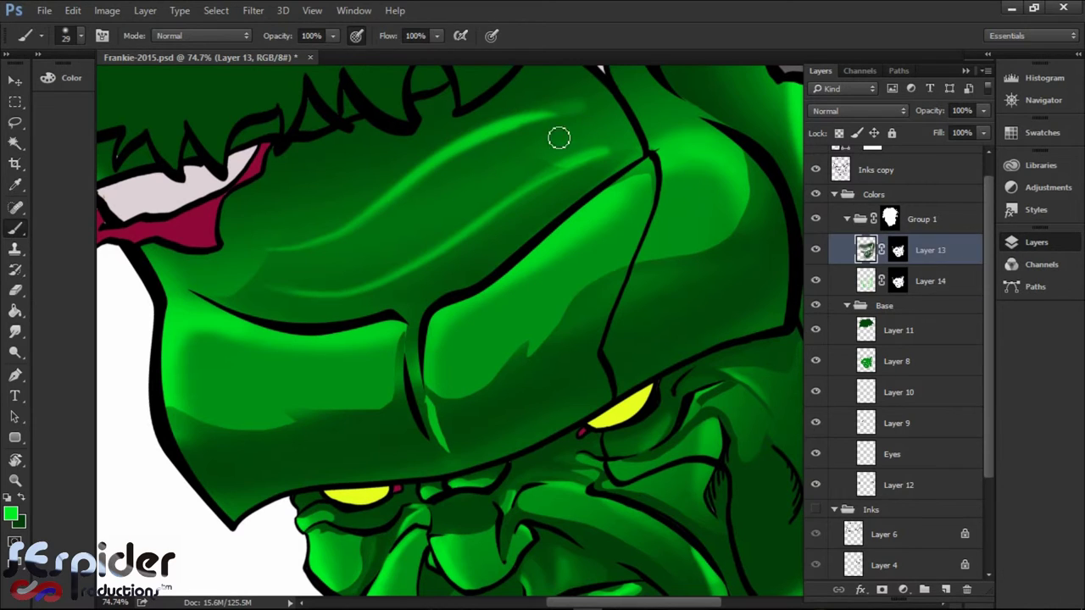
key(alt+bracketleft)
key(e)
- Create Layer 15 above Layer 13 with a copy of the skin mask, and set the foreground color to blue
scroll(594, 221, down, 5)
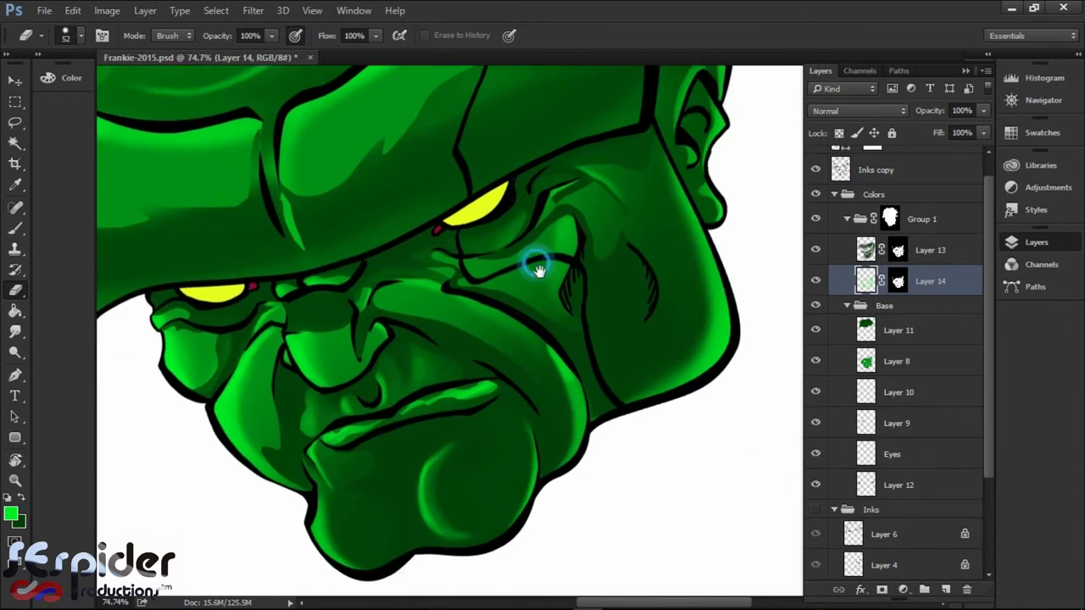
key(z)
key(ctrl+shift+alt+n)
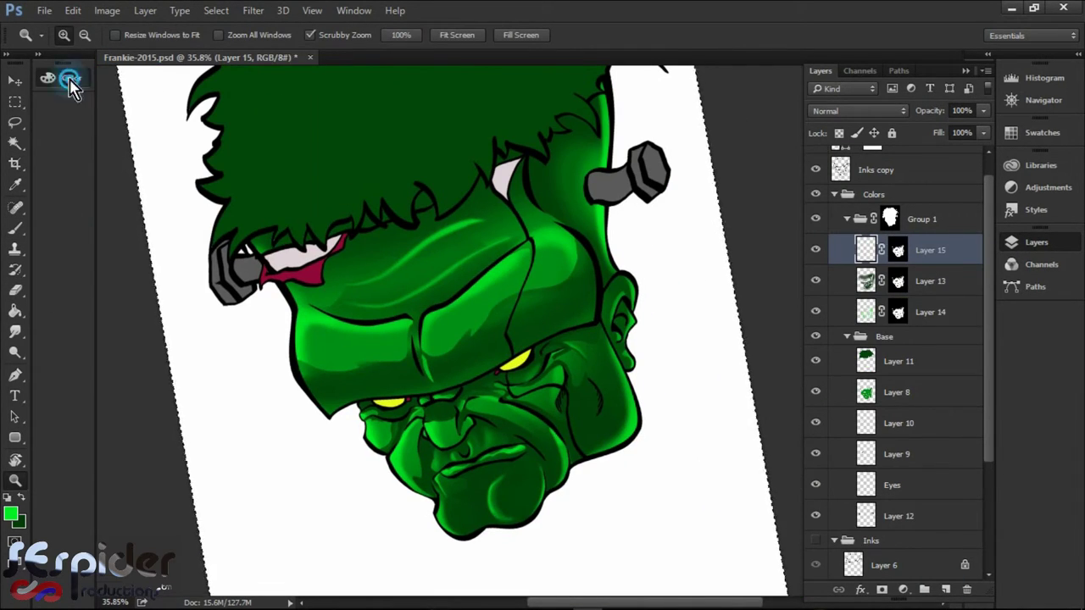
click(70, 83)
click(286, 244)
scroll(389, 156, down, 4)
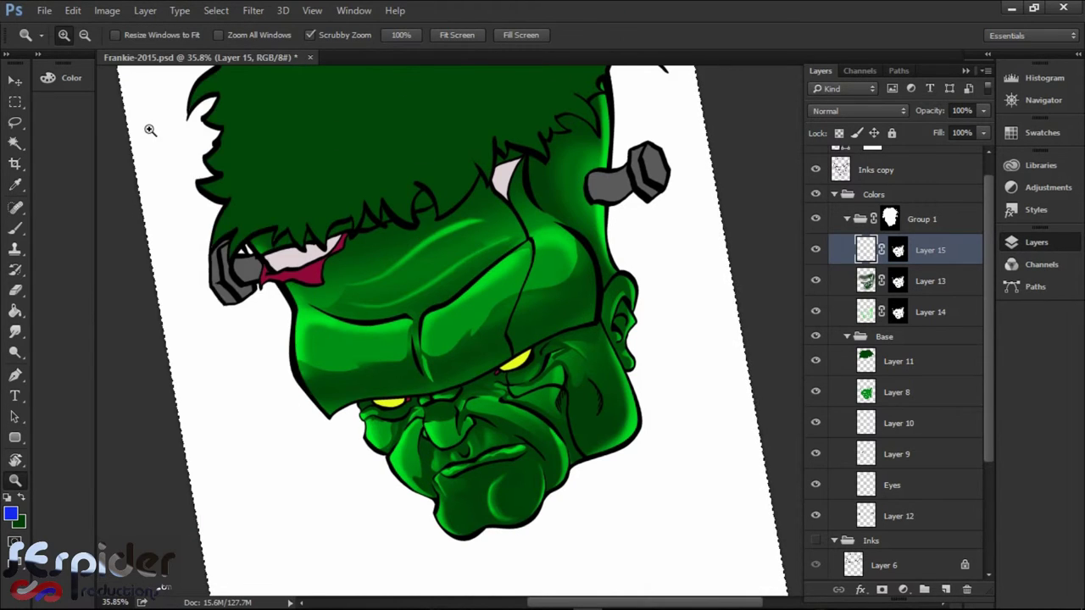
- Reset the canvas rotation to upright and enlarge the brush to 746 px
key(r)
key(Escape)
key(b)
key(])
key(])
key(])
key(])
key(])
key(])
key(])
key(])
key(])
key(])
key(])
key(])
key(])
key(])
key(])
key(])
key(])
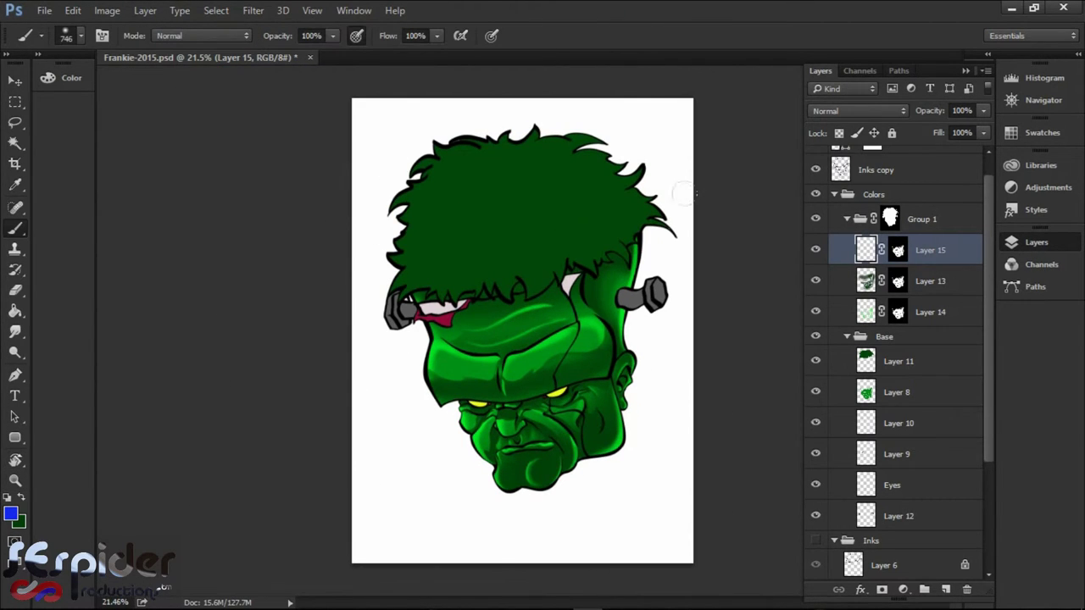
- Set Layer 15's blending mode to Soft Light and fill the layer with blue
click(858, 110)
click(827, 283)
click(628, 295)
key(g)
click(627, 295)
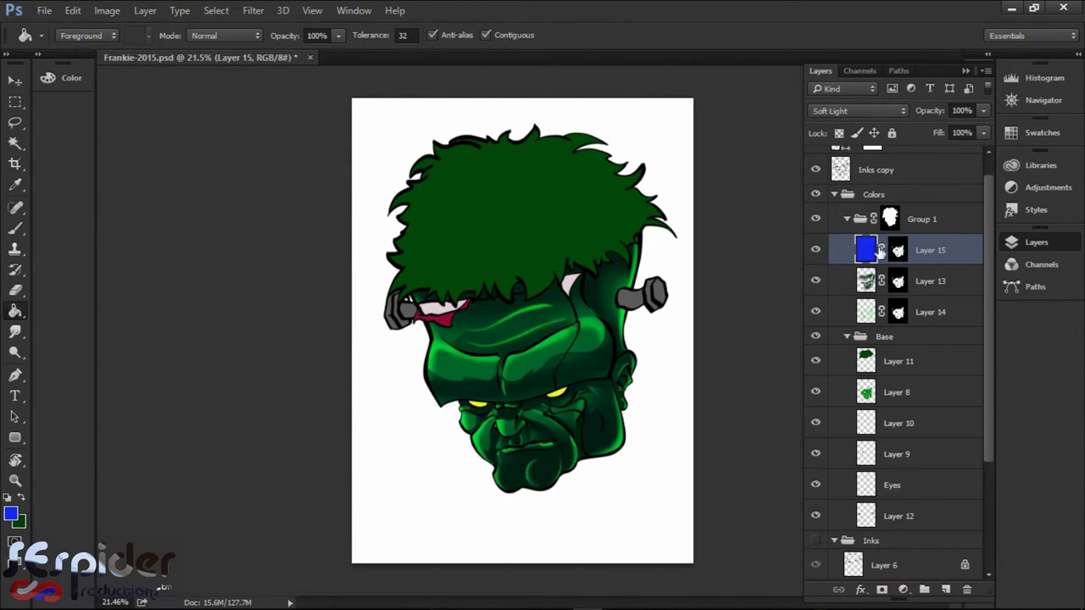
- Try other blending modes on Layer 15, including Overlay
click(857, 110)
click(848, 303)
key(Up)
key(Up)
key(Up)
key(Up)
key(Up)
key(Down)
key(Down)
key(Down)
key(Down)
key(Down)
key(Down)
key(Down)
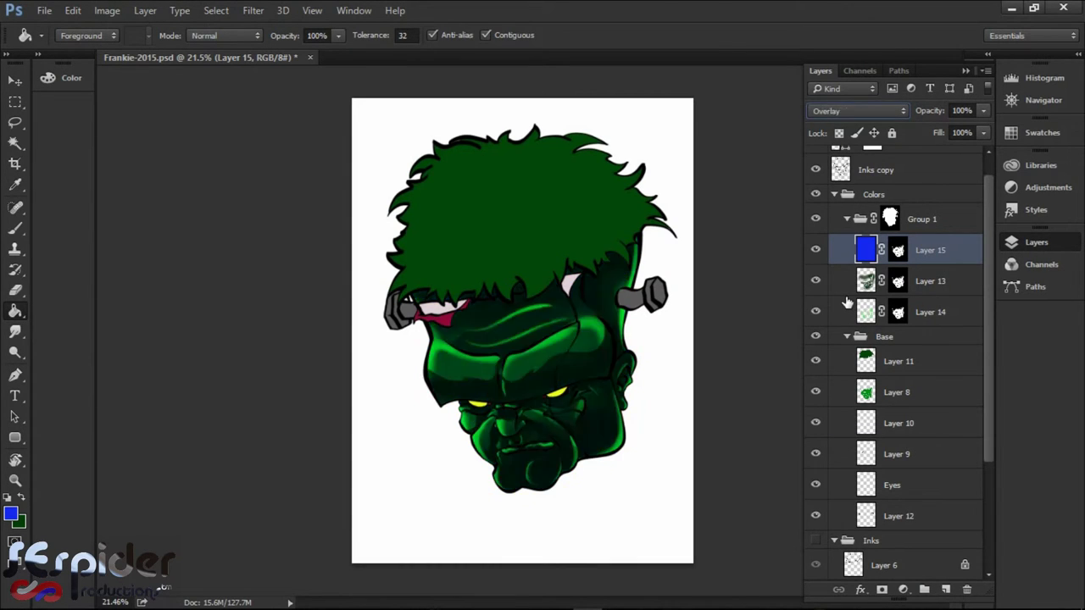
- Fill Layer 15 with yellow in Soft Light mode and lower its opacity to about 17%
click(10, 513)
click(554, 494)
click(695, 249)
click(551, 315)
click(983, 110)
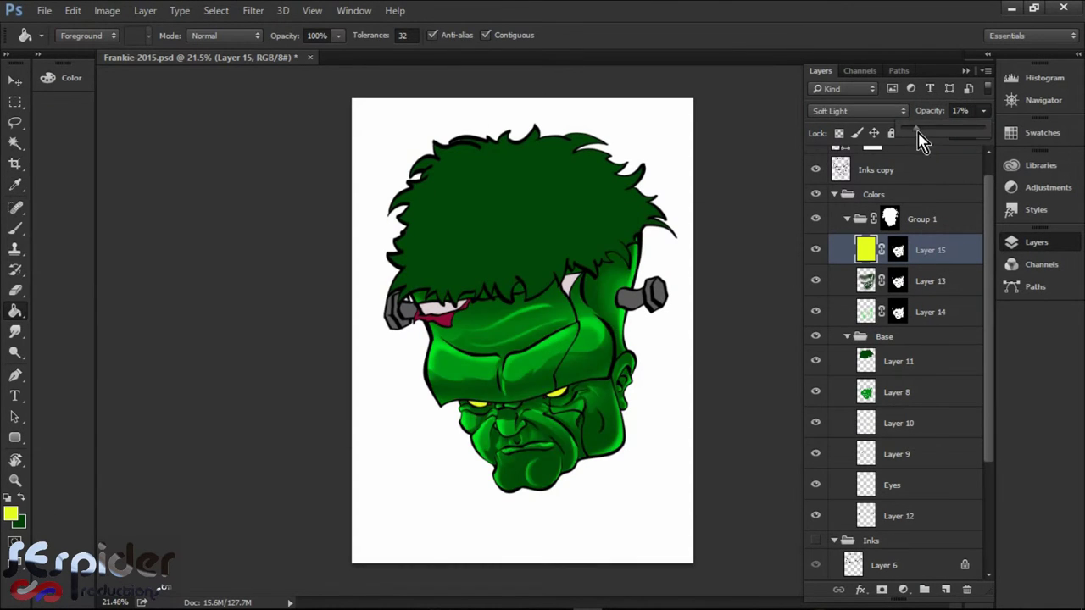
drag(982, 129, 927, 148)
- Empty Layer 15 at 100% opacity and set the Brush's foreground color to red (ff0000)
key(Delete)
click(10, 513)
click(416, 165)
key(b)
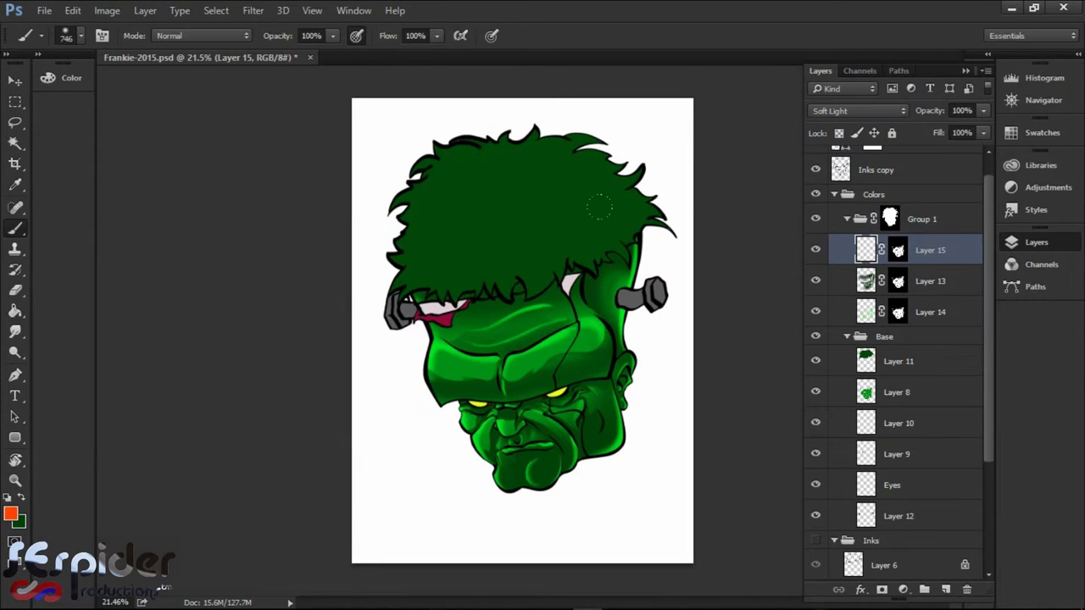
click(10, 513)
text(ff0000)
key(Return)
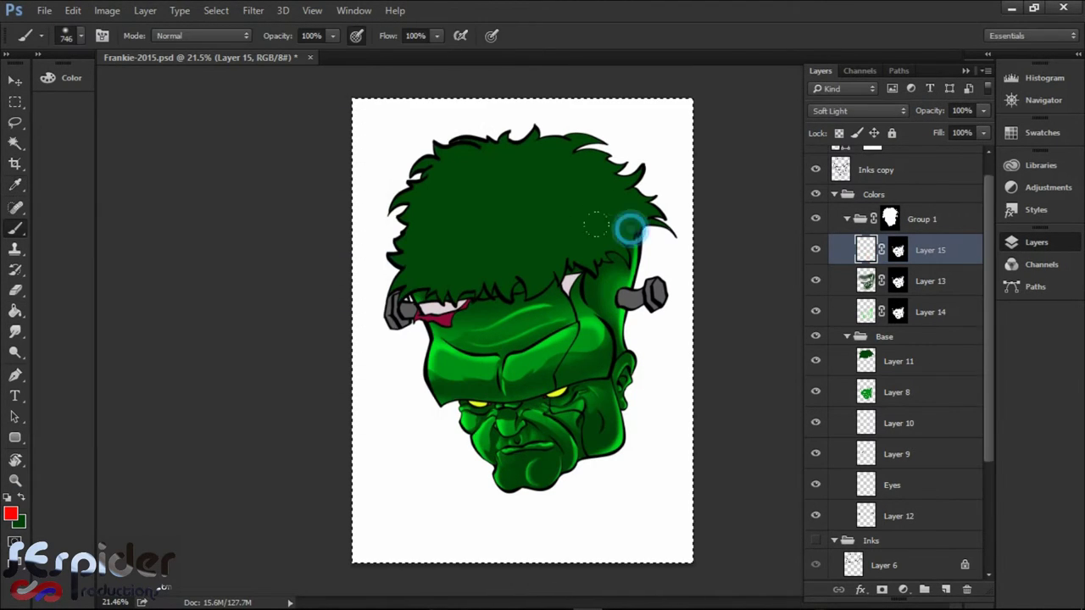
- Paint soft red over the ear side of the head on Layer 15 and set its blending mode to Color Dodge
drag(634, 282, 596, 288)
key(Delete)
key(ctrl+z)
click(858, 110)
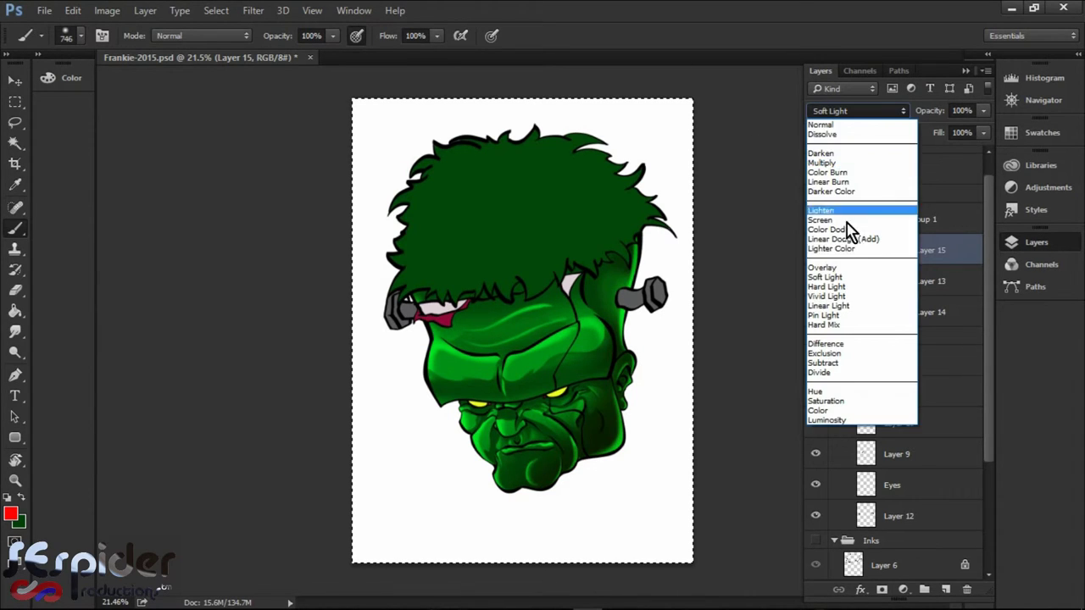
click(848, 210)
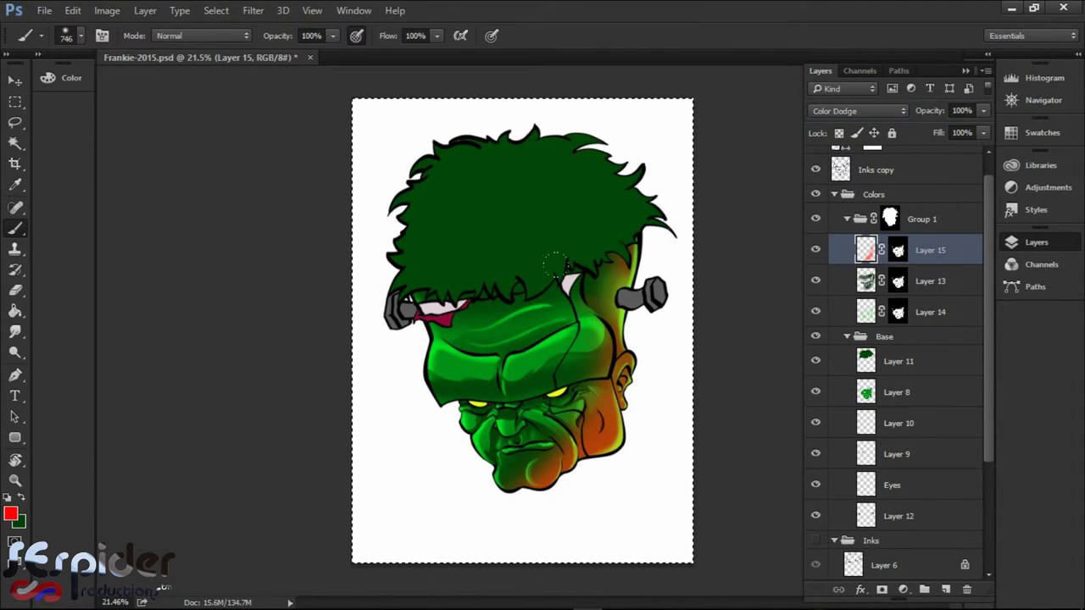
- Extend the red glow on Layer 15 across the neck, forehead and cheek with broad brush strokes
shift+click(898, 250)
mouse_move(595, 206)
mouse_down()
mouse_move(593, 295)
mouse_move(579, 239)
mouse_move(598, 462)
mouse_up()
mouse_move(627, 306)
mouse_down()
mouse_move(387, 407)
mouse_move(573, 246)
mouse_move(610, 424)
mouse_up()
- Try reworking Layer 15's mask with a loaded layer selection, and undo the mask changes
ctrl+click(866, 393)
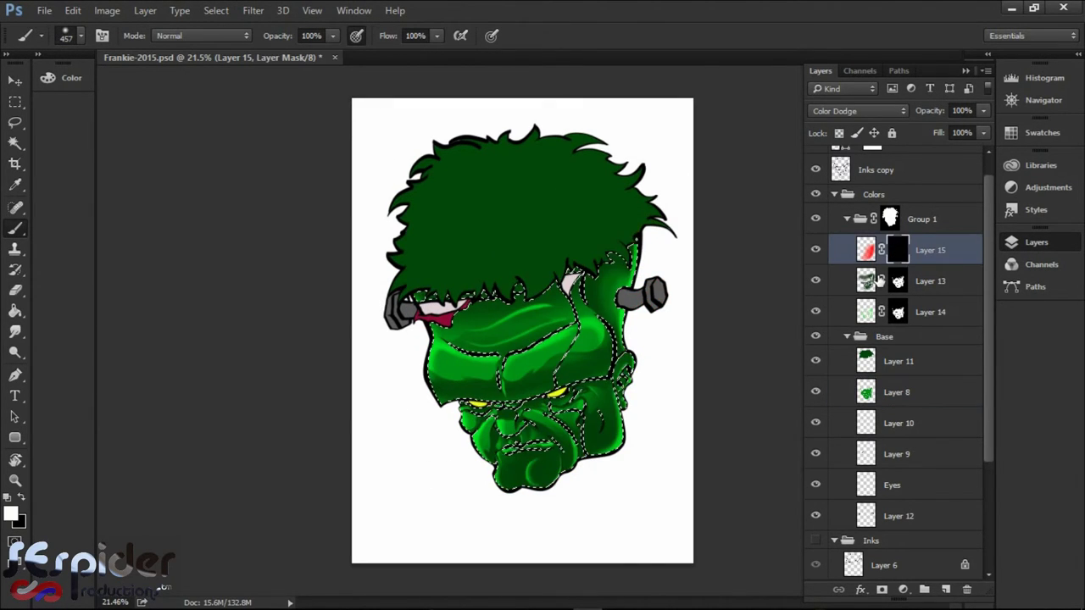
scroll(898, 339, down, 1)
shift+click(898, 219)
drag(931, 219, 940, 280)
key(ctrl+z)
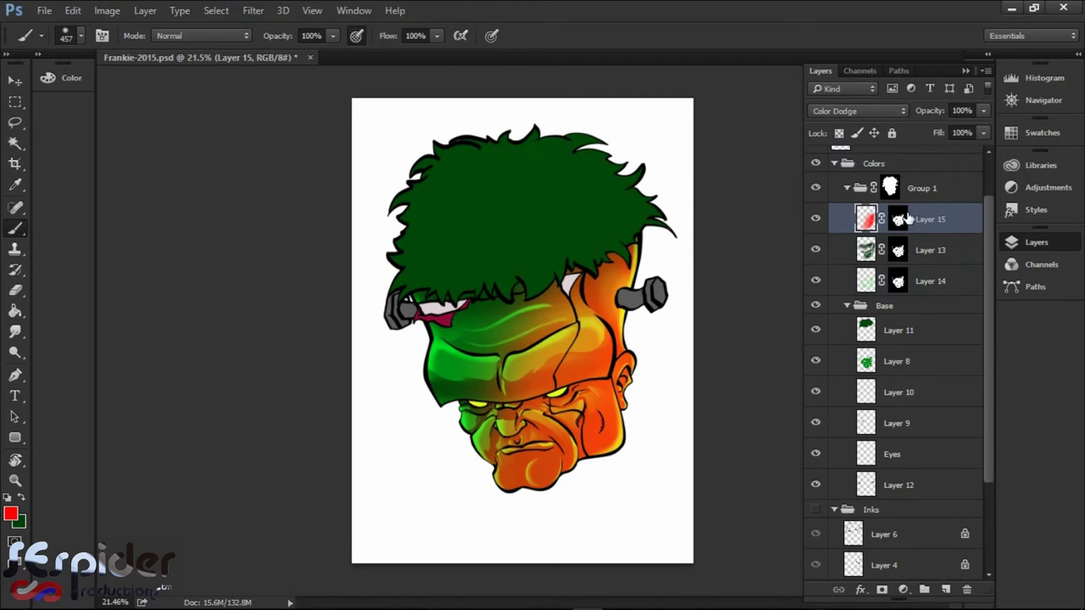
key(ctrl+z)
key(ctrl+z)
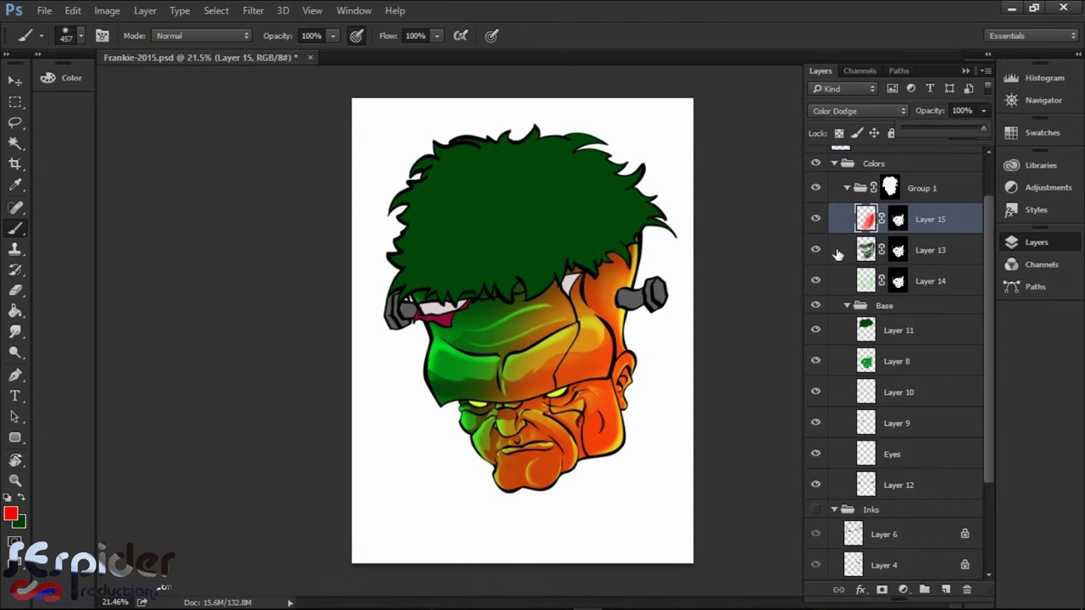
- Load Layer 13's shadow shapes as a selection and erase those areas from Layer 15's mask
ctrl+click(865, 250)
click(898, 219)
key(e)
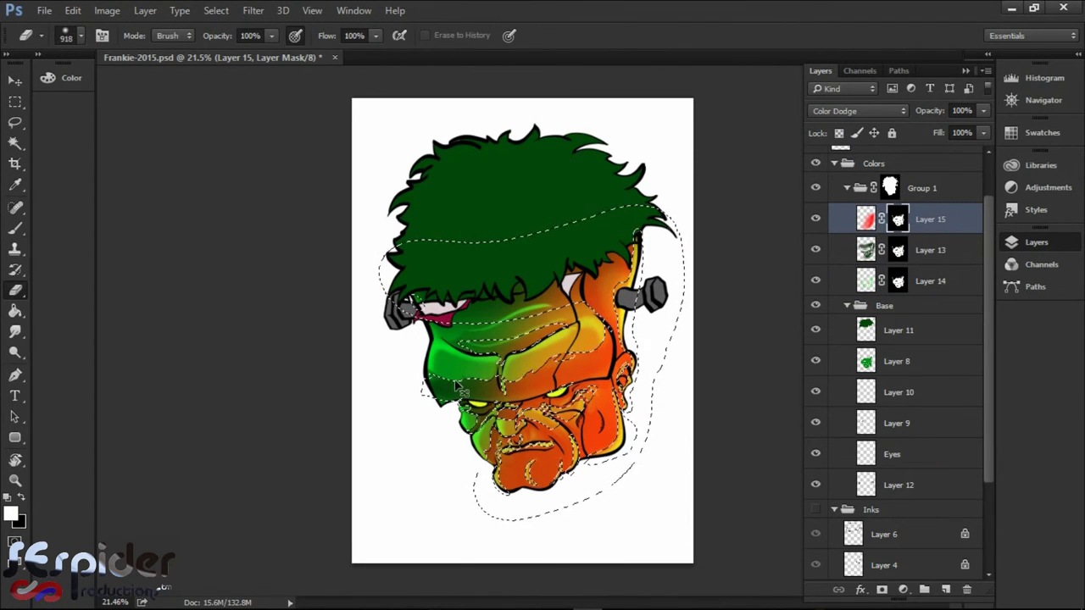
key(ctrl+d)
mouse_move(458, 389)
mouse_down()
mouse_move(472, 206)
mouse_move(542, 381)
mouse_move(638, 442)
mouse_up()
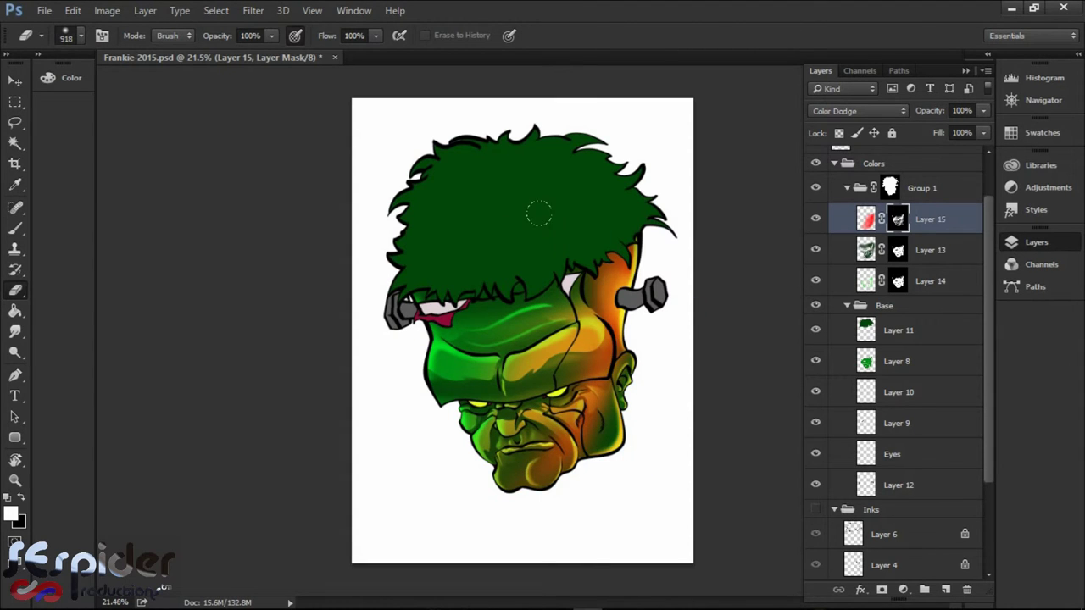
drag(577, 383, 645, 382)
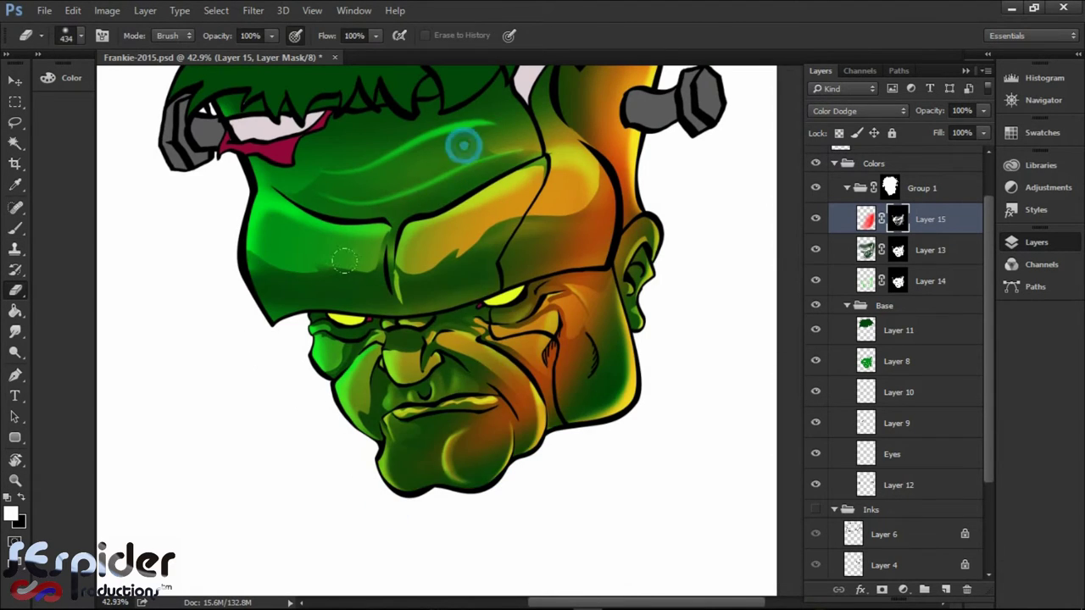
- Toggle Layer 15's visibility to compare the face with and without the red glow
scroll(649, 314, up, 3)
key(b)
key(x)
click(815, 219)
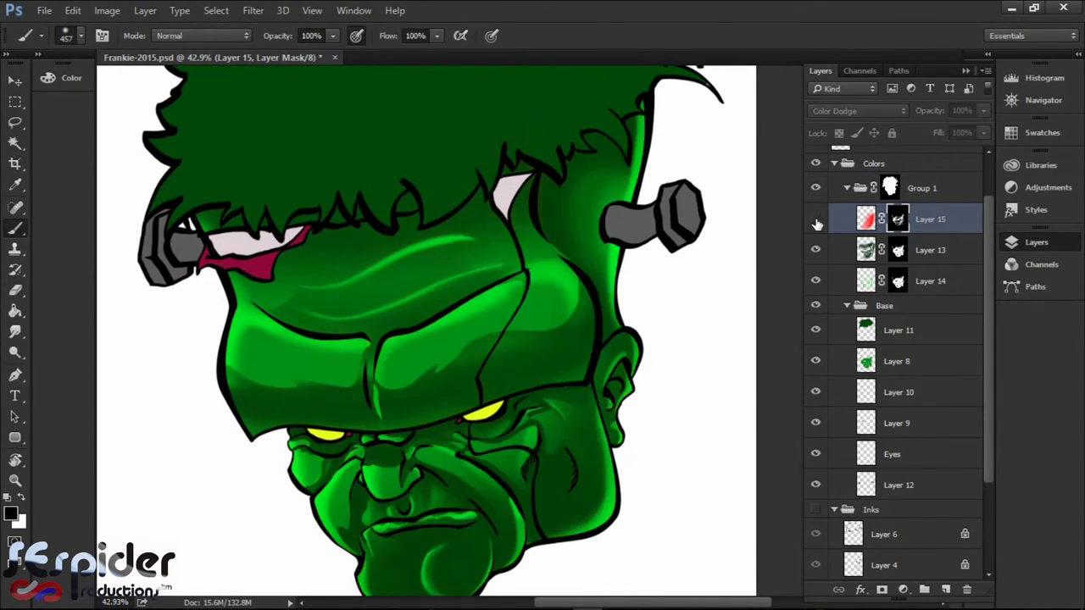
click(817, 220)
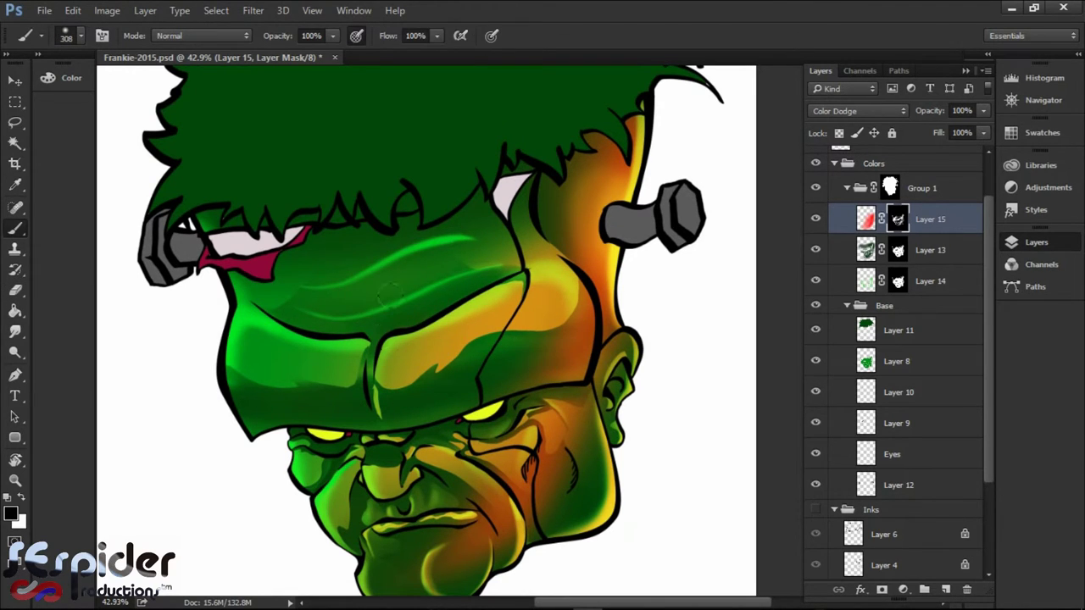
- Reduce the brush to 178 px and paint red over the ear on Layer 15
key(bracketleft)
key(bracketleft)
key(bracketleft)
key(bracketleft)
key(bracketleft)
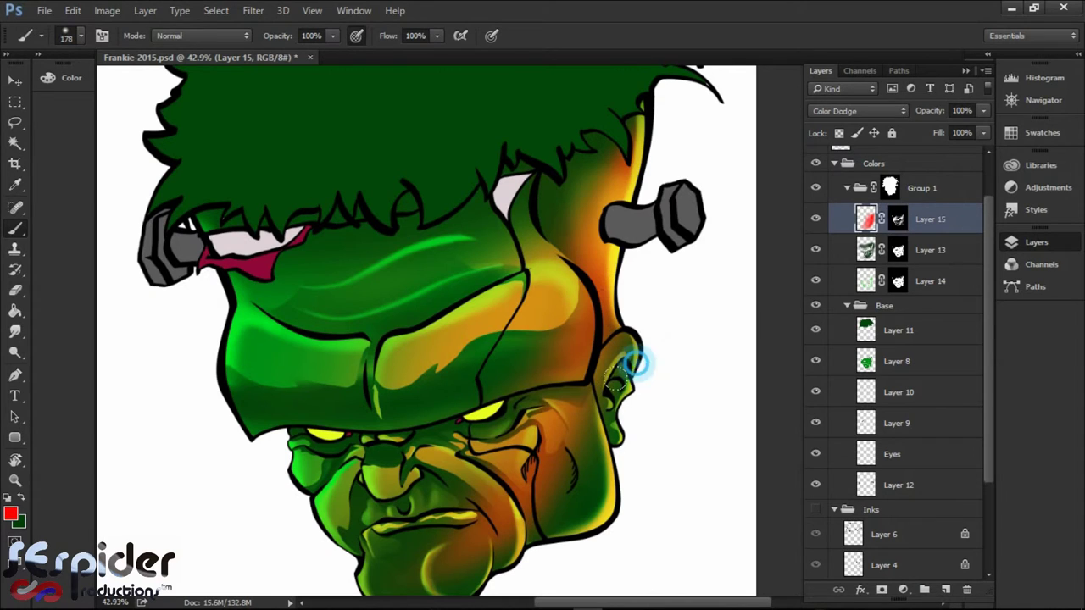
drag(617, 398, 657, 331)
- Create Layer 16 above Layer 15 with a copy of its mask and set it to Color Dodge
click(946, 589)
drag(897, 250, 890, 222)
click(933, 222)
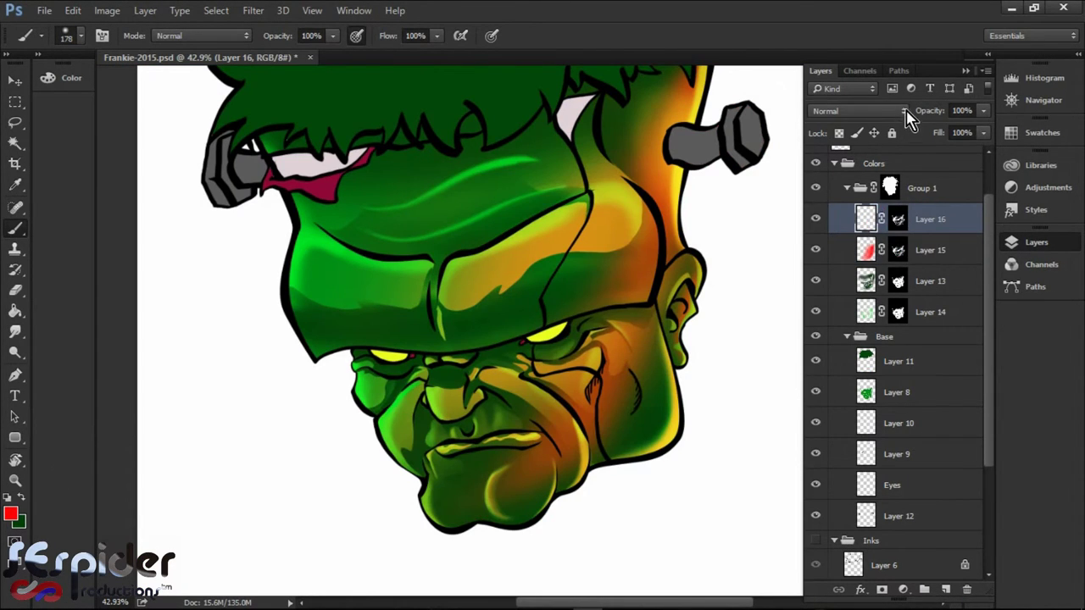
click(856, 110)
click(848, 229)
- Try a blue glow along the forehead's edge opposite the ear, and delete Layer 16
click(13, 511)
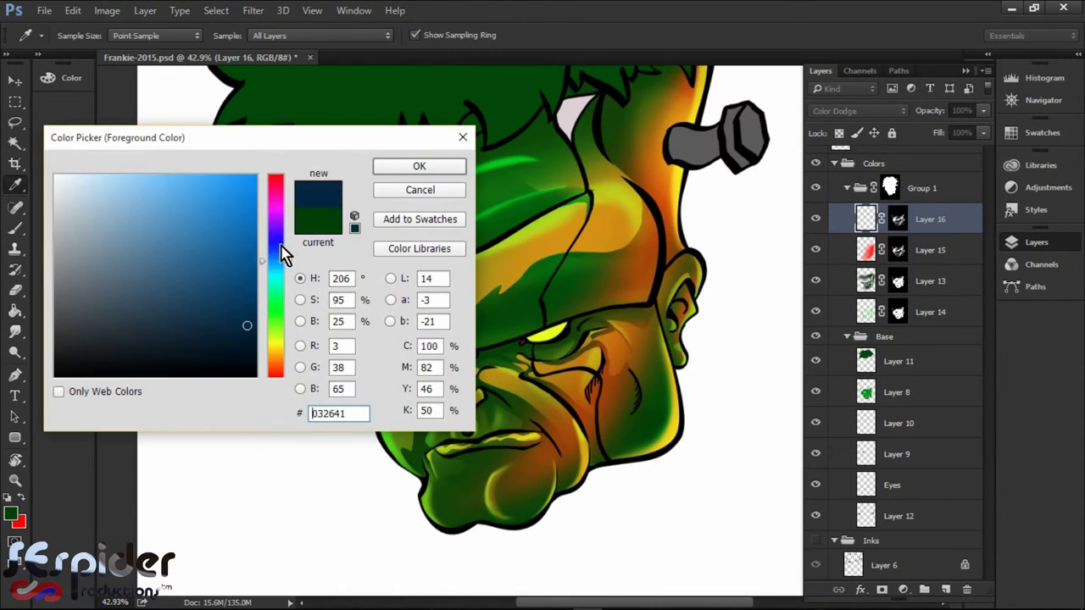
click(254, 180)
click(416, 165)
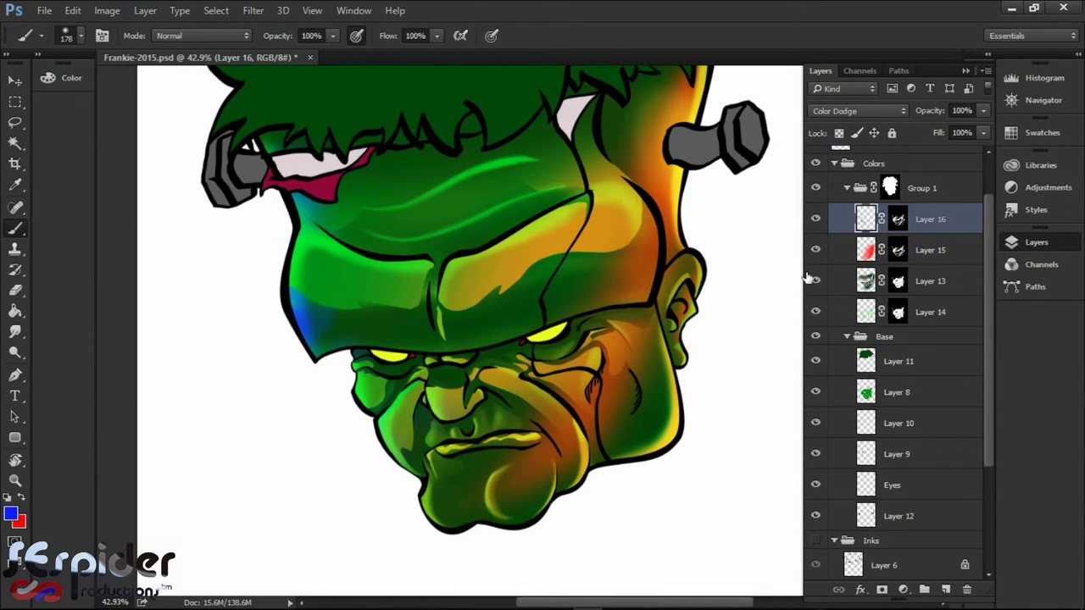
key(alt+bracketleft)
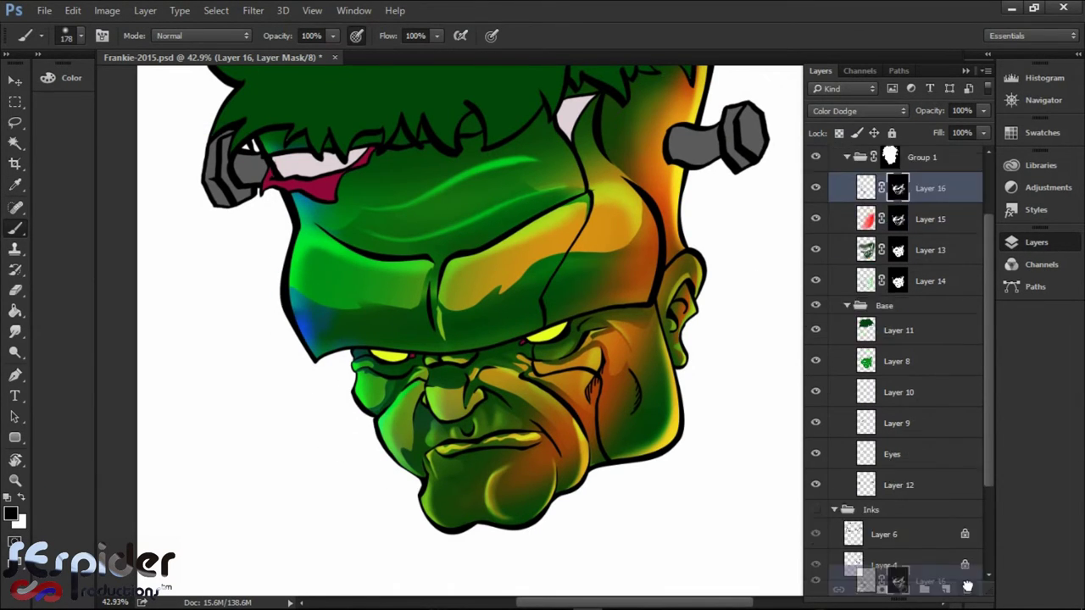
- Outline the ear with the Pen tool and convert the path to a selection
key(z)
scroll(548, 303, down, 3)
scroll(606, 390, up, 10)
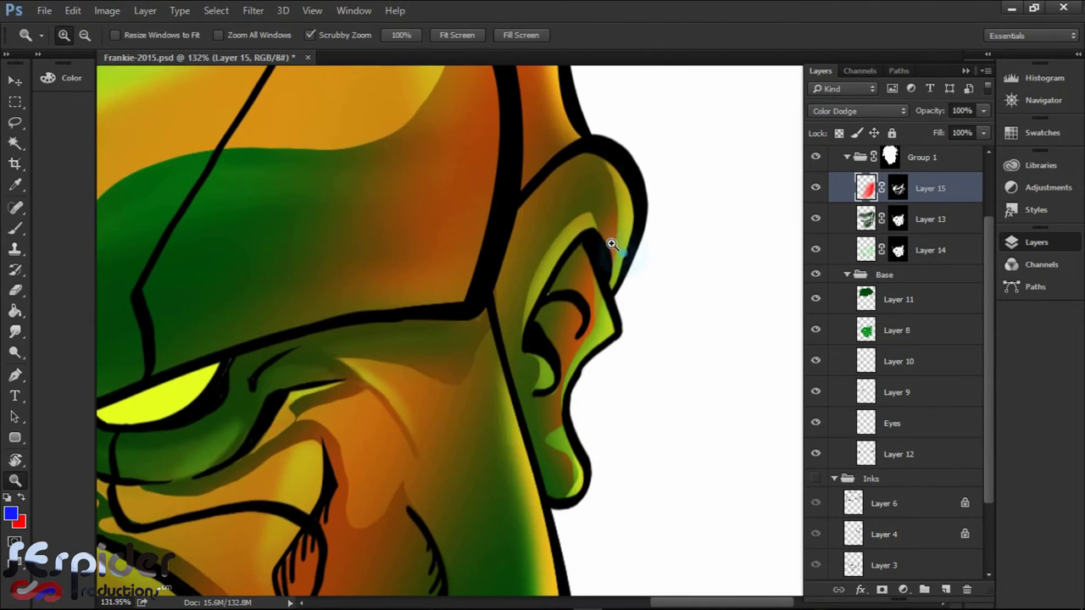
key(p)
click(517, 208)
key(ctrl+Return)
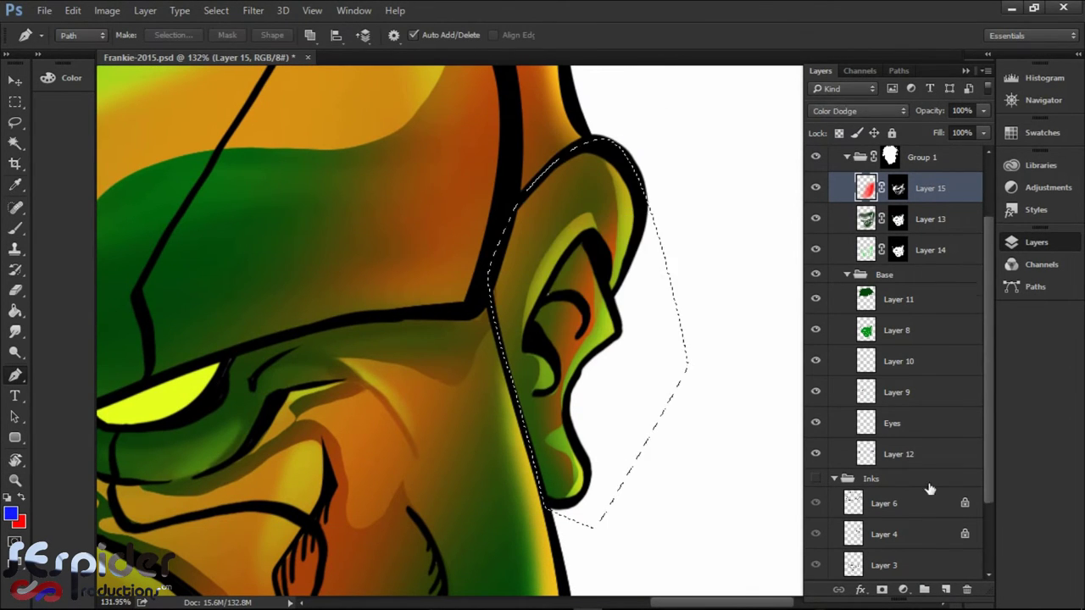
- On a new layer, paint red along the ear's rim and inner folds inside the selection with a 67 px brush
click(945, 589)
key(b)
key(x)
key(bracketleft)
key(bracketleft)
key(bracketleft)
key(bracketleft)
key(bracketleft)
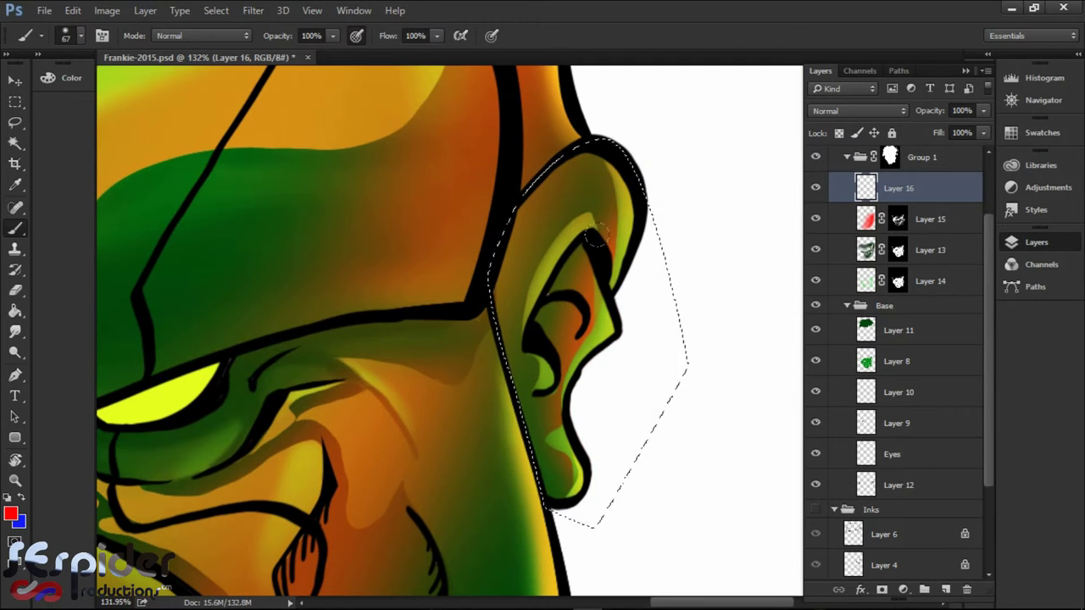
drag(610, 151, 565, 246)
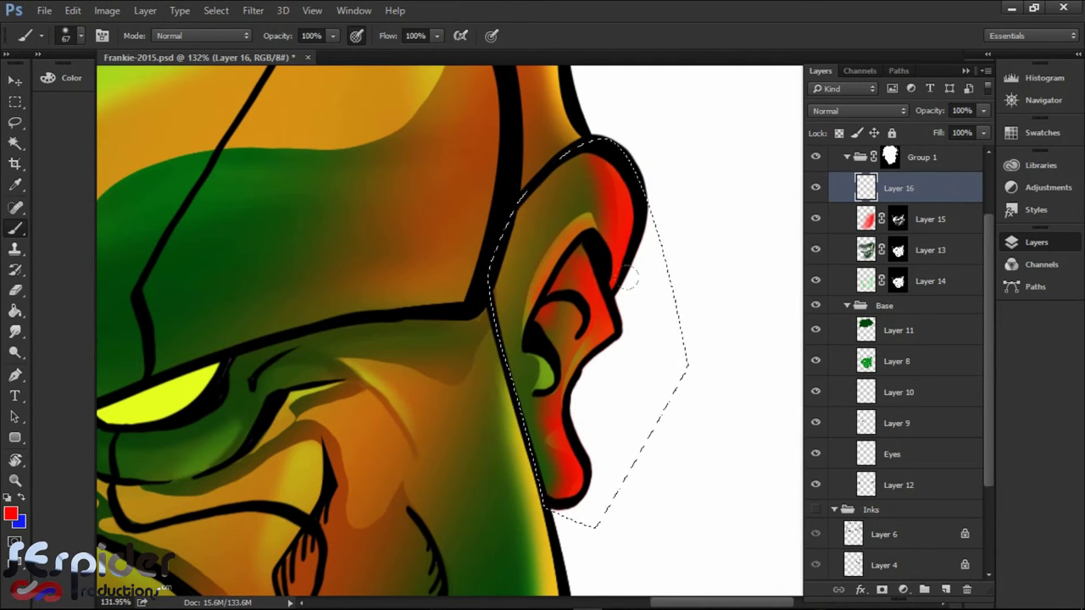
- Cycle through the blending modes for the ear's red layer and set it to Overlay
click(858, 110)
click(864, 174)
key(Down)
key(Down)
key(Down)
key(Down)
key(Down)
key(Down)
key(Down)
key(Down)
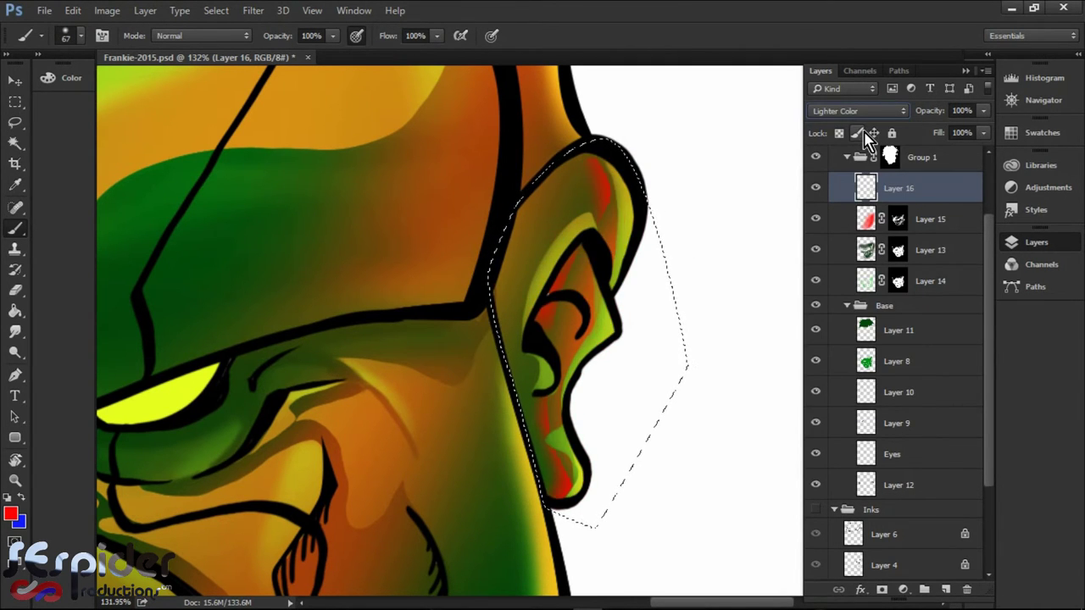
key(Down)
- Paint red rim light along the neck and forehead edge on Layer 16, with the Eraser at 98 px and 100% hardness
key(ctrl+minus)
key(ctrl+minus)
key(ctrl+minus)
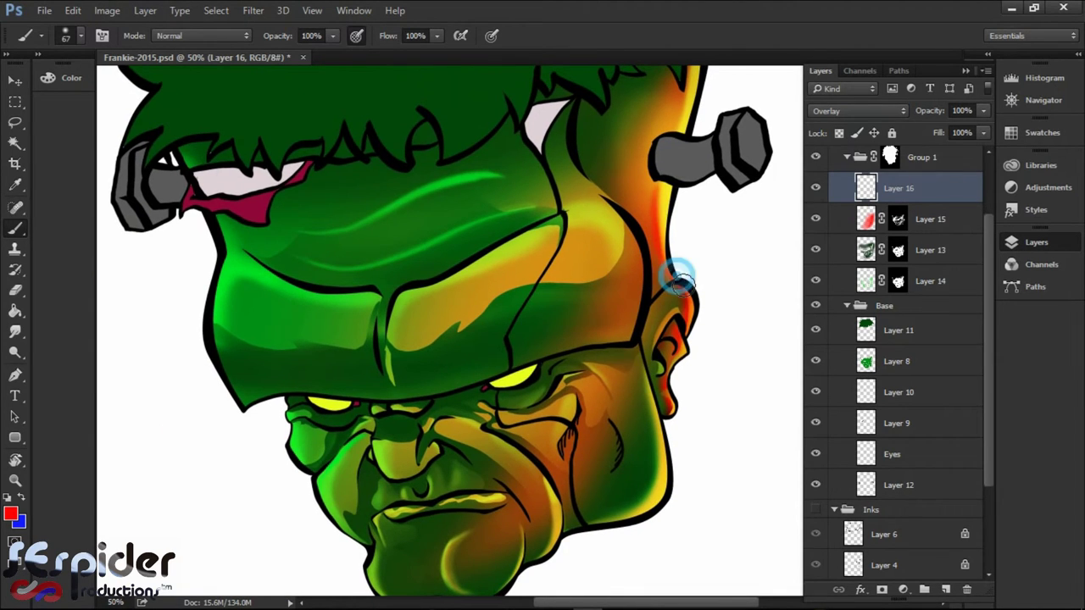
scroll(642, 326, up, 3)
key(e)
right_click(612, 246)
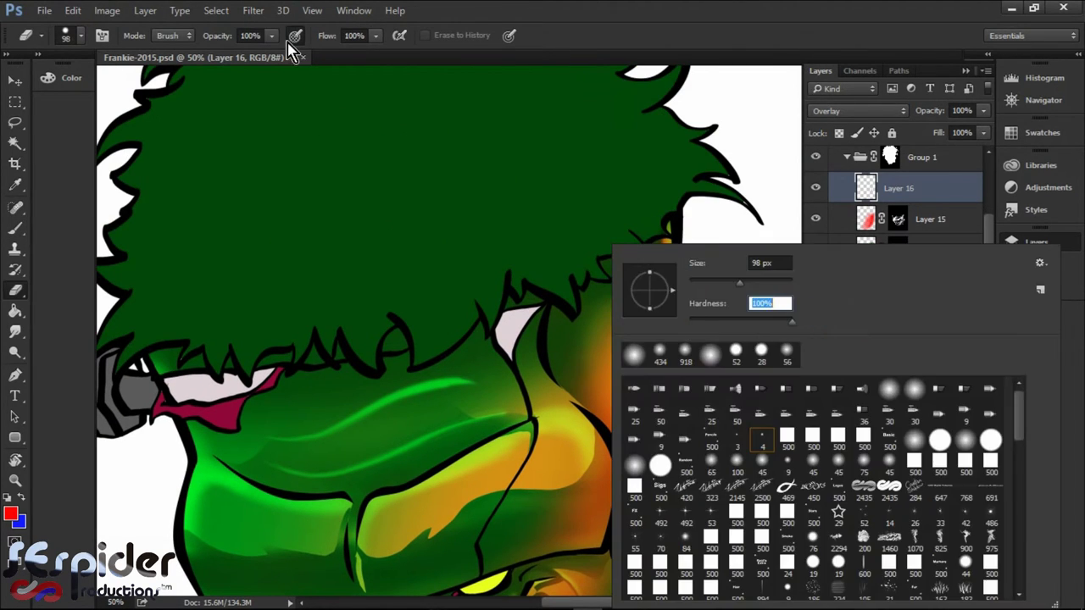
key(Return)
scroll(627, 339, down, 3)
key(b)
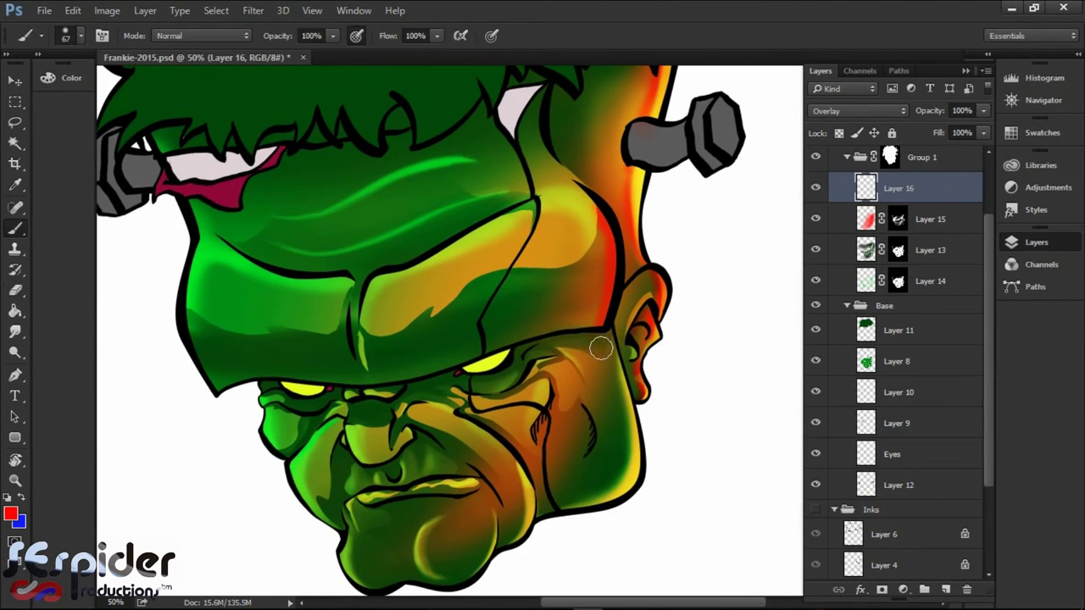
- Paint red rim light along the jaw, cheek fold, chin and temple on Layer 16 with the 67 px brush
scroll(601, 331, down, 3)
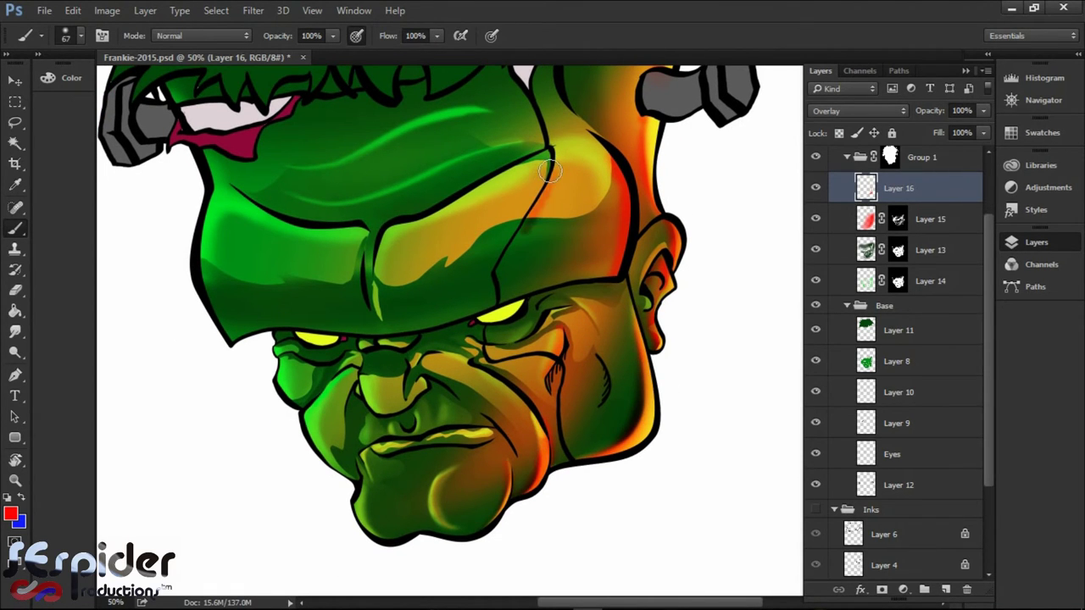
scroll(549, 172, down, 3)
click(462, 305)
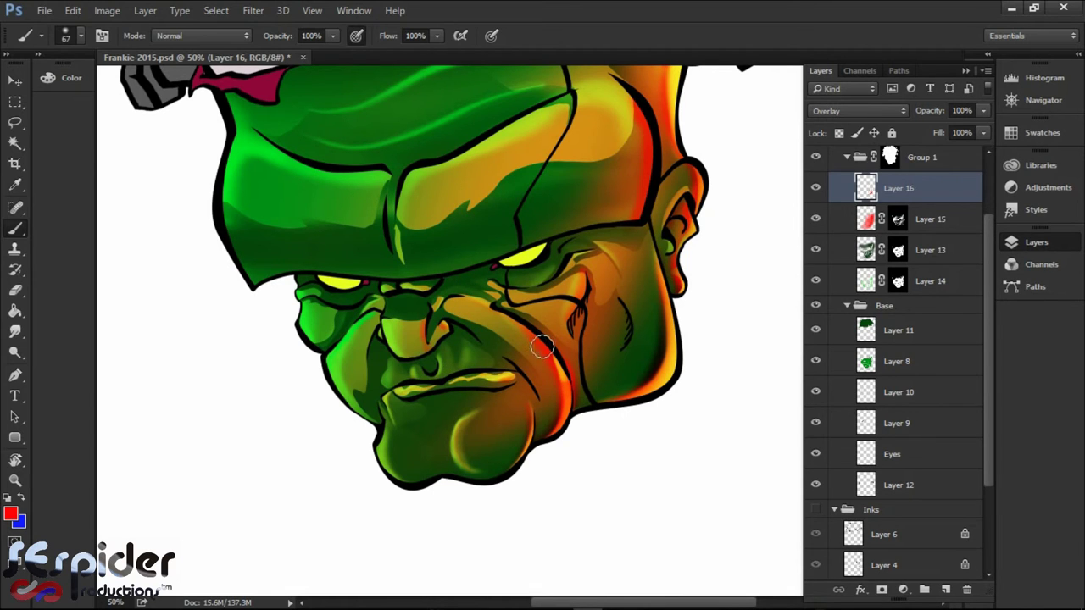
scroll(627, 209, up, 8)
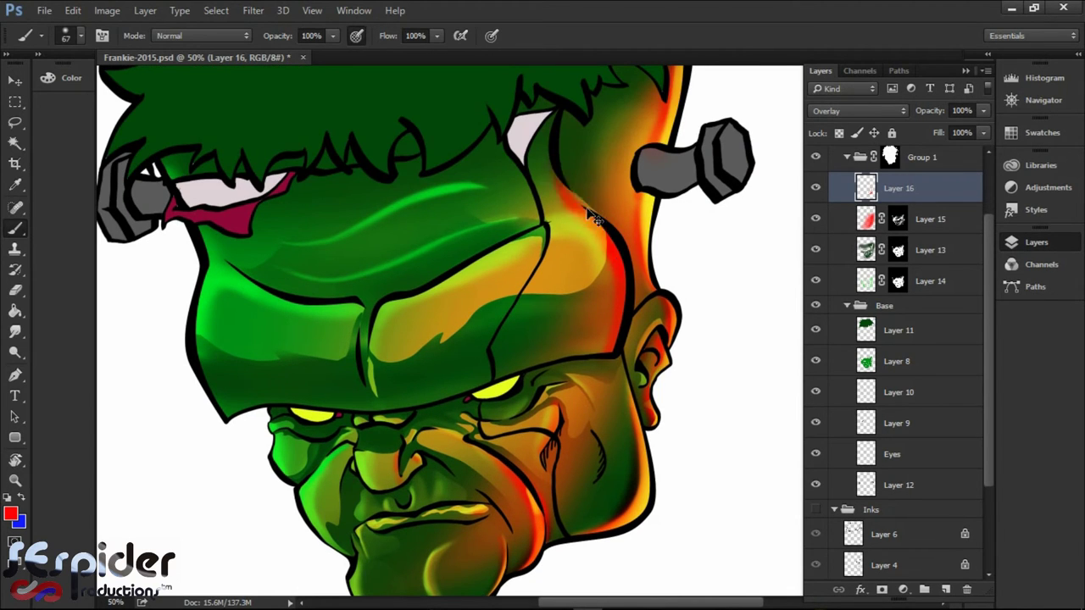
- Paint thin red accents along the creases beside the eye on Layer 16 with a 21 px brush
scroll(593, 216, up, 6)
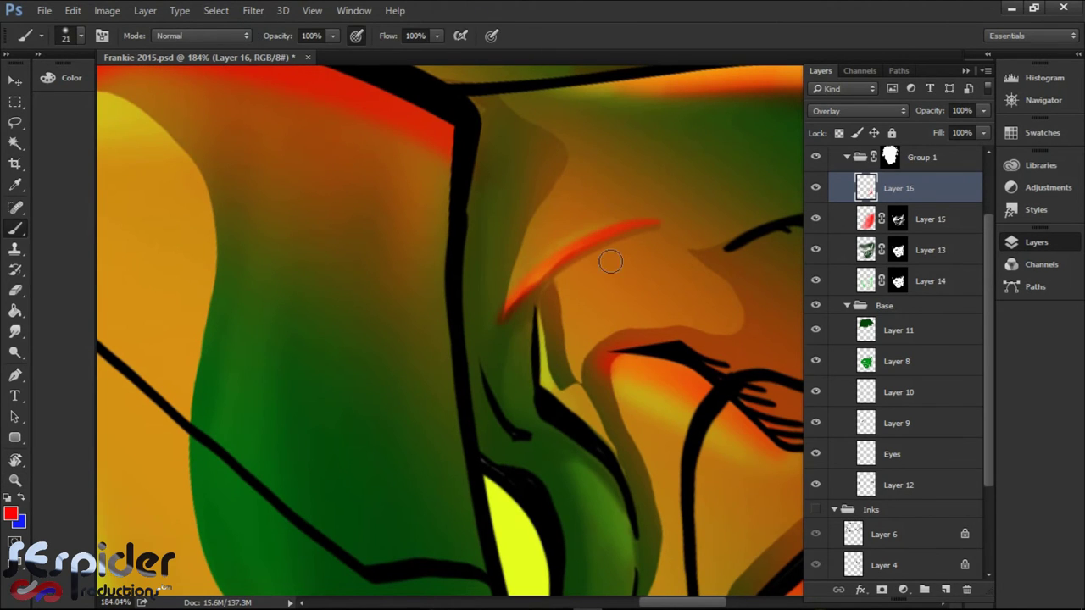
key(r)
mouse_move(611, 263)
mouse_down()
mouse_move(690, 274)
mouse_move(540, 292)
mouse_up()
key(e)
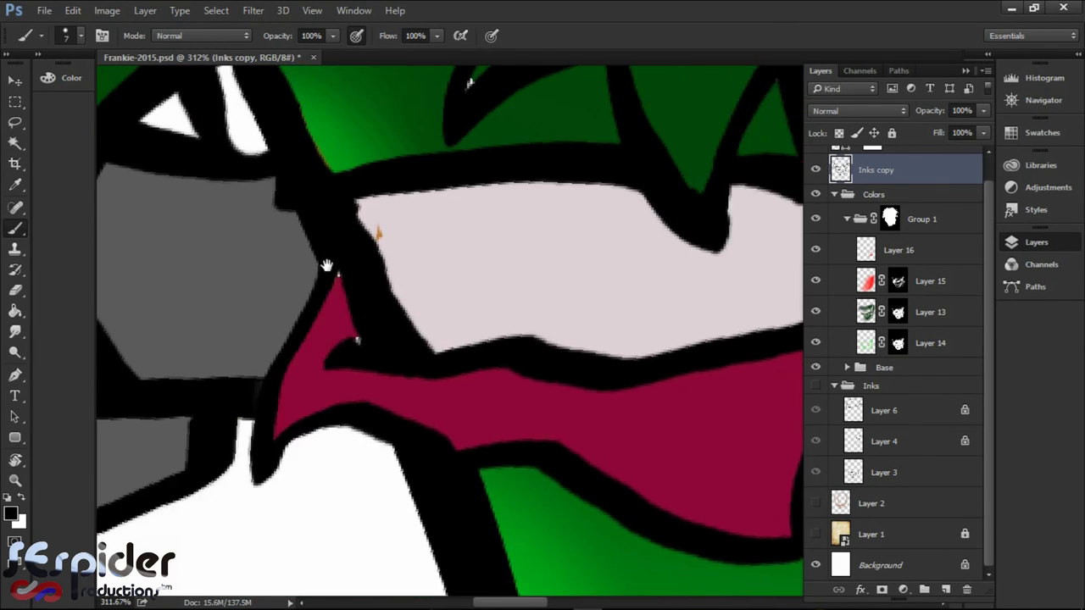
- Select Layer 15 while inspecting the stray orange mark in the head wound beside the bolt
drag(326, 265, 371, 281)
click(820, 281)
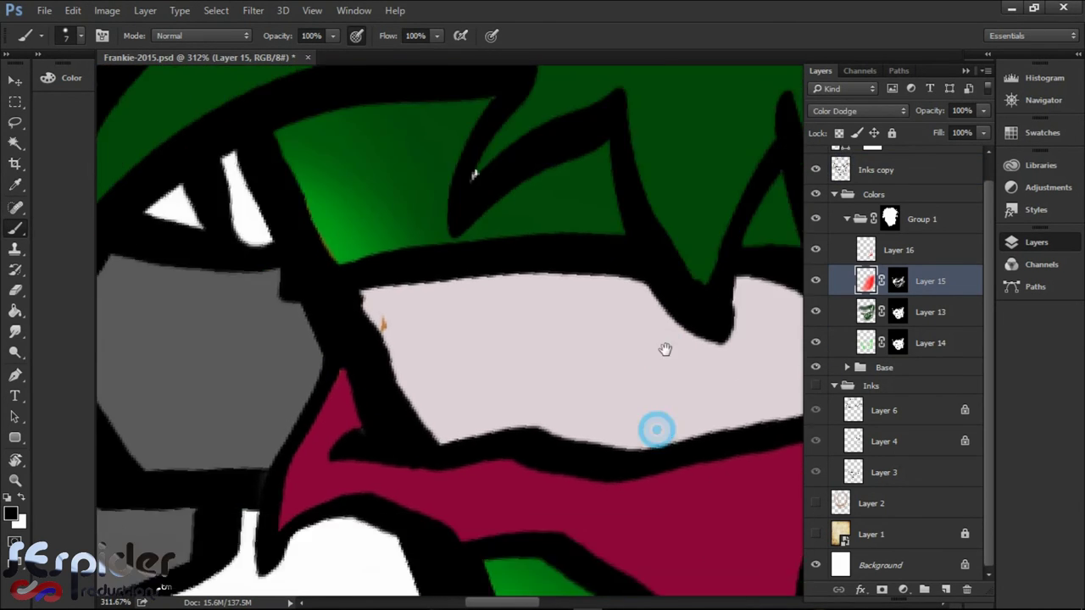